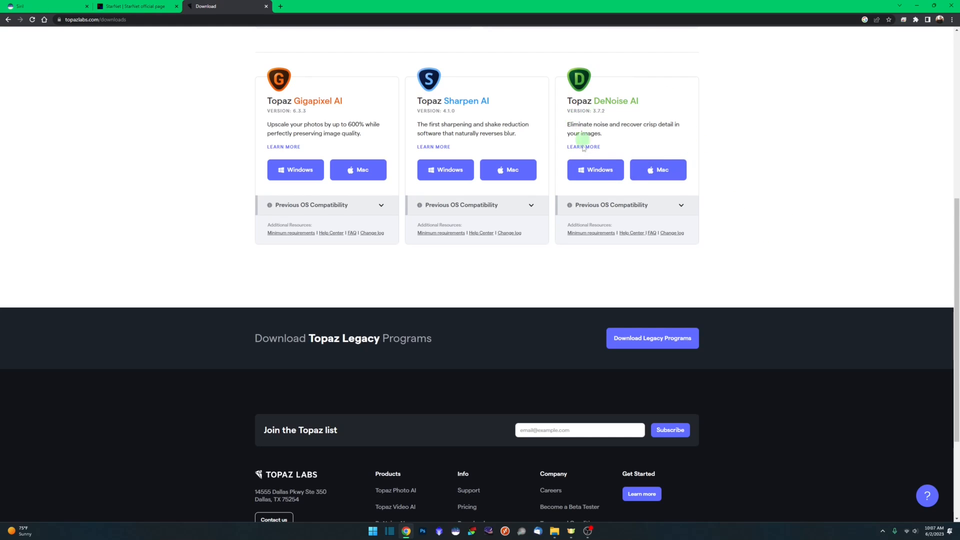
Open the StarNet website's download page and find the Command Line Tool (v2.0.0) downloads
key(ctrl+Tab)
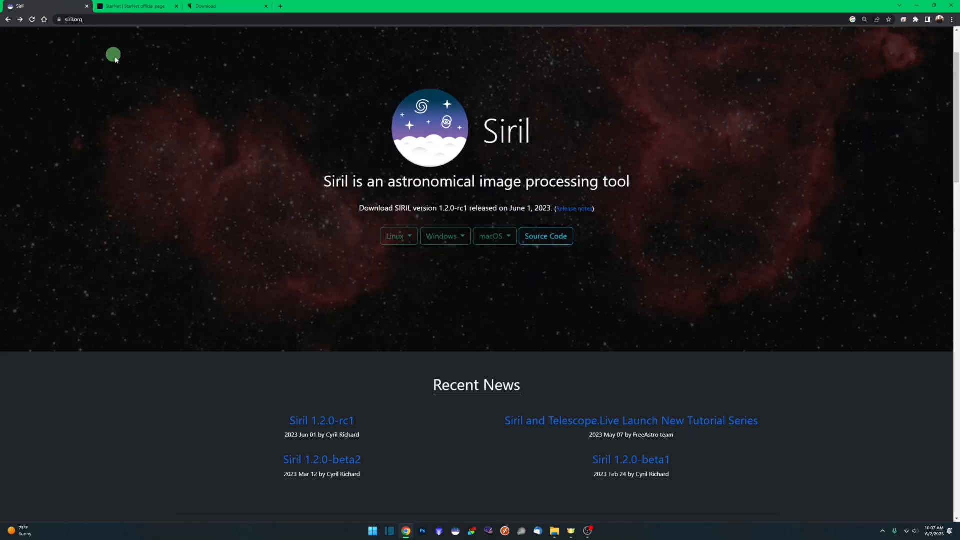
click(127, 5)
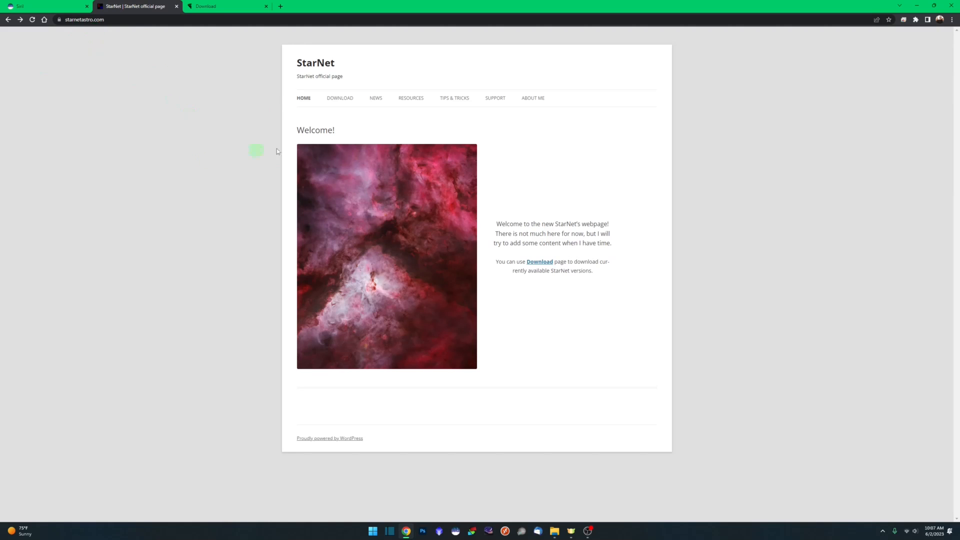
click(346, 101)
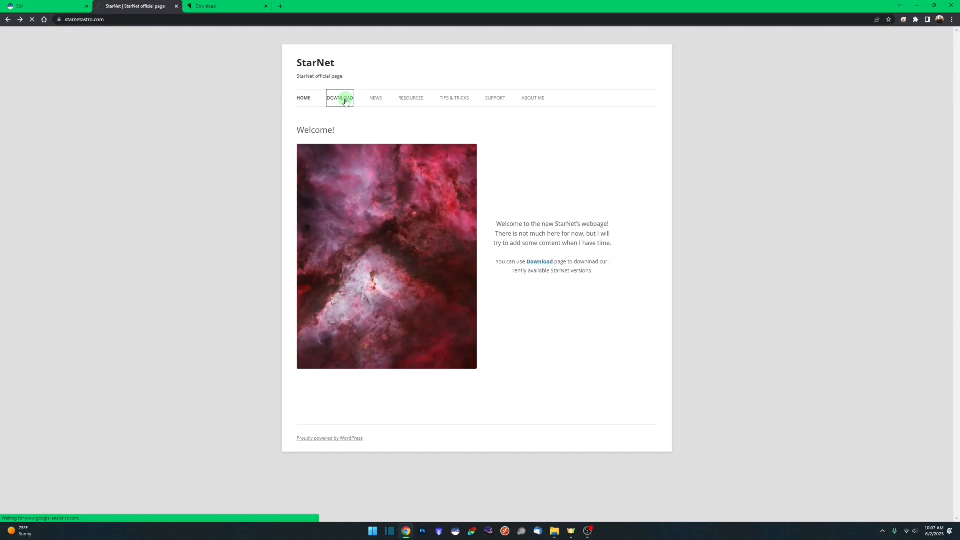
scroll(529, 297, down, 1)
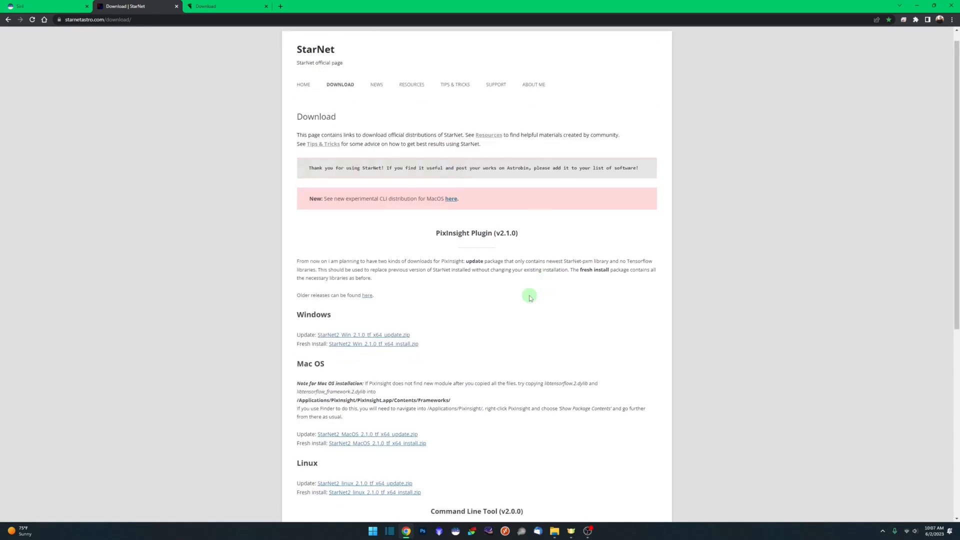
scroll(529, 297, down, 6)
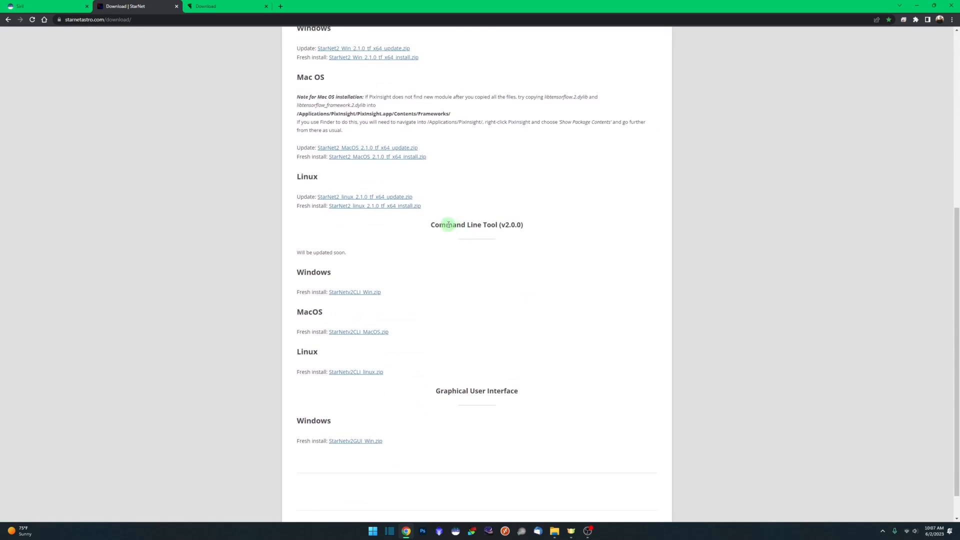
drag(429, 225, 524, 225)
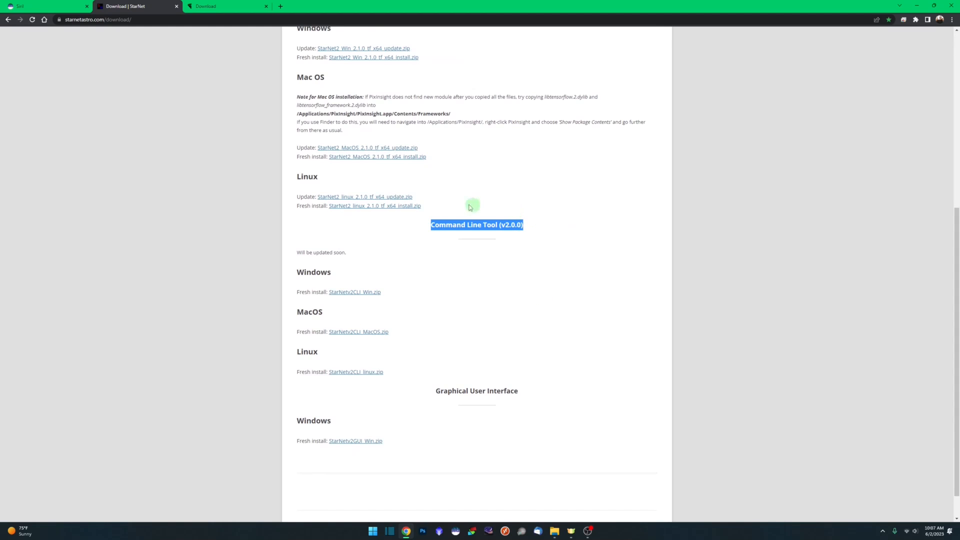
scroll(468, 205, up, 2)
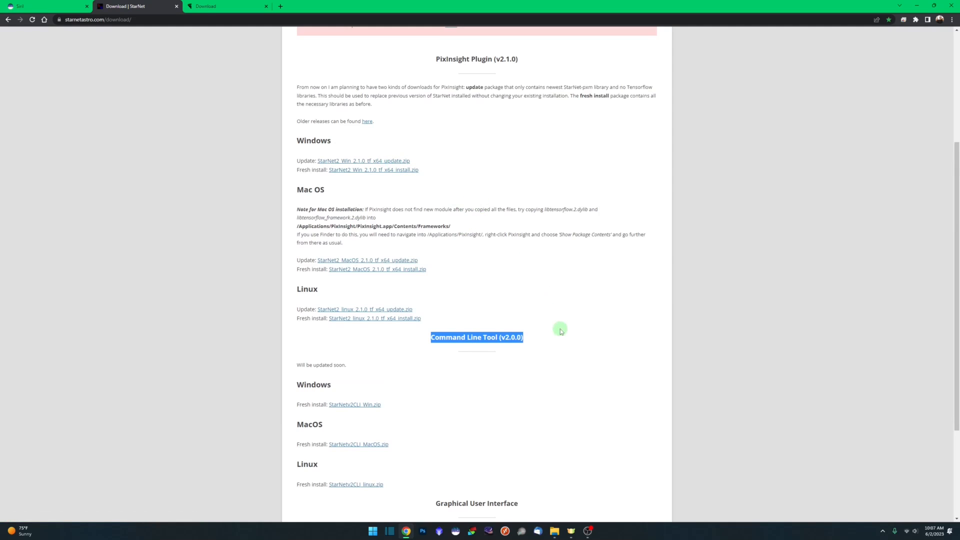
scroll(560, 330, down, 2)
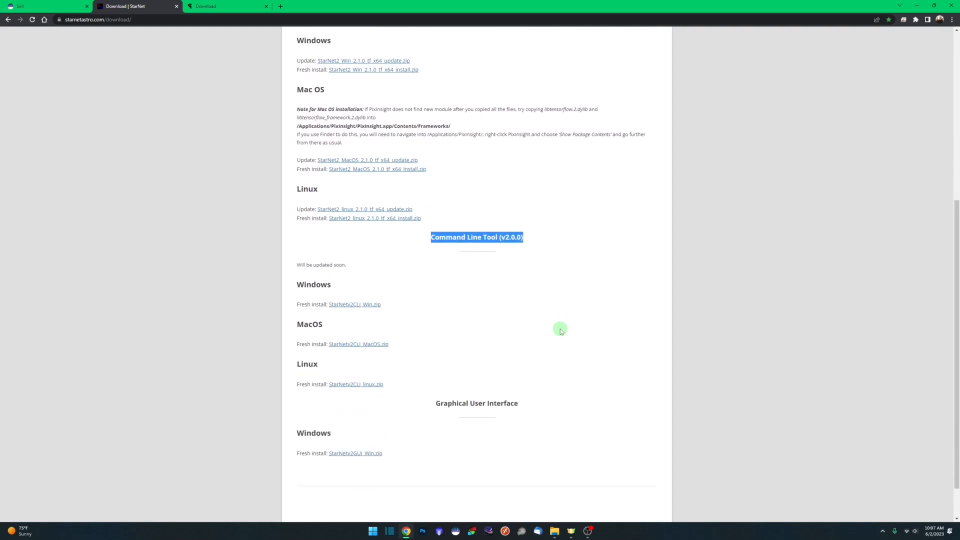
click(569, 304)
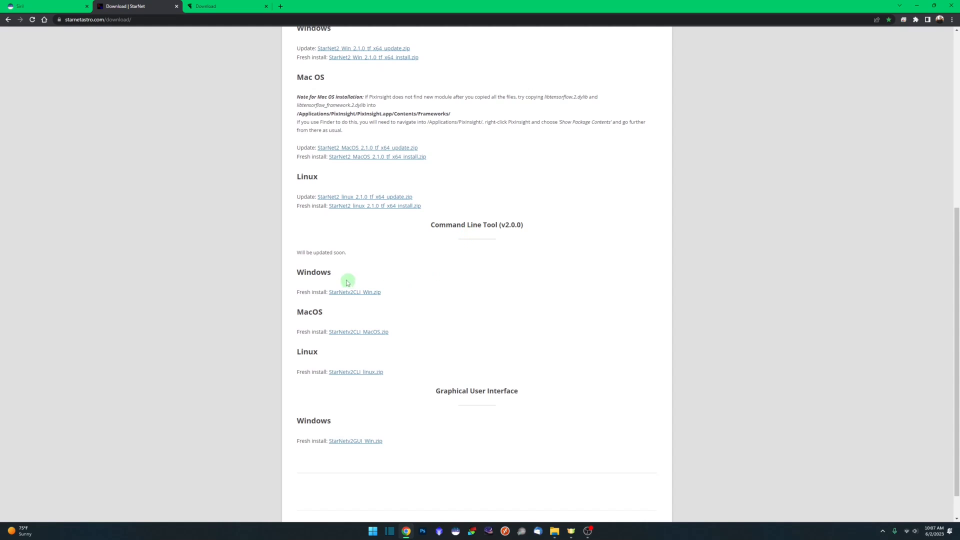
Download the Windows command line package StarNetv2CLI_Win.zip and save it in the Downloads folder
click(374, 294)
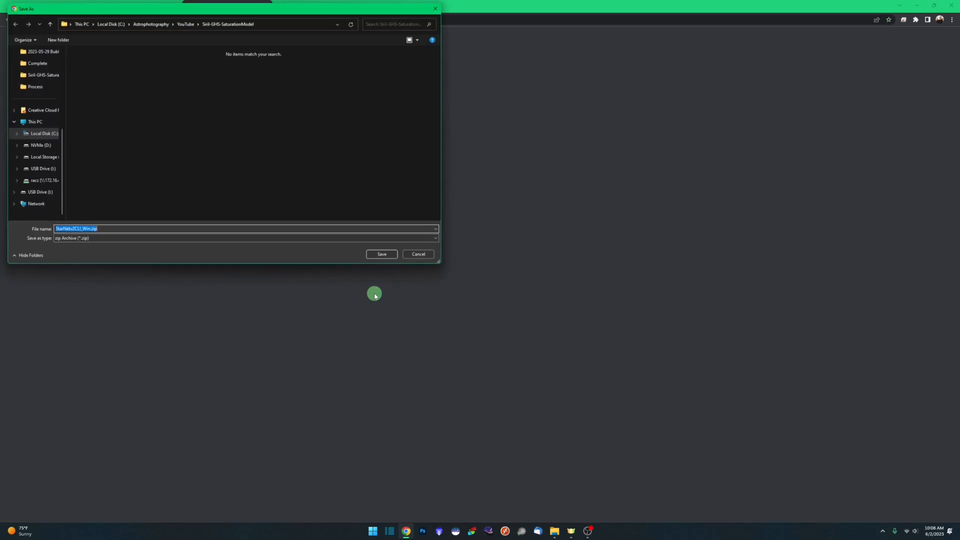
scroll(47, 115, up, 5)
click(37, 146)
click(381, 257)
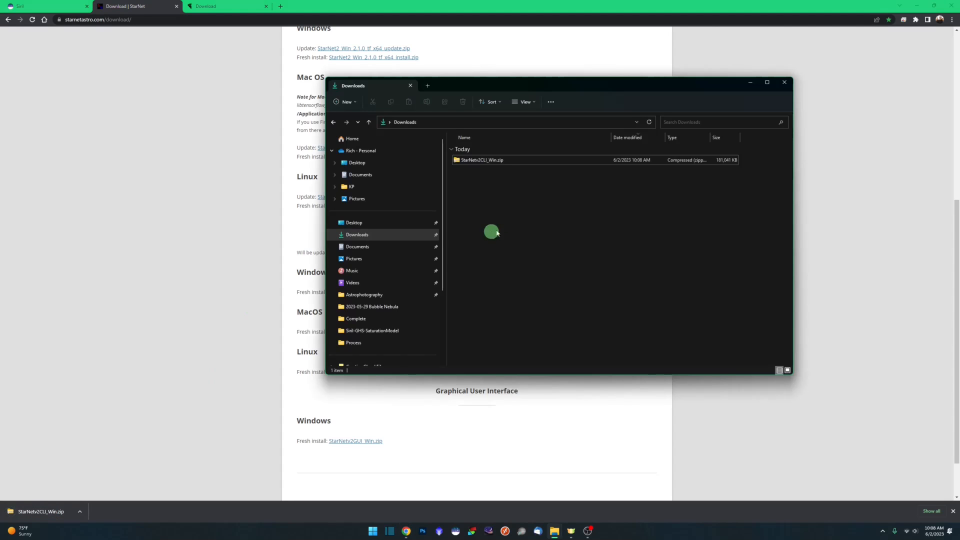
Extract StarNetv2CLI_Win.zip in the Downloads folder to the default StarNetv2CLI_Win destination
drag(567, 82, 455, 86)
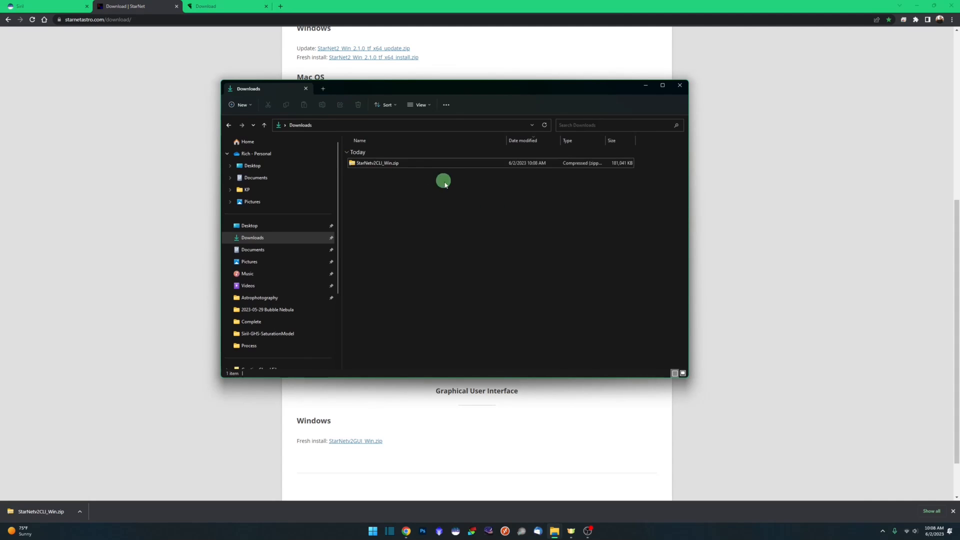
right_click(367, 165)
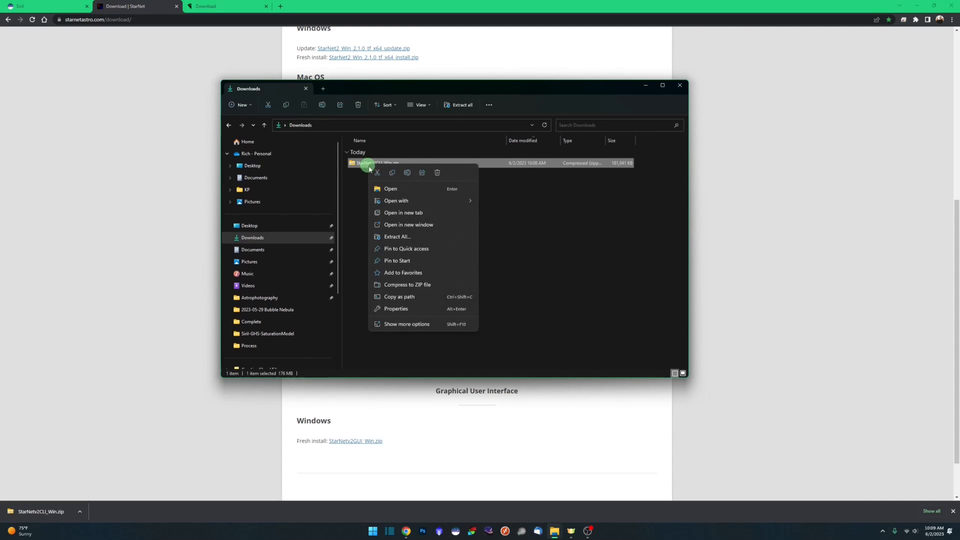
click(432, 238)
click(548, 338)
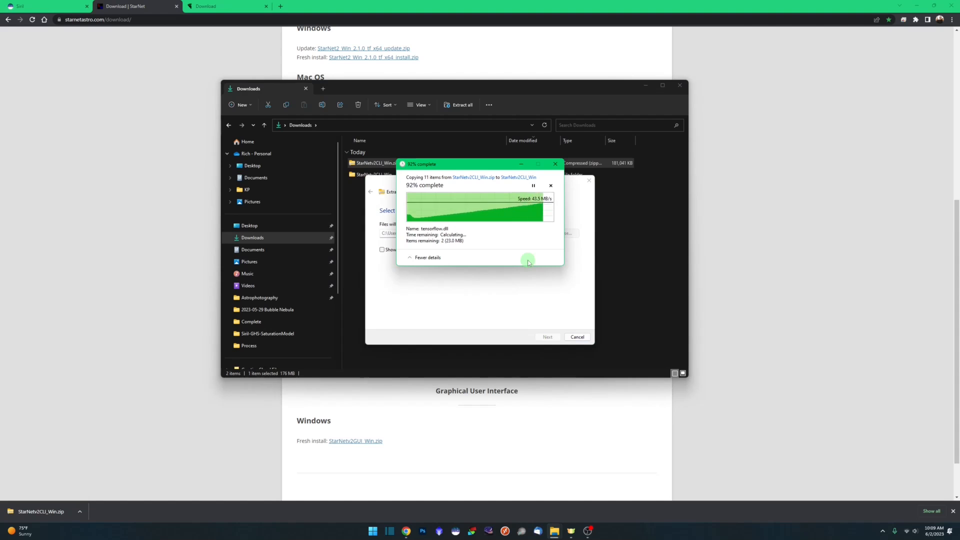
Move the extracted StarNetv2CLI_Win folder from Downloads to C:\Astrophotography and show that folder's full path
click(393, 176)
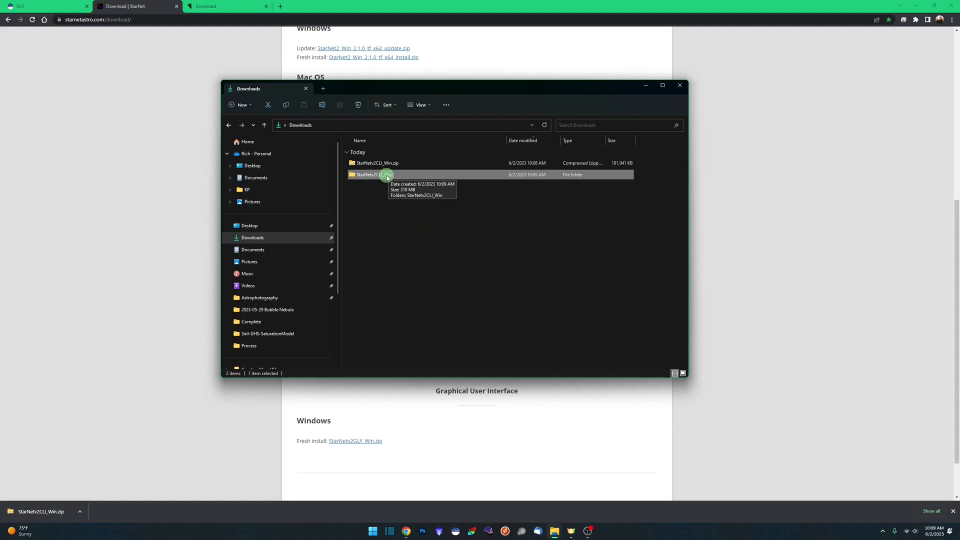
click(269, 107)
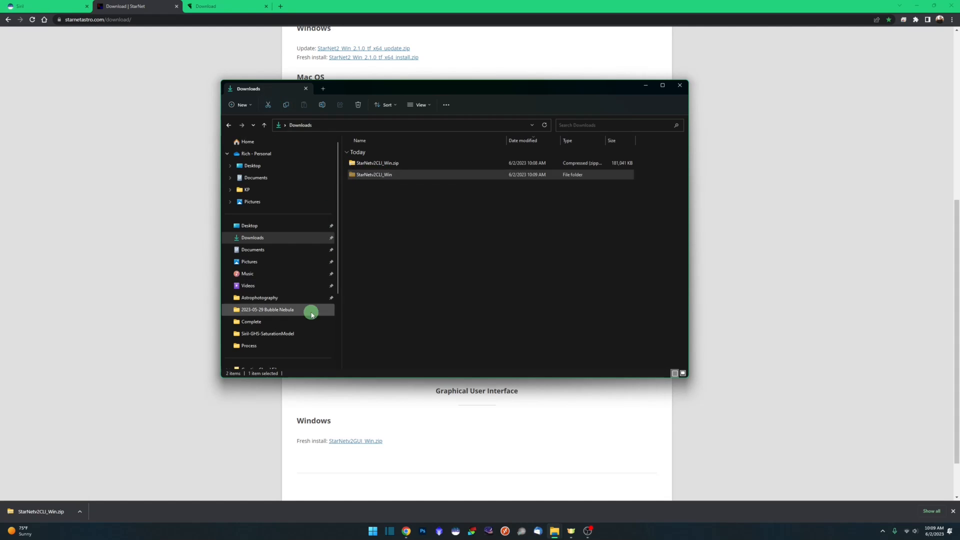
scroll(310, 310, down, 3)
click(259, 321)
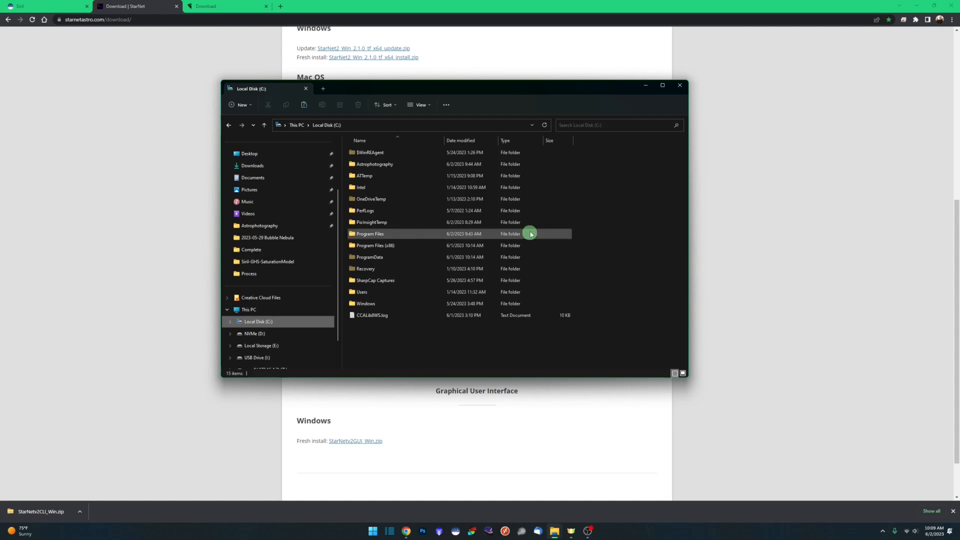
double_click(400, 164)
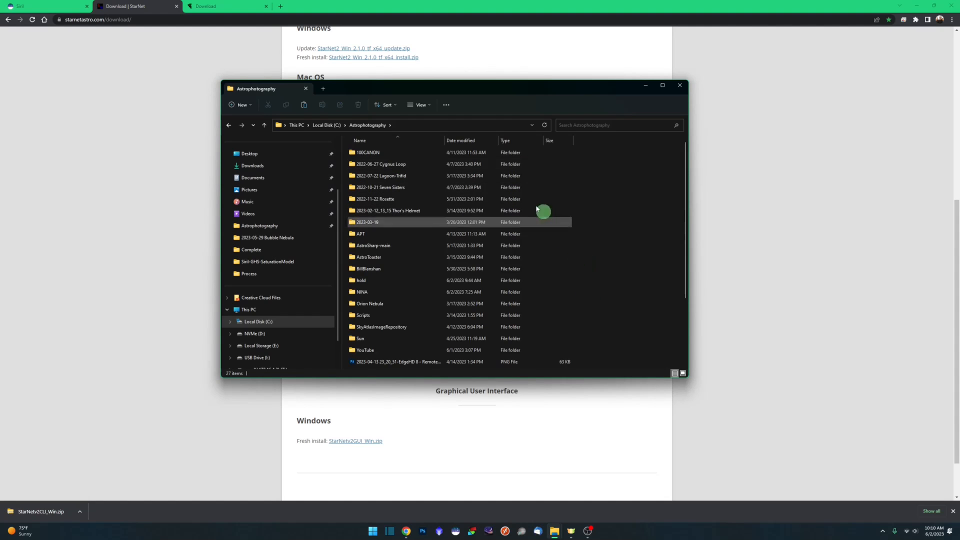
click(304, 105)
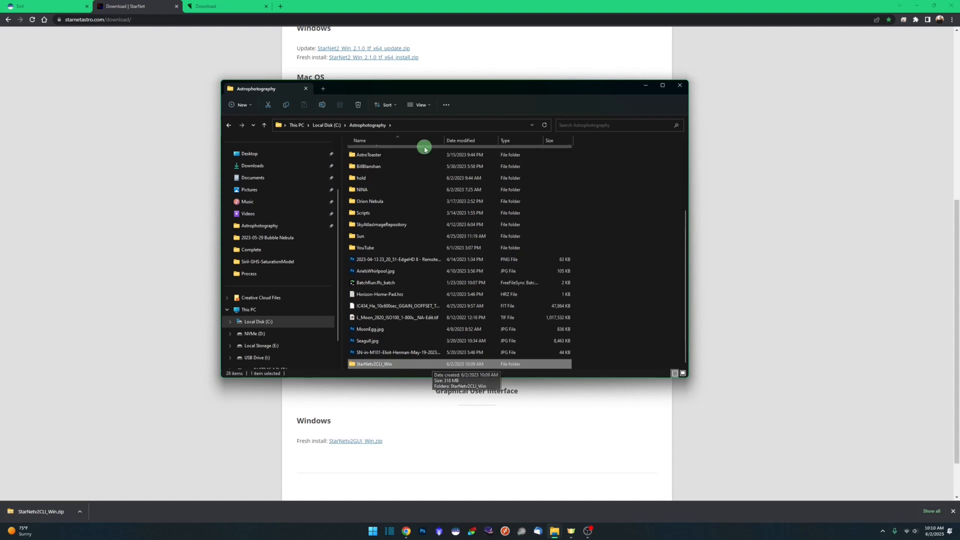
click(418, 124)
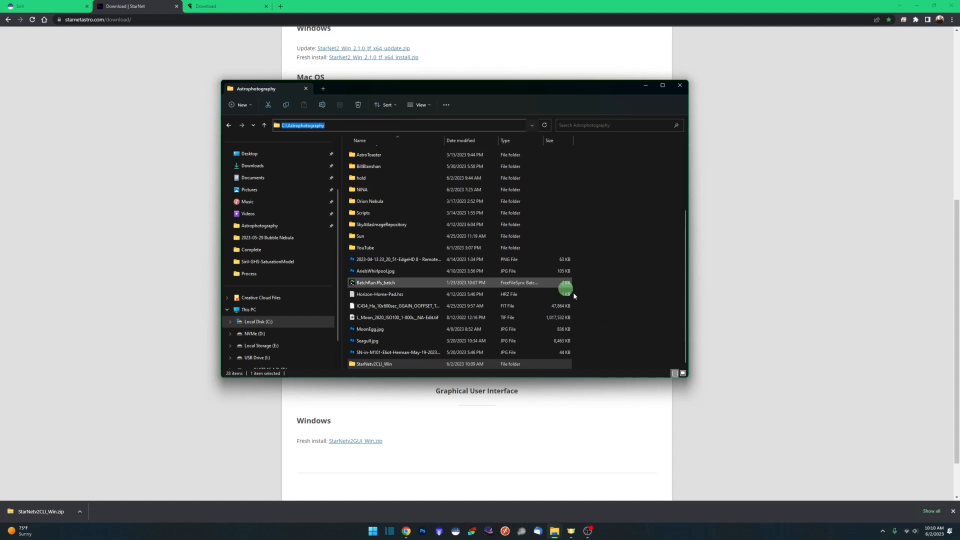
Switch to Siril and open the Miscellaneous section of its preferences
click(457, 533)
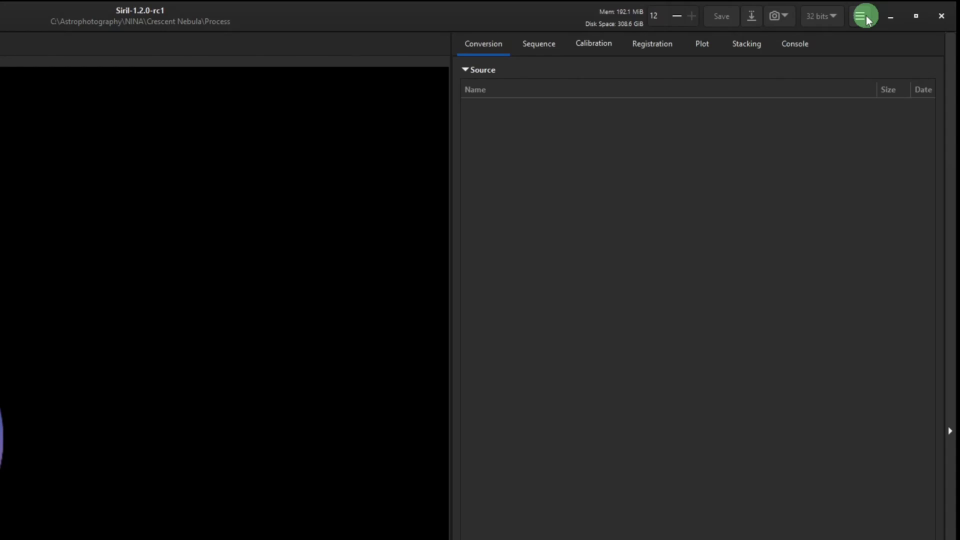
click(860, 16)
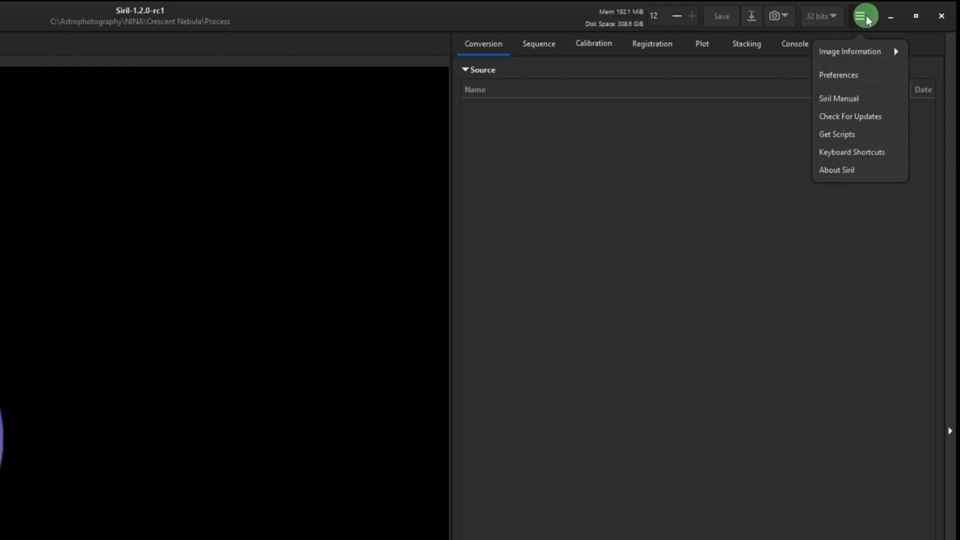
click(855, 77)
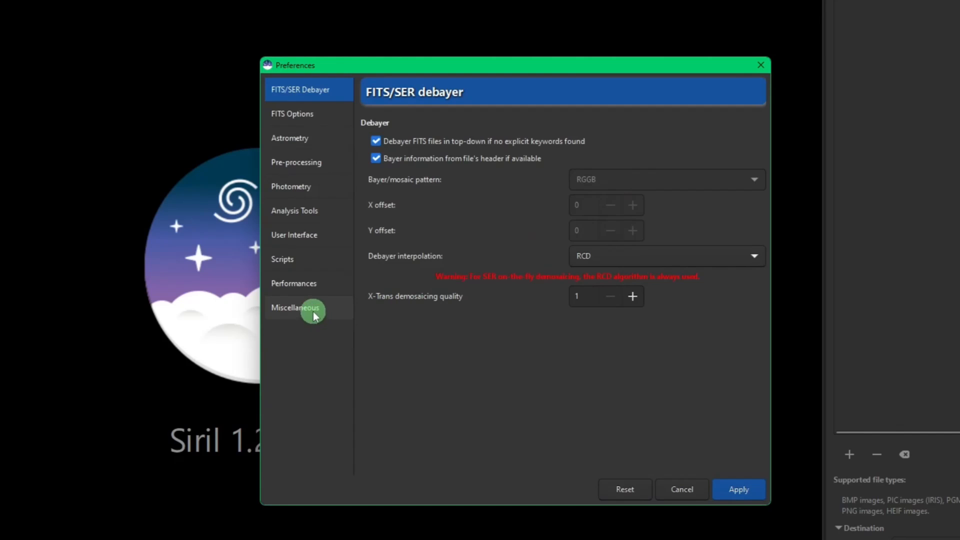
click(313, 309)
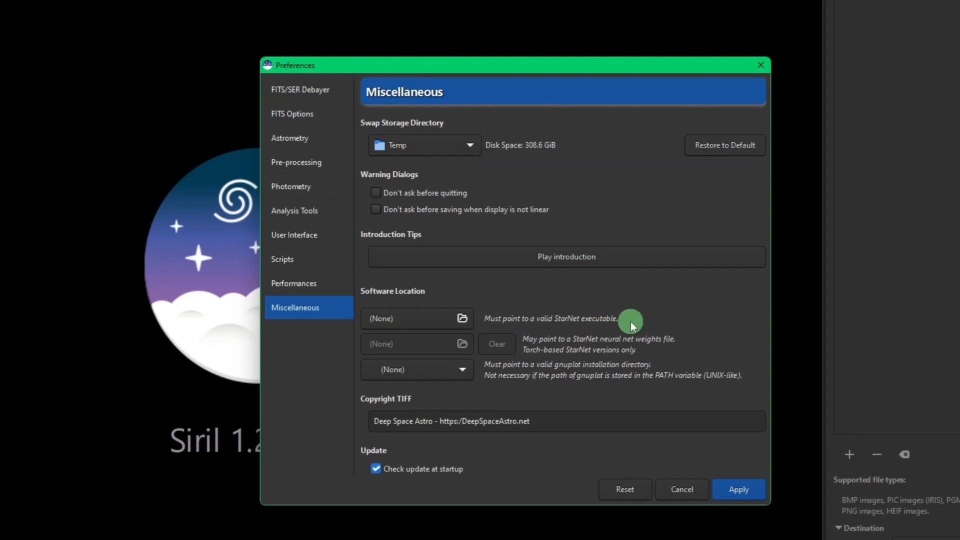
Set the StarNet executable location to starnet++.exe in C:\Astrophotography\StarNetv2CLI_Win\StarNetv2CLI_Win and apply the preferences
click(442, 319)
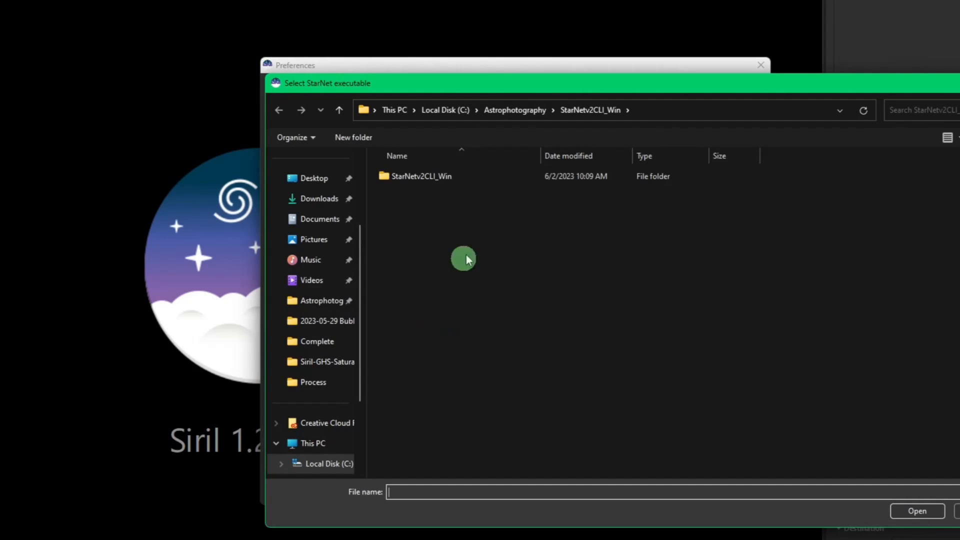
click(449, 112)
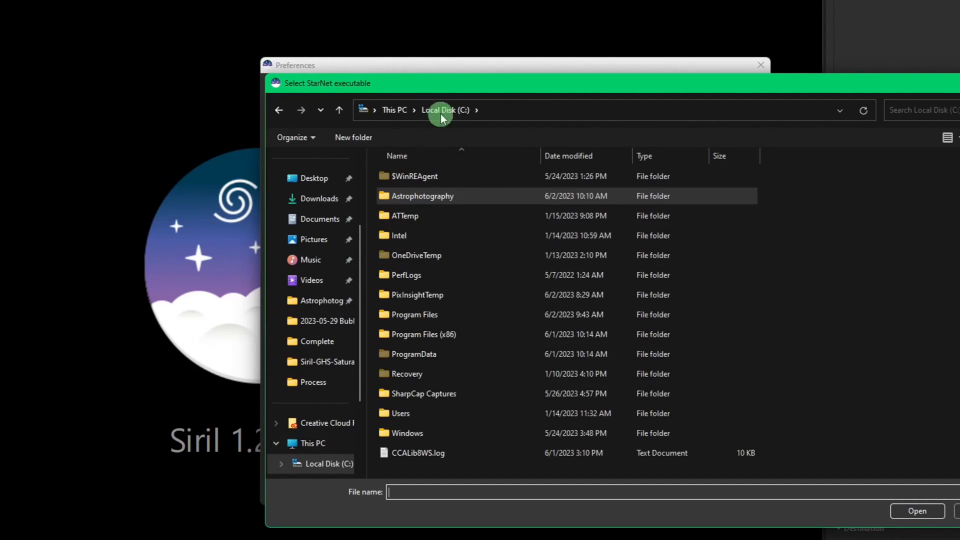
double_click(437, 205)
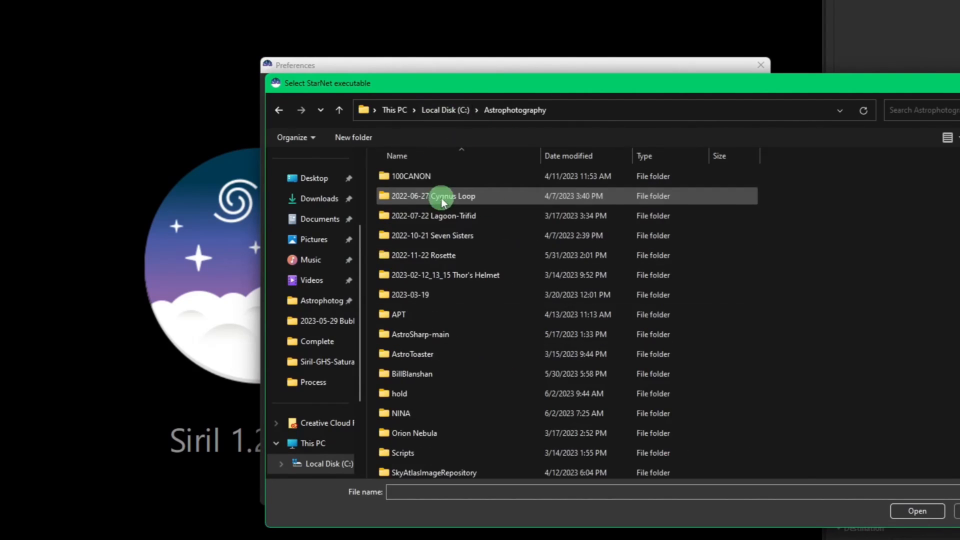
scroll(497, 463, down, 1)
double_click(499, 465)
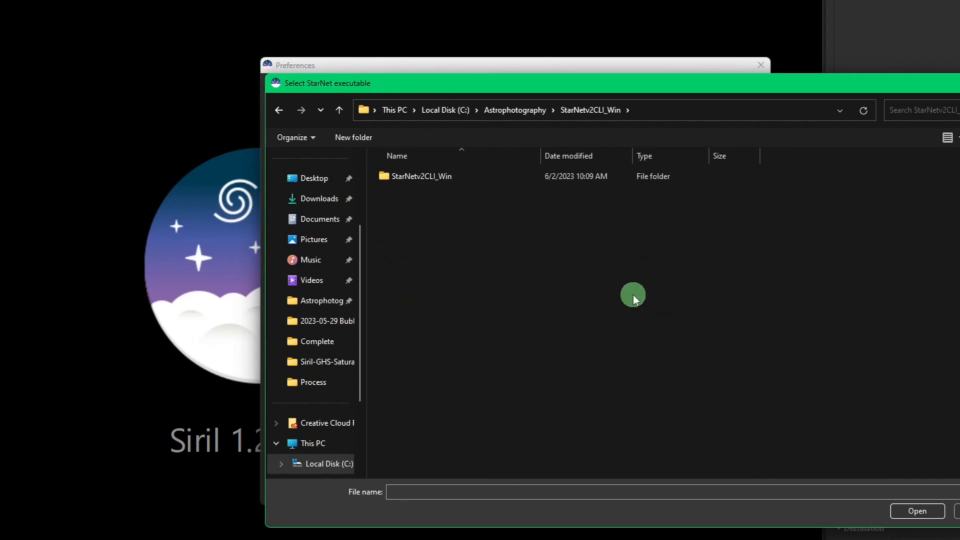
double_click(440, 175)
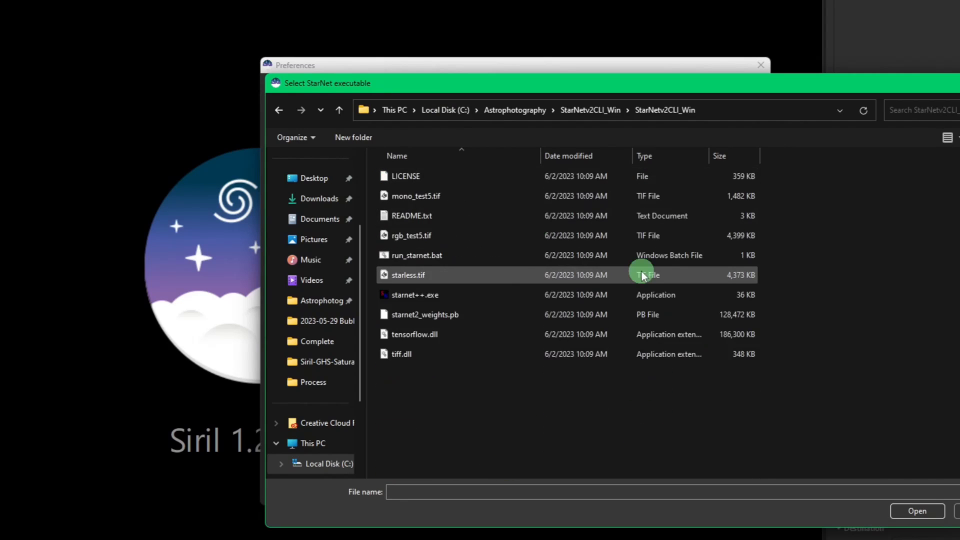
click(451, 295)
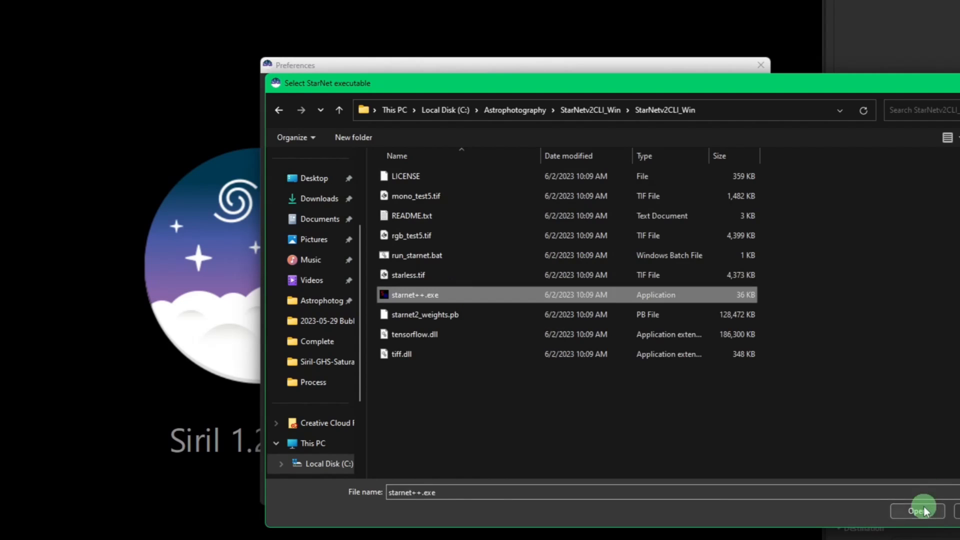
click(917, 510)
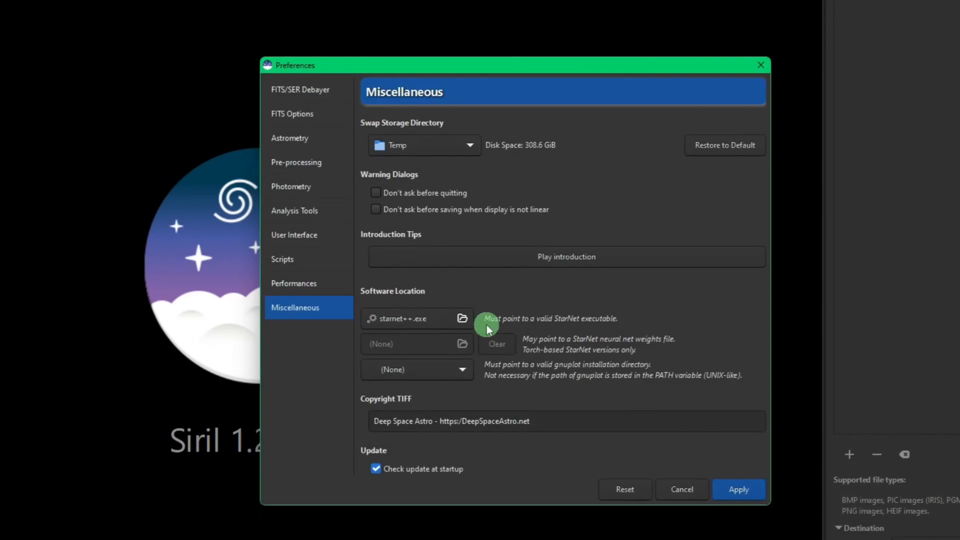
click(746, 488)
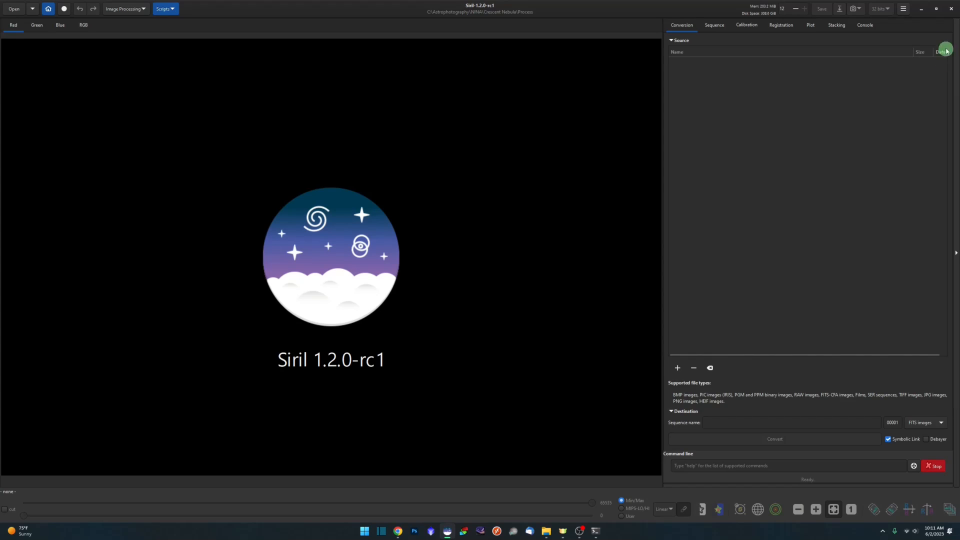
Quit Siril, then close the Astrophotography folder window and the web browser
click(951, 8)
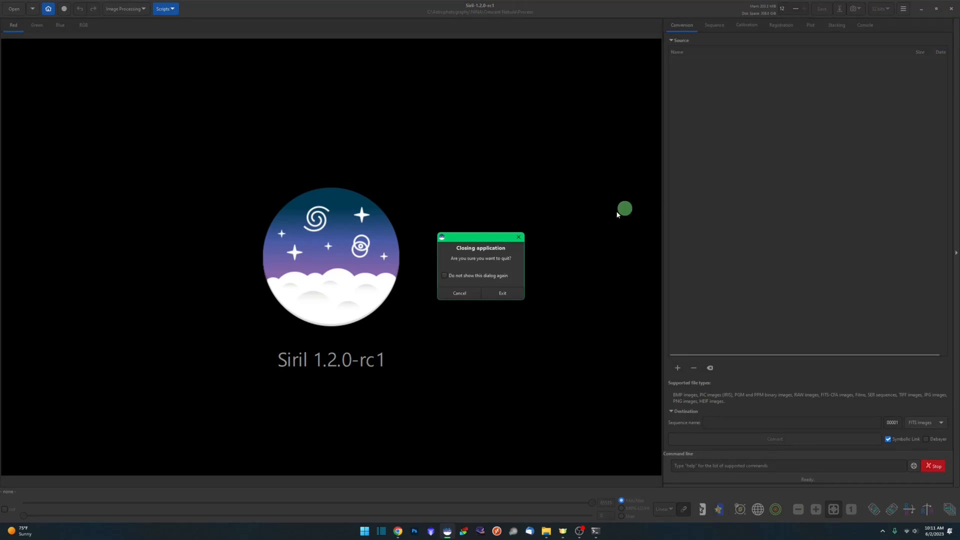
click(501, 287)
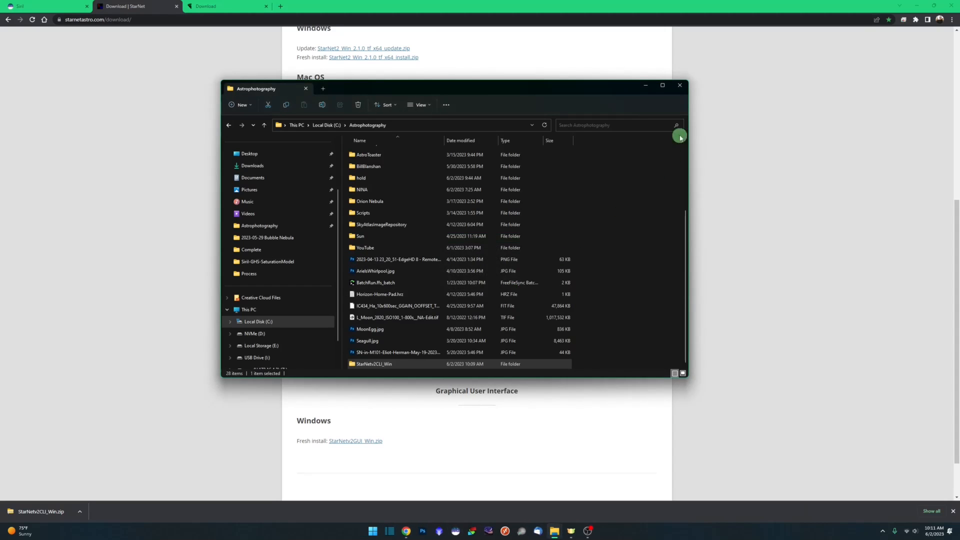
click(682, 88)
click(951, 6)
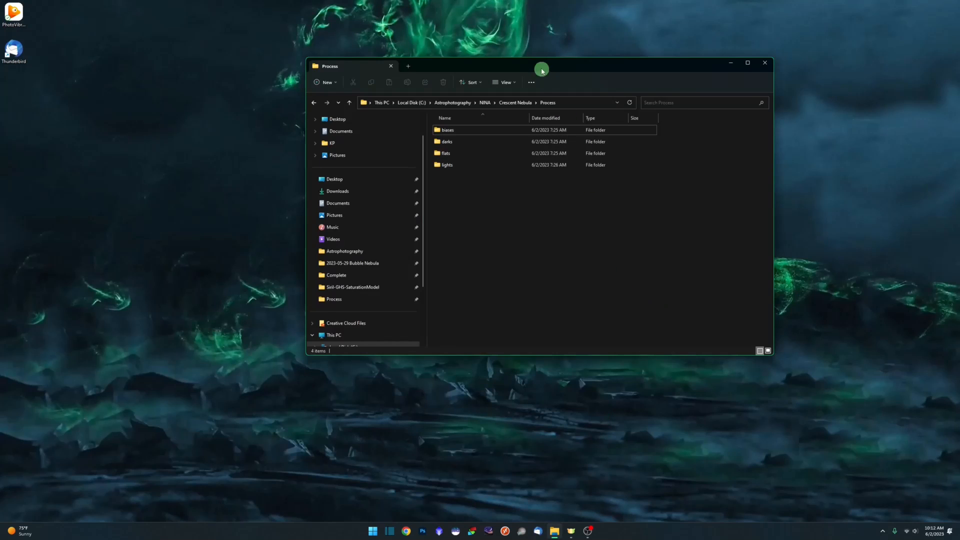
Examine the biases, darks, flats and lights subfolders of the Process folder, opening biases to view its FITS files
drag(540, 67, 470, 67)
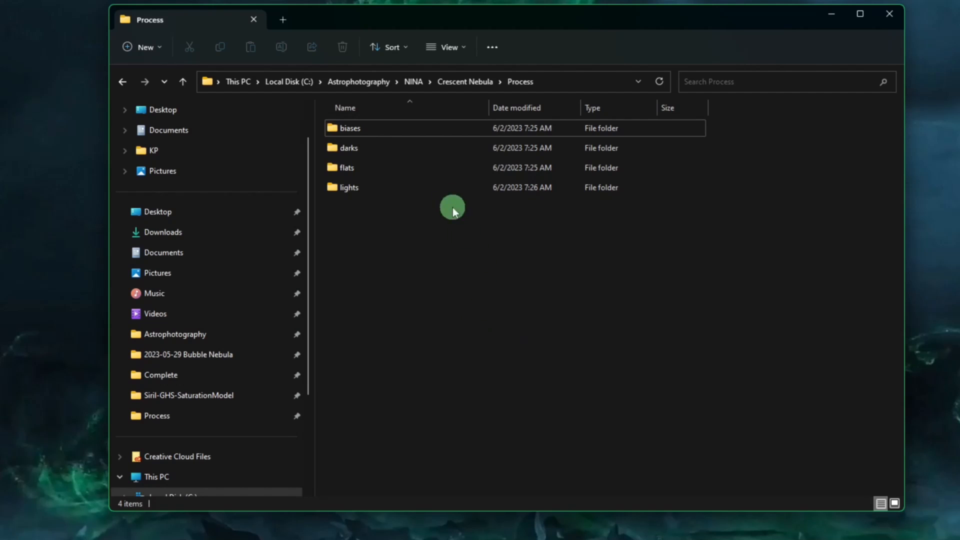
click(377, 148)
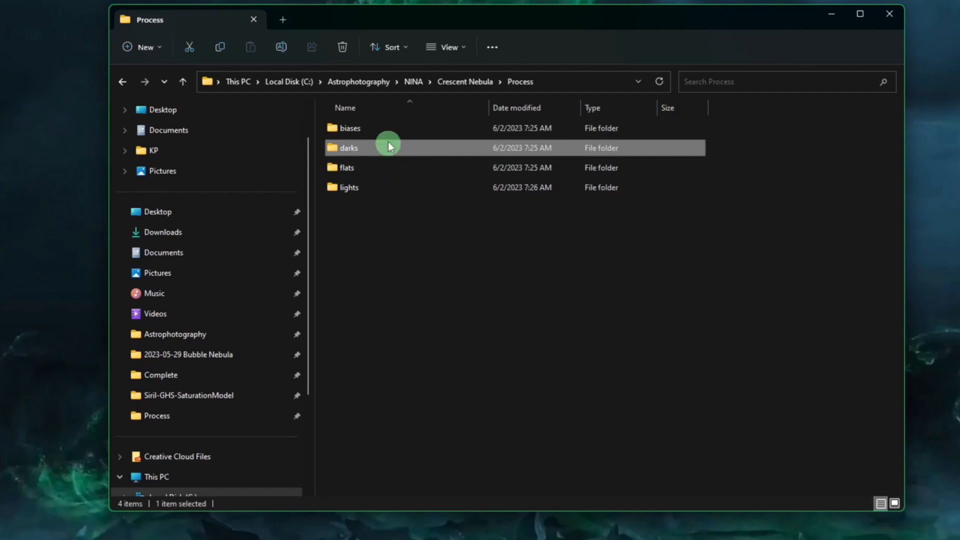
click(386, 132)
click(385, 153)
click(387, 166)
click(389, 189)
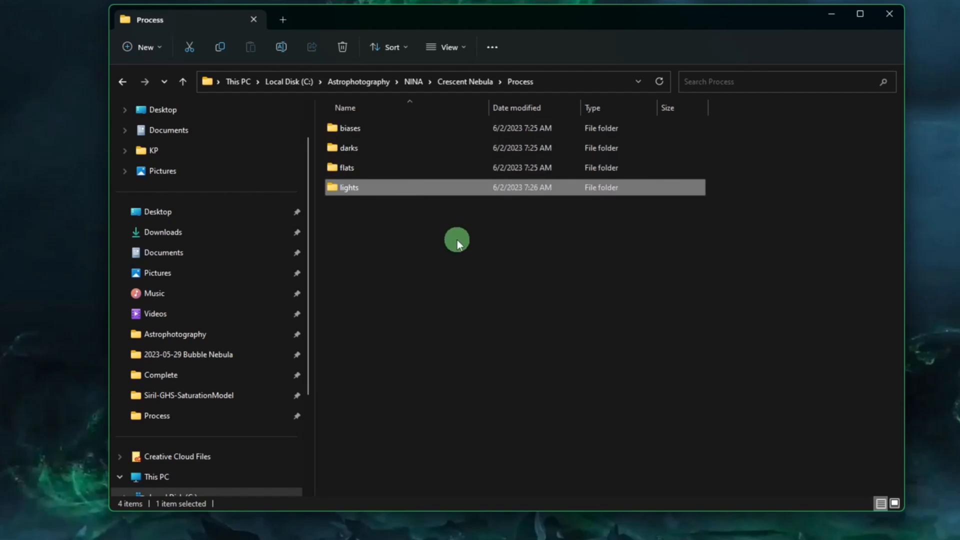
double_click(400, 128)
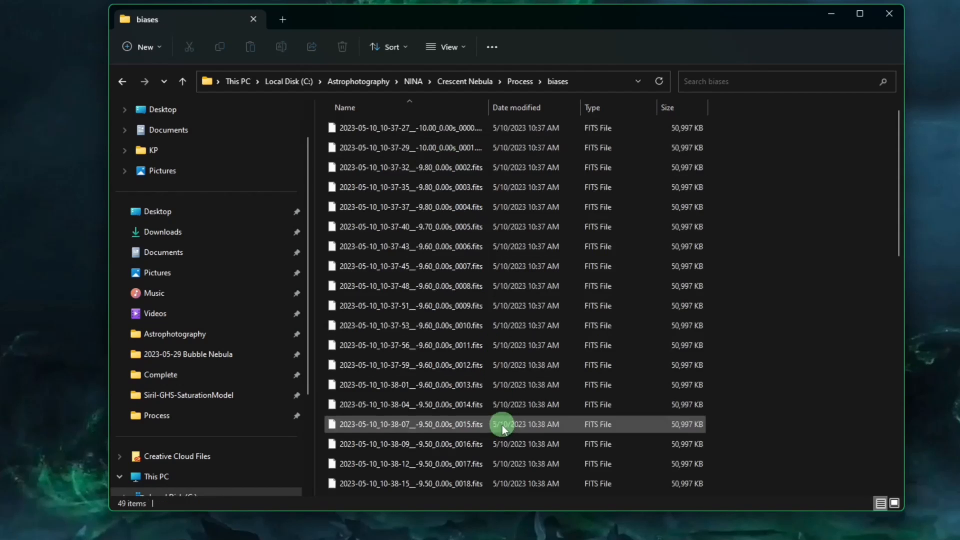
click(523, 83)
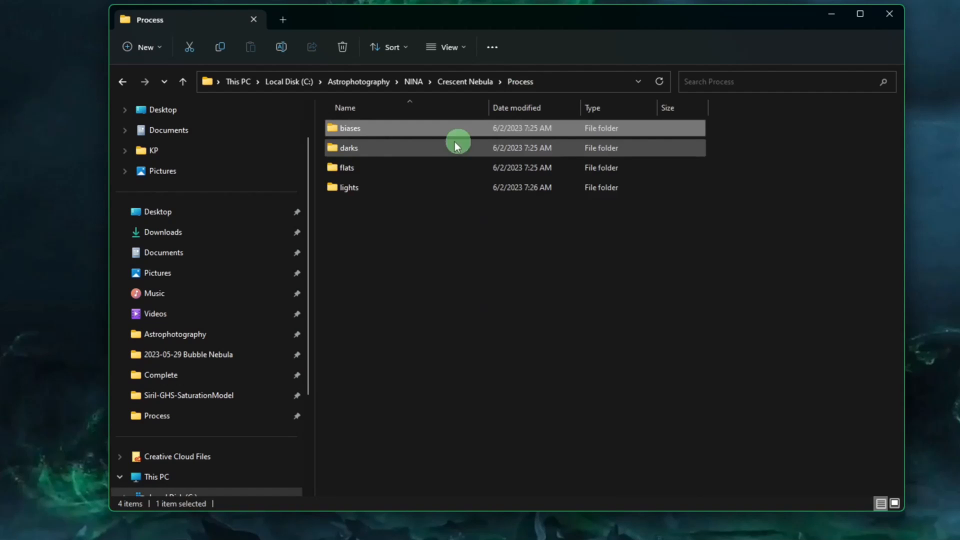
click(385, 151)
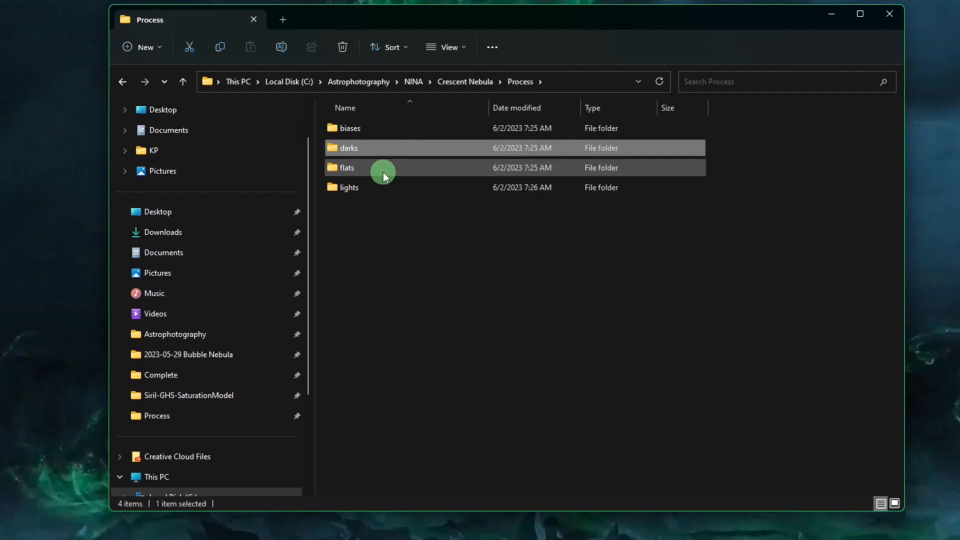
click(383, 170)
click(386, 190)
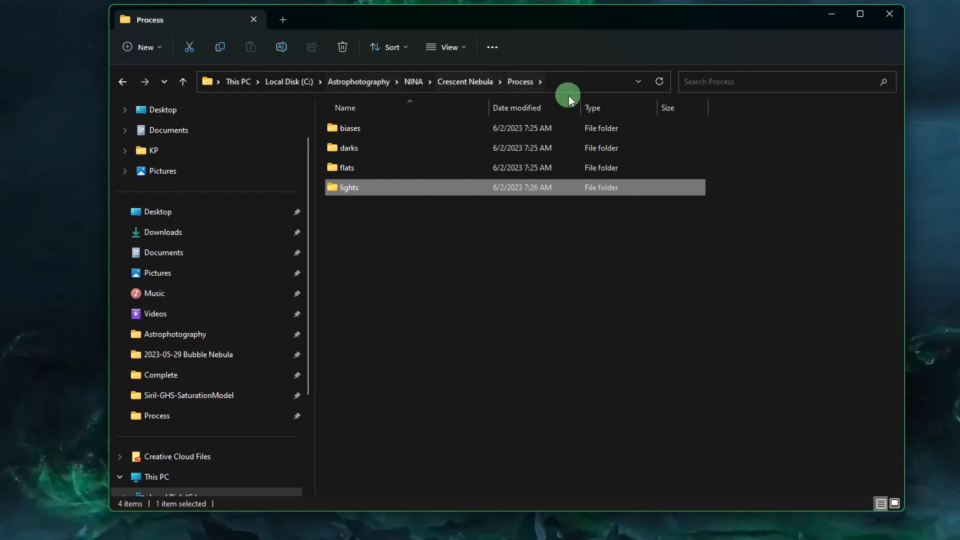
click(368, 130)
click(372, 156)
click(374, 170)
click(382, 190)
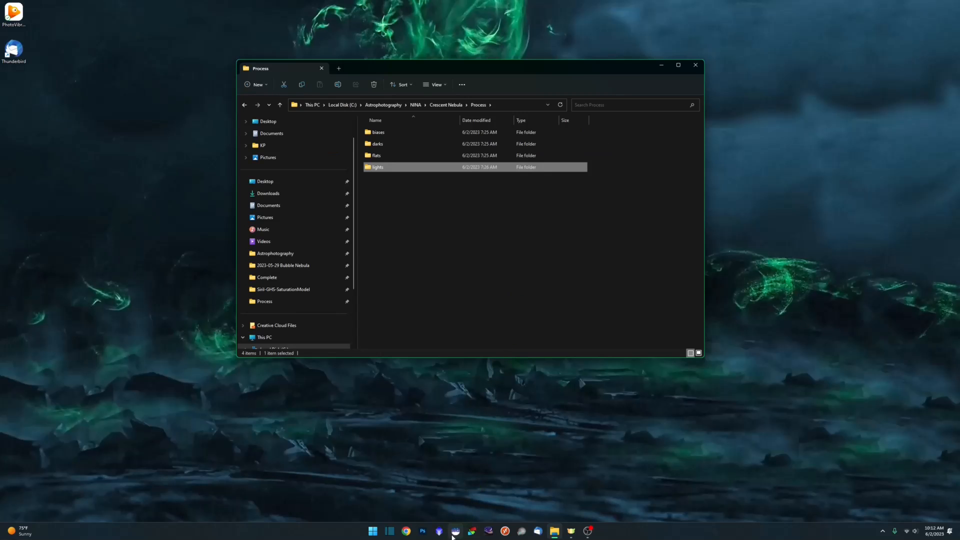
Launch Siril, look through the startup log in its separate console window, and close that console window
click(452, 535)
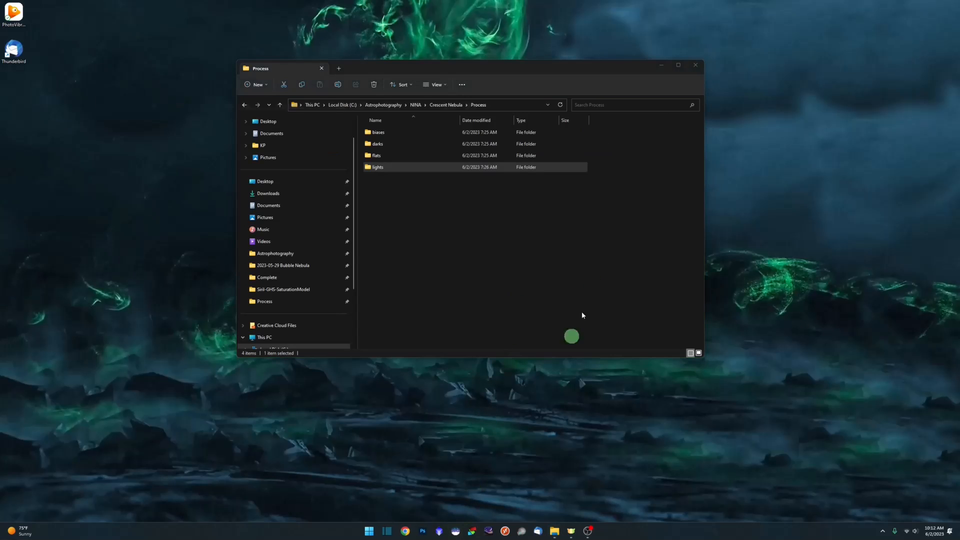
click(597, 285)
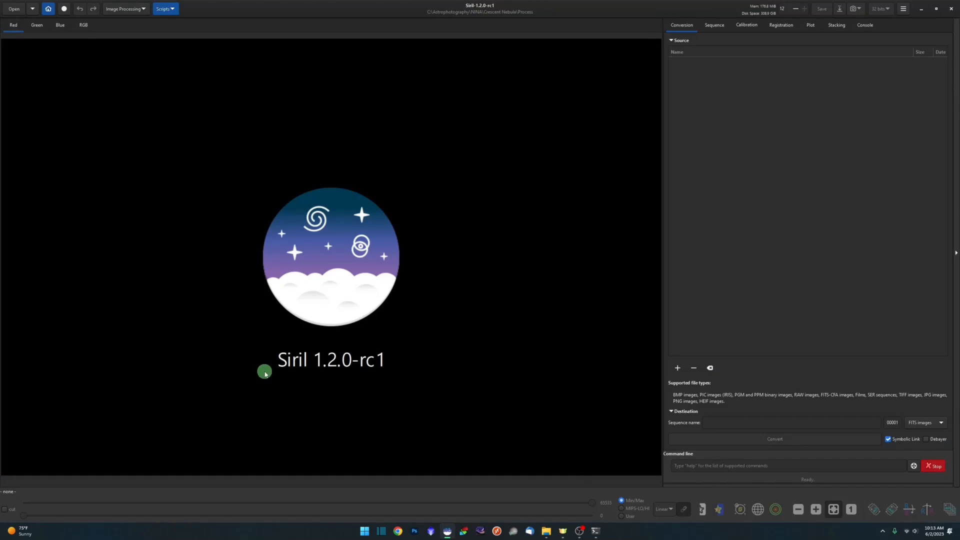
click(595, 531)
drag(376, 100, 482, 75)
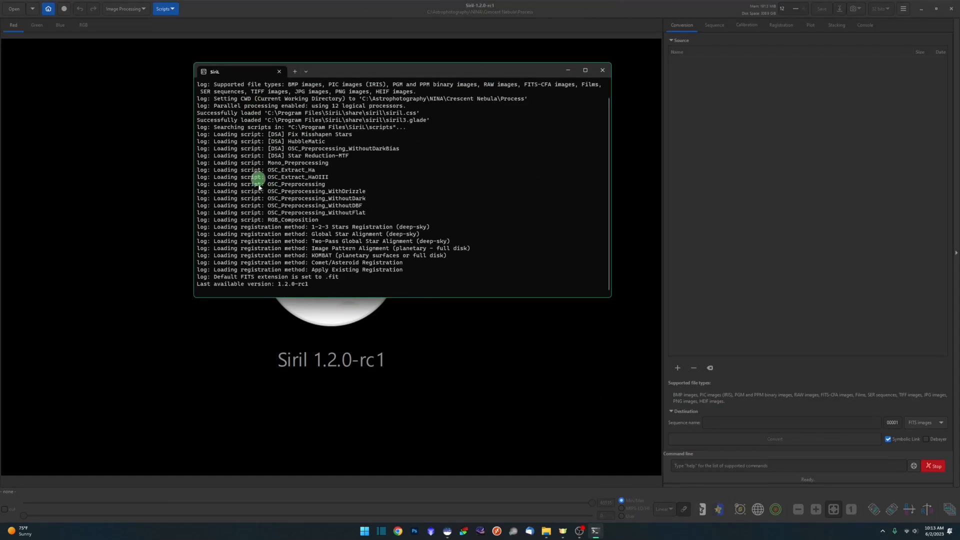
scroll(408, 231, up, 1)
click(604, 71)
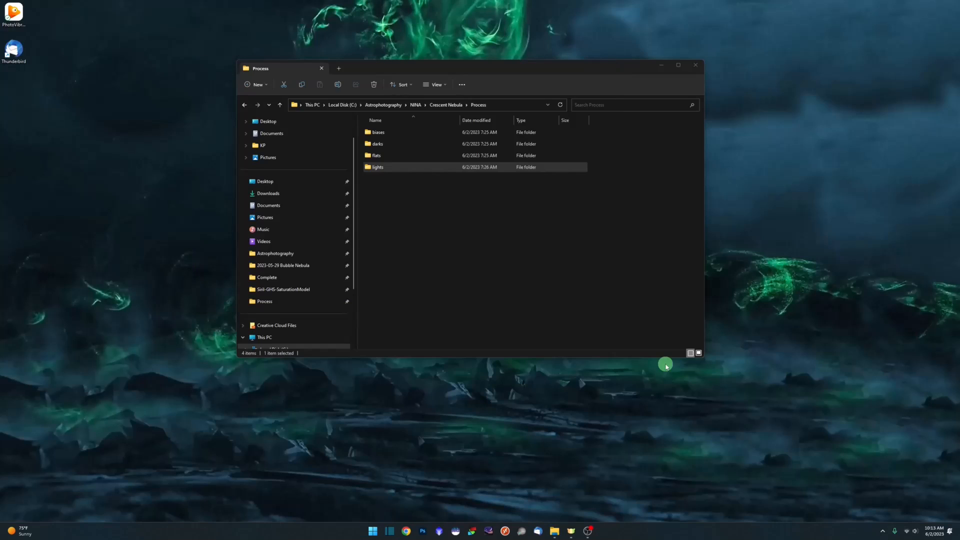
Launch Siril again, briefly bring the Process folder window up over it, and return to Siril
click(473, 530)
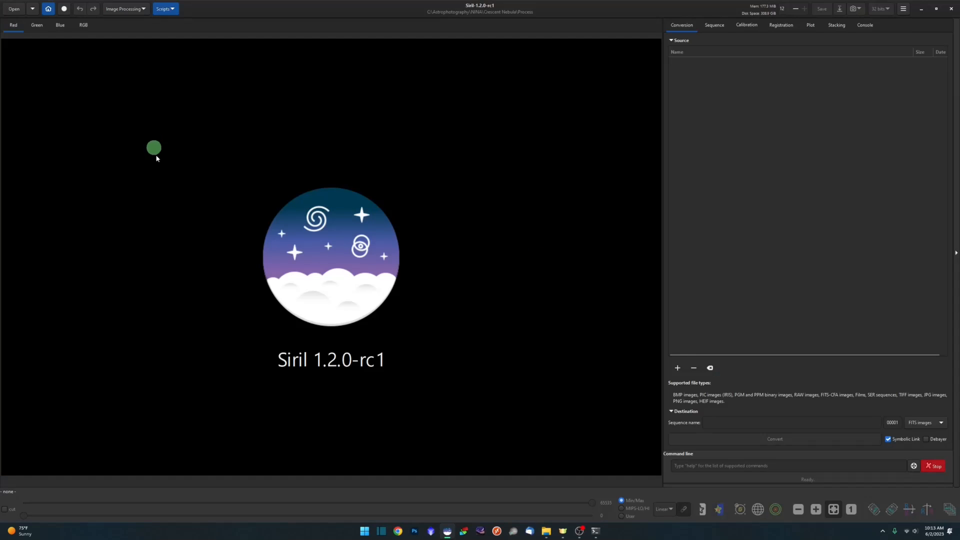
click(546, 530)
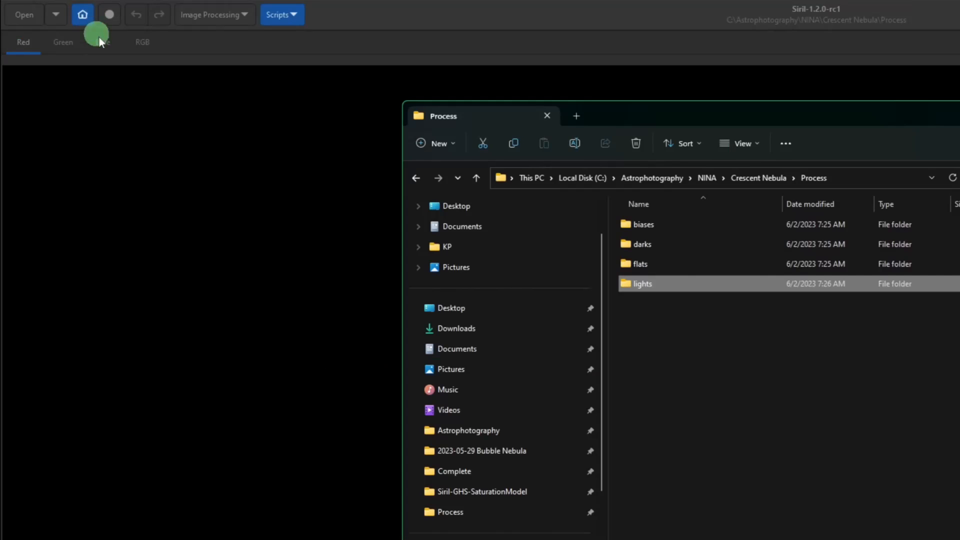
click(113, 60)
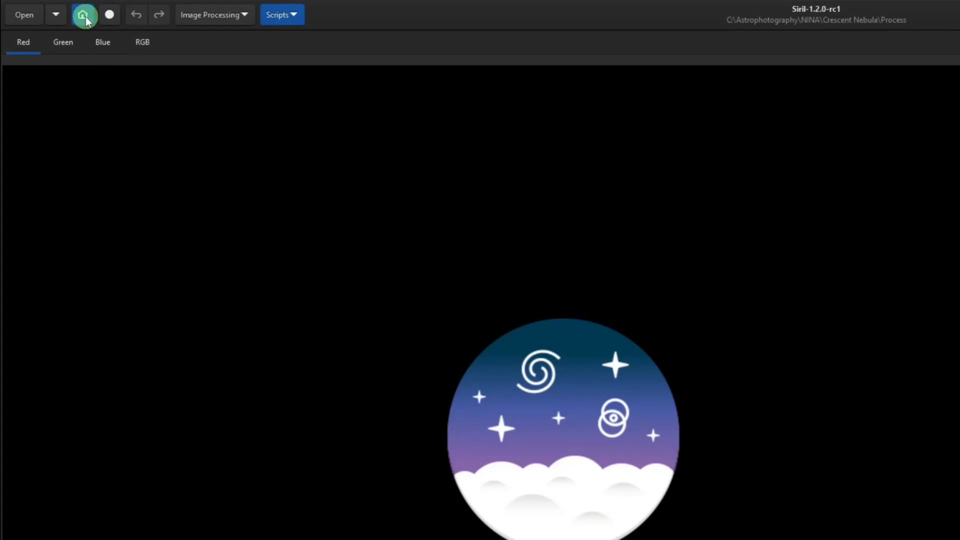
Set Siril's working directory to C:\Astrophotography\NINA\Crescent Nebula\Process, browsing to it from the Local Disk (C:) drive
click(86, 16)
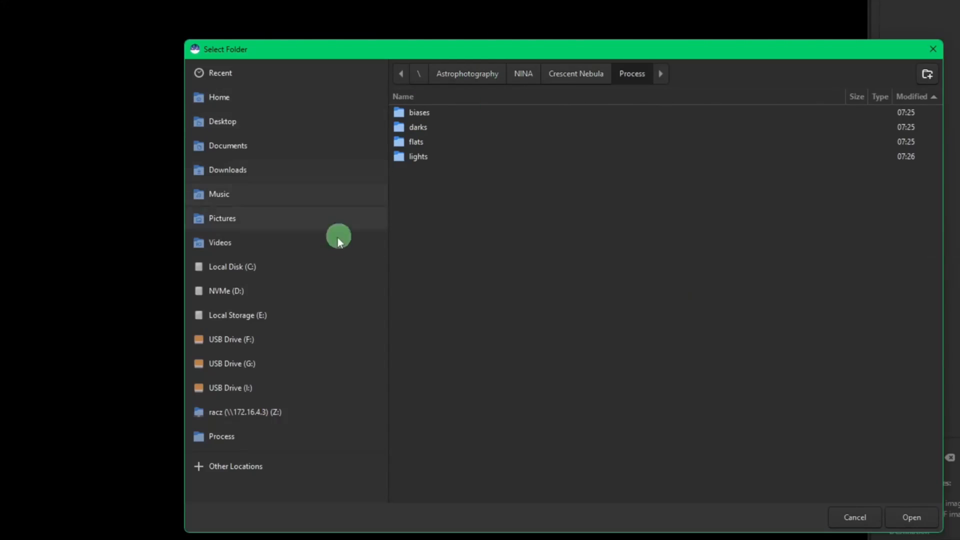
click(242, 273)
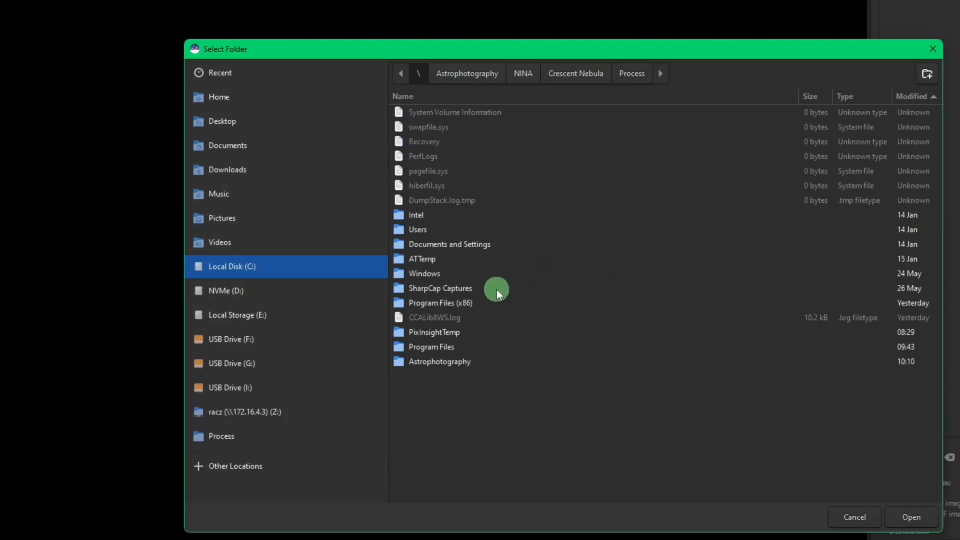
double_click(467, 361)
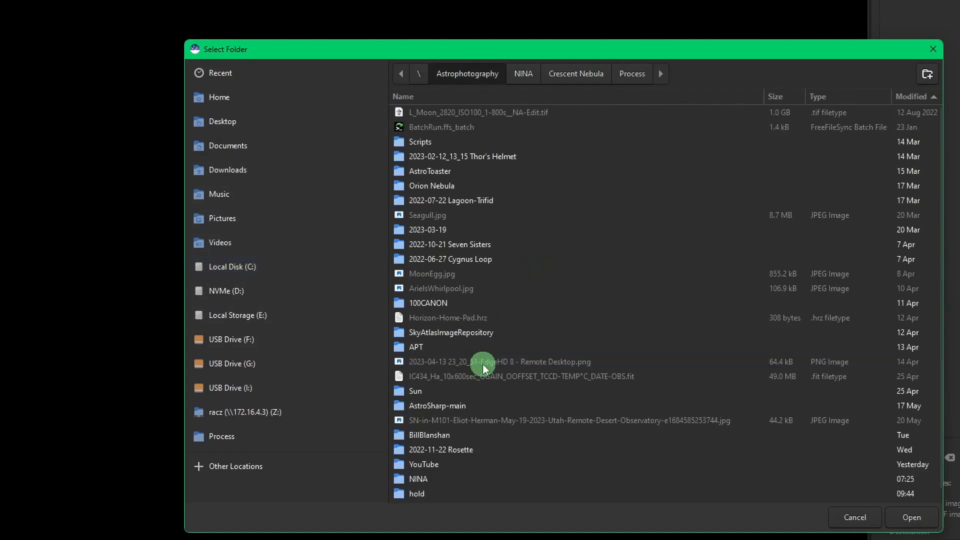
double_click(443, 454)
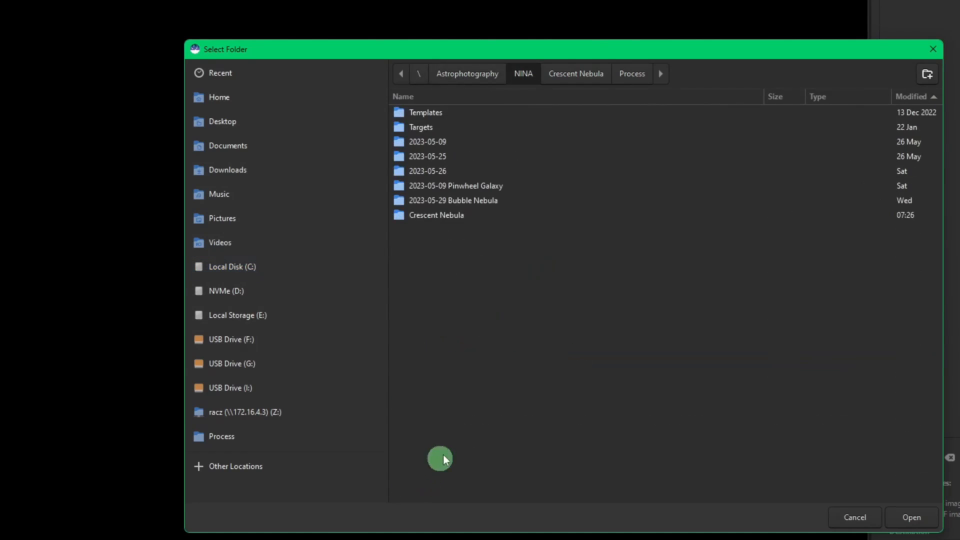
double_click(428, 216)
double_click(420, 144)
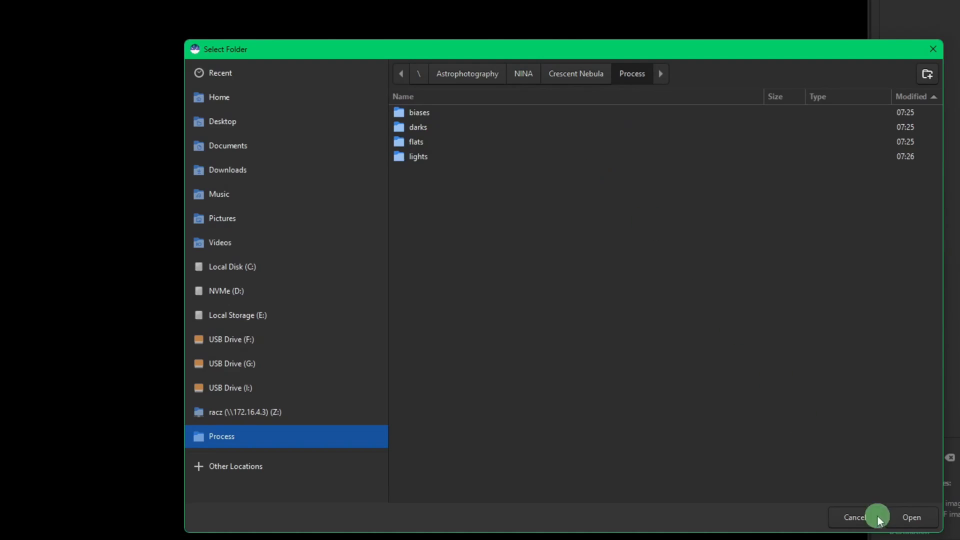
click(920, 520)
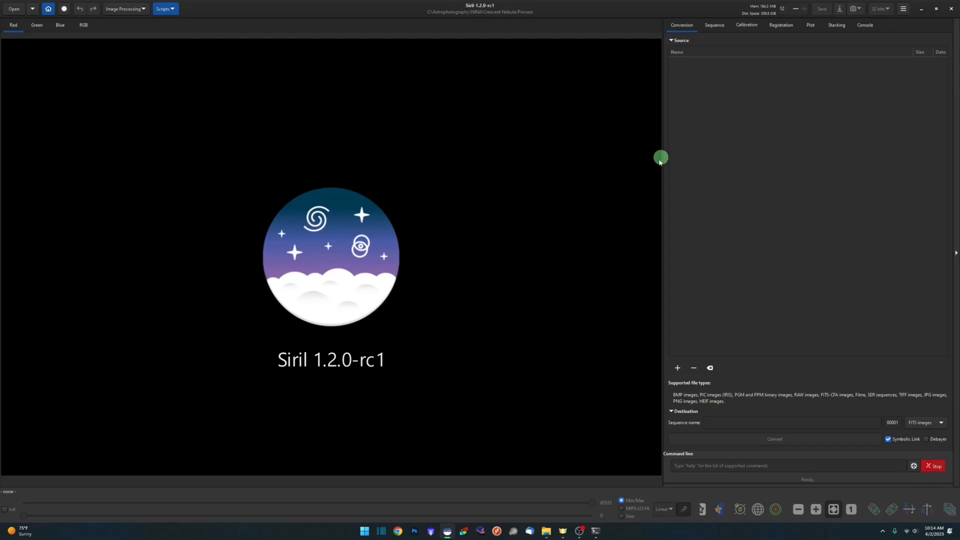
Run the OSC_Preprocessing script and stop it while it is processing the dark frames
click(168, 11)
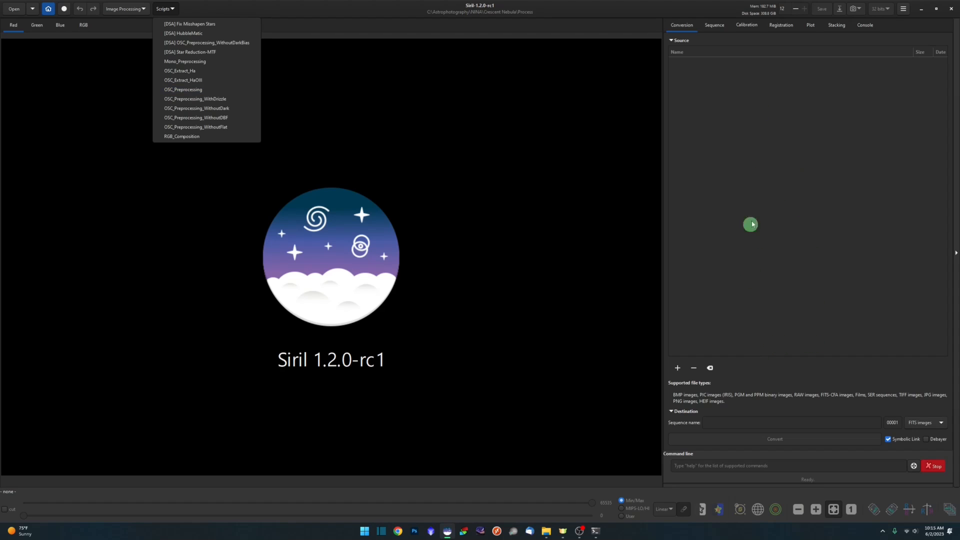
click(196, 92)
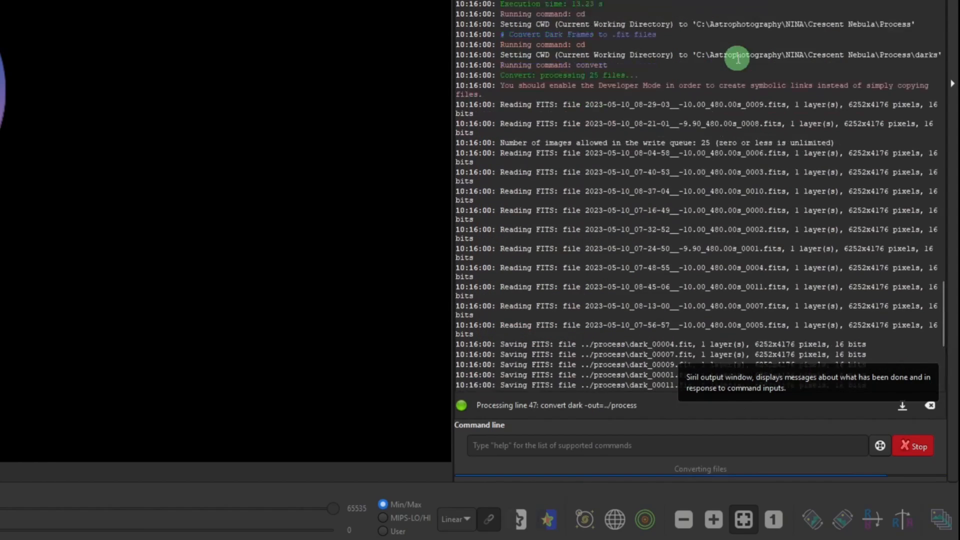
click(908, 444)
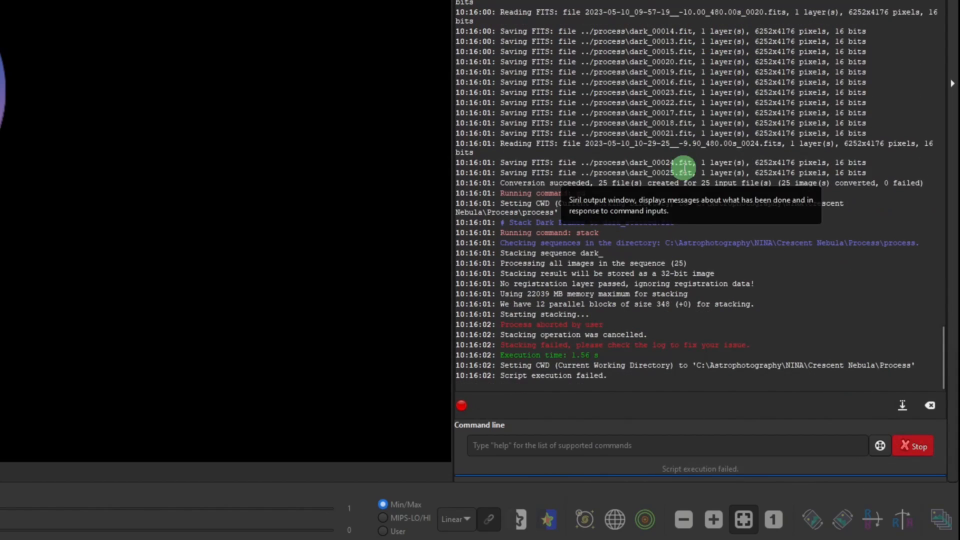
Look back through the console log for the line about enabling Developer Mode for symbolic links and highlight it
scroll(684, 167, up, 10)
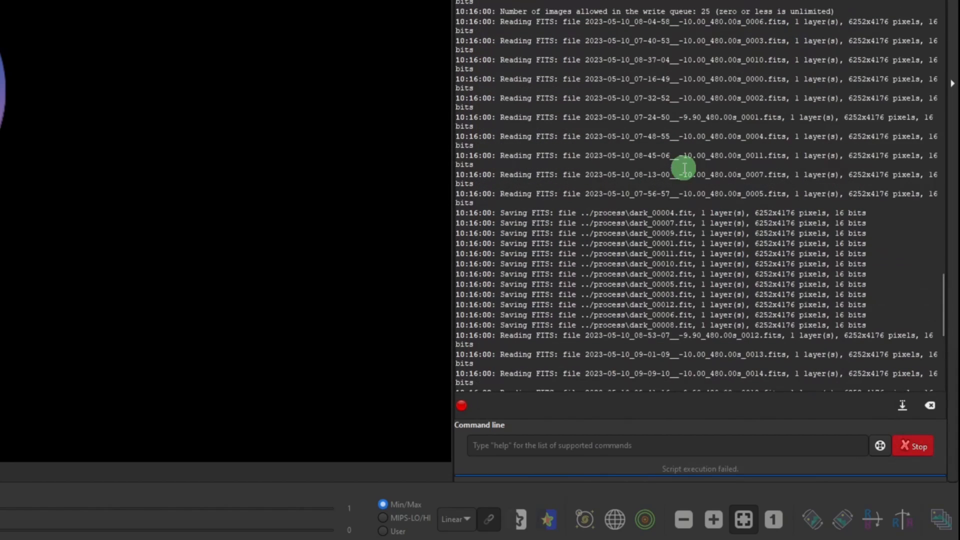
scroll(683, 167, up, 2)
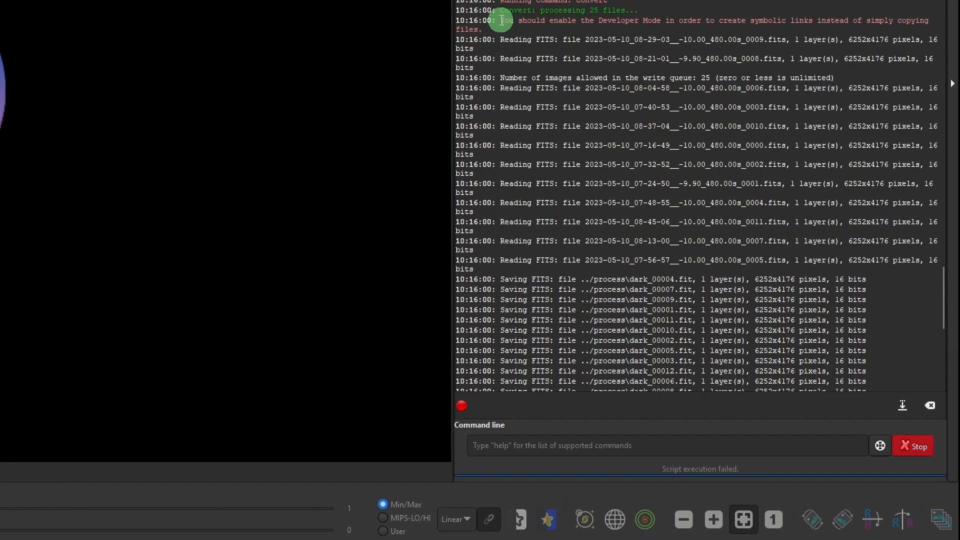
drag(501, 20, 521, 28)
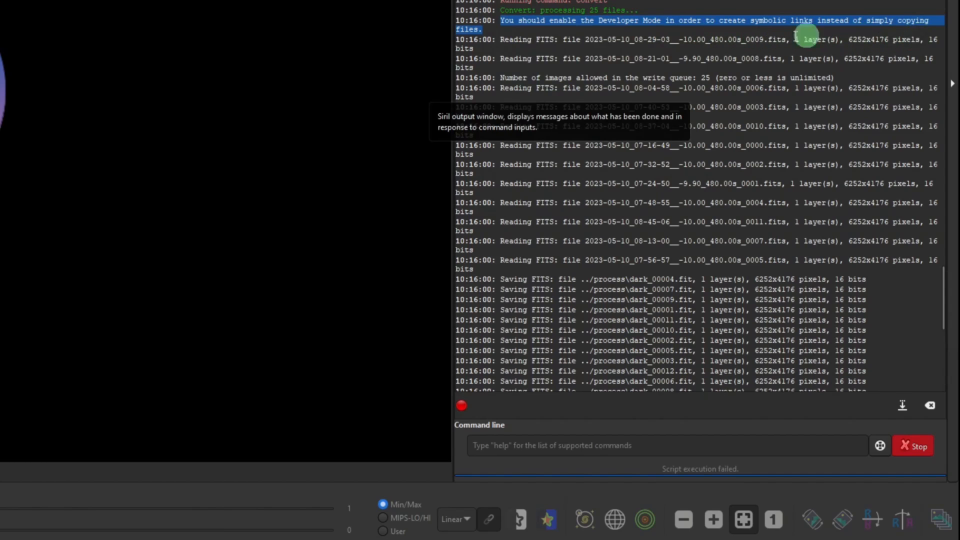
click(531, 30)
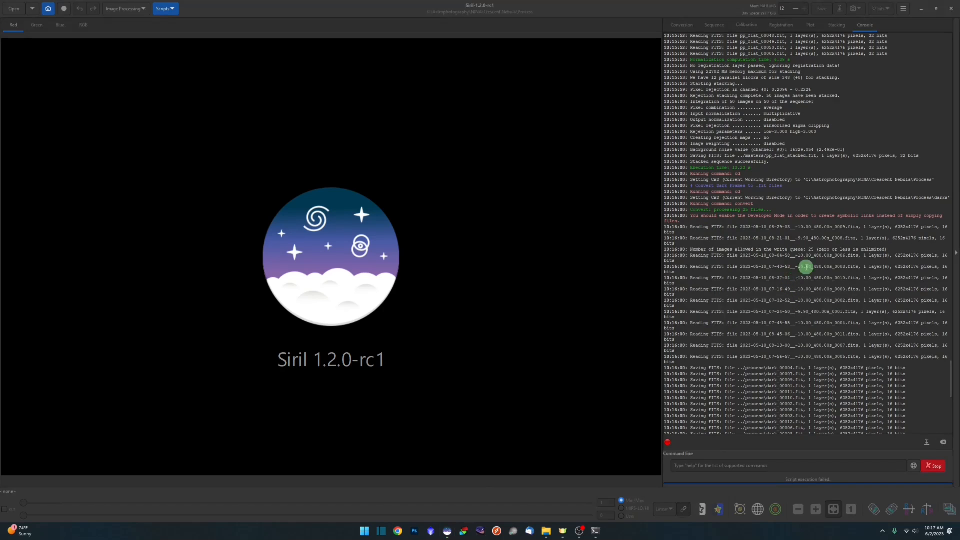
Find the Windows developer settings, turn on Developer Mode with confirmation, and close the Settings window
click(367, 531)
text(develop)
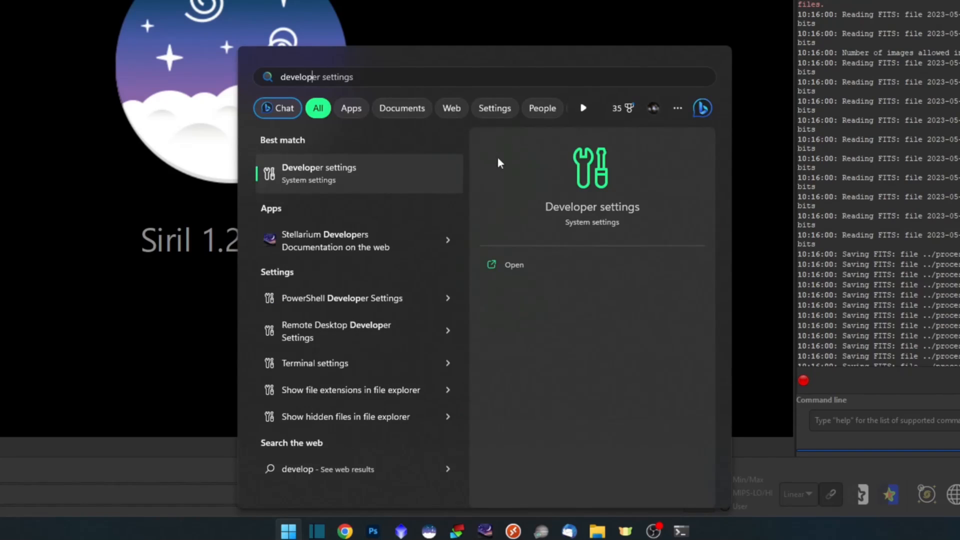
click(367, 176)
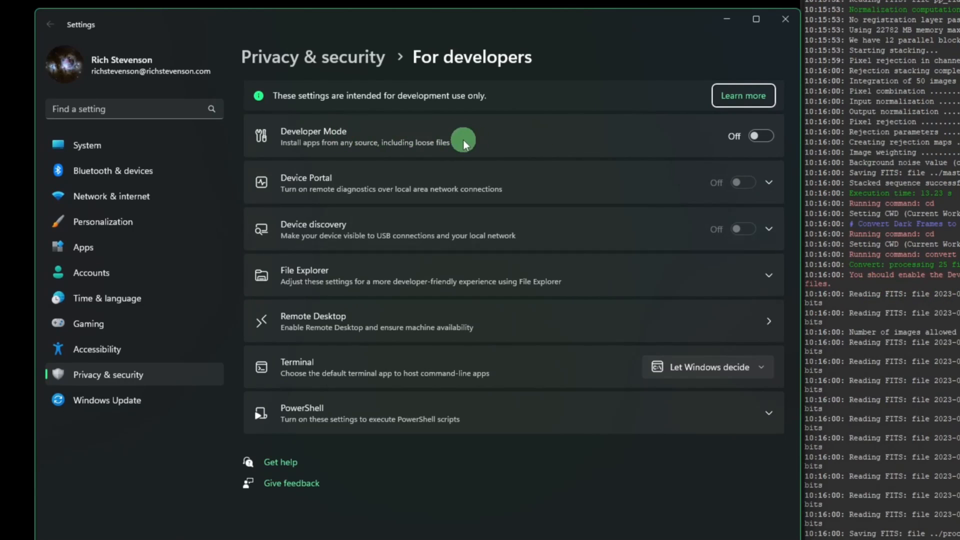
click(760, 136)
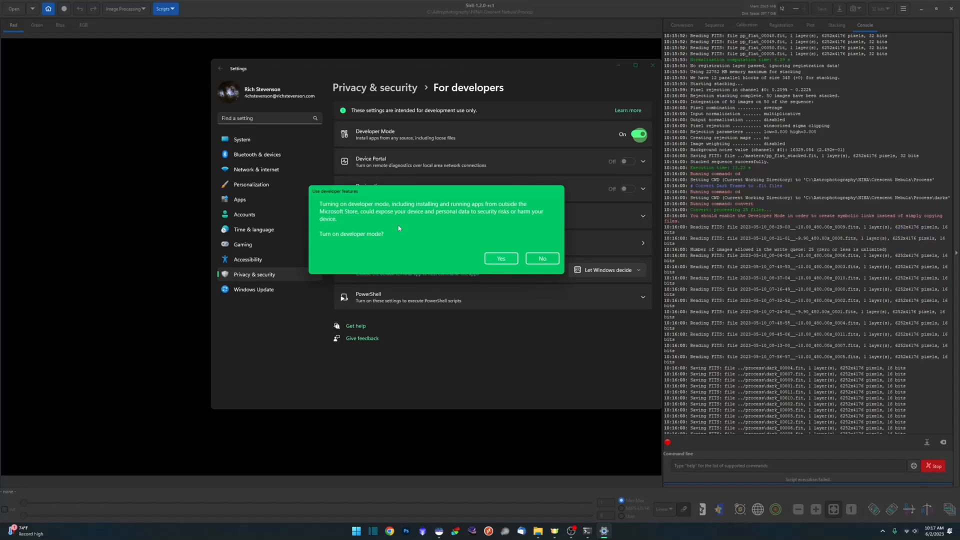
click(501, 258)
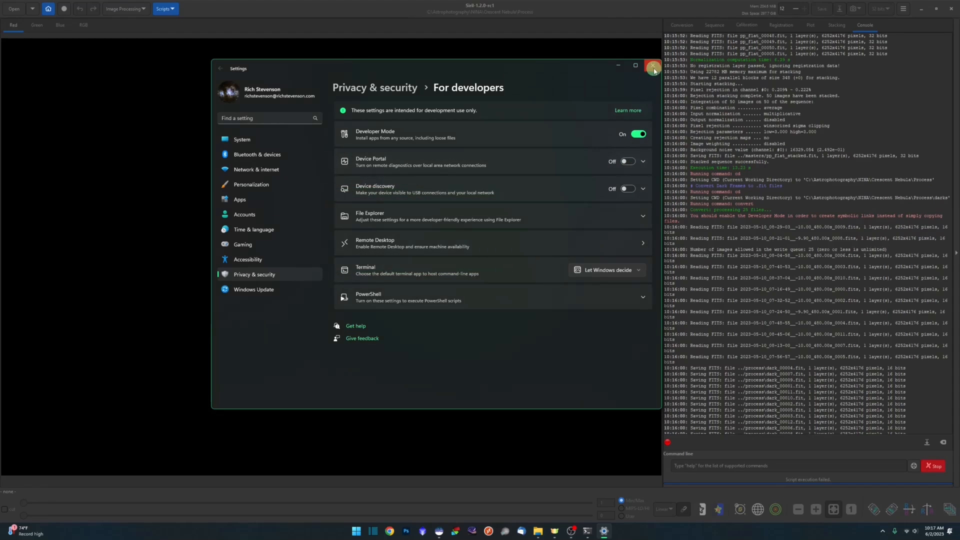
click(653, 69)
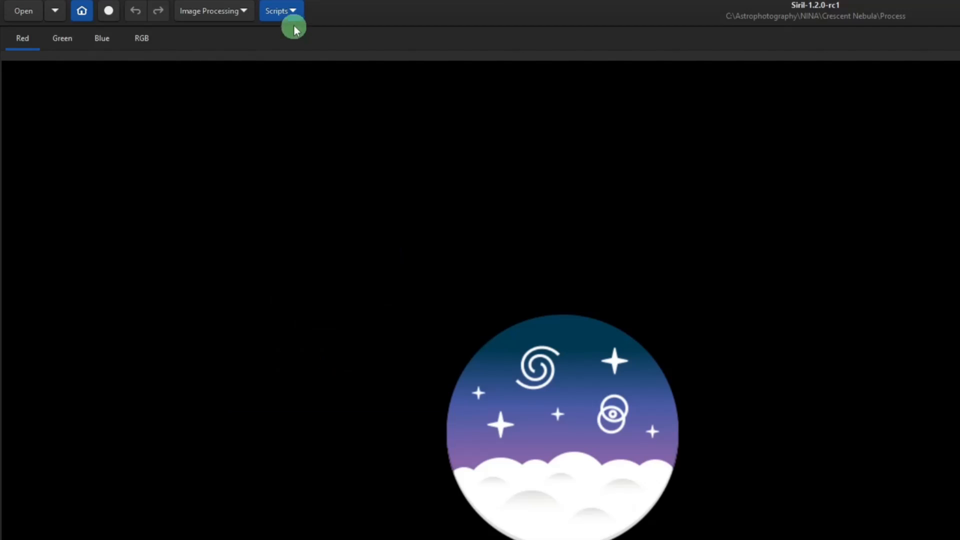
Run the OSC_Preprocessing script again on the images in the Process folder
click(175, 8)
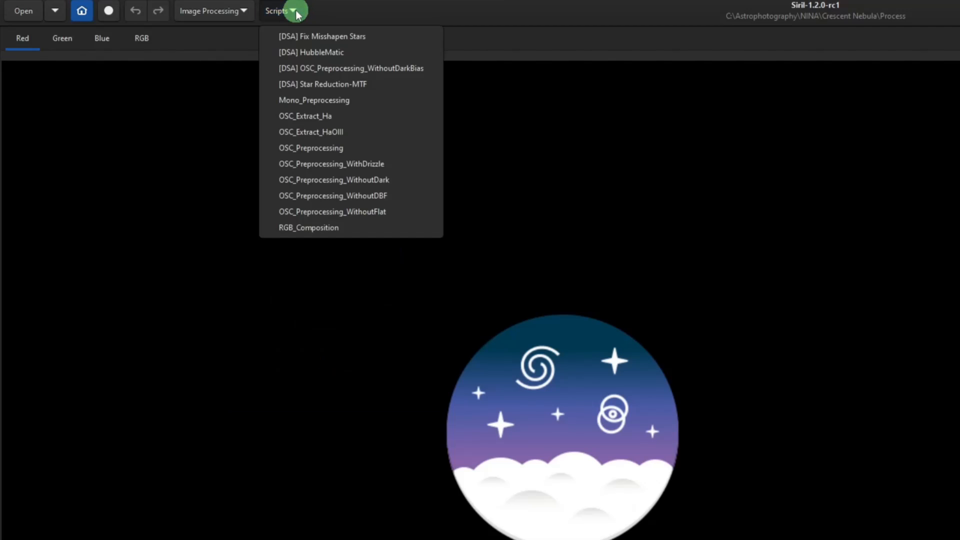
click(320, 149)
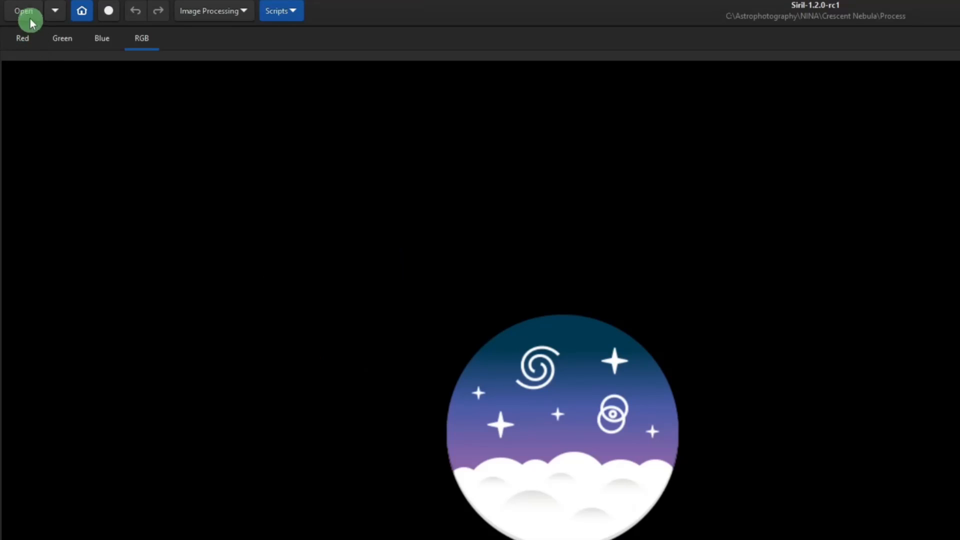
Open the stacked image result_31680s.fit from the Process folder
click(26, 13)
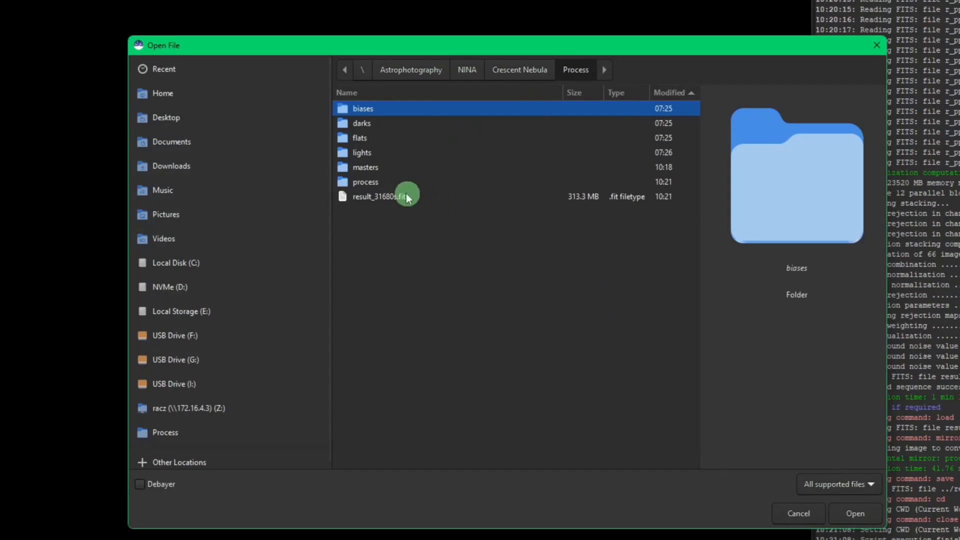
click(391, 169)
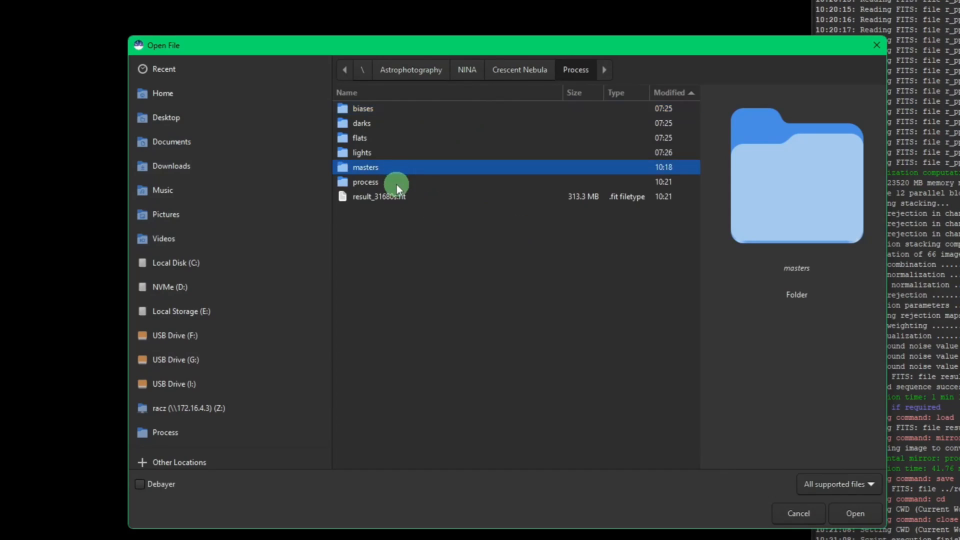
click(396, 184)
click(409, 170)
click(382, 184)
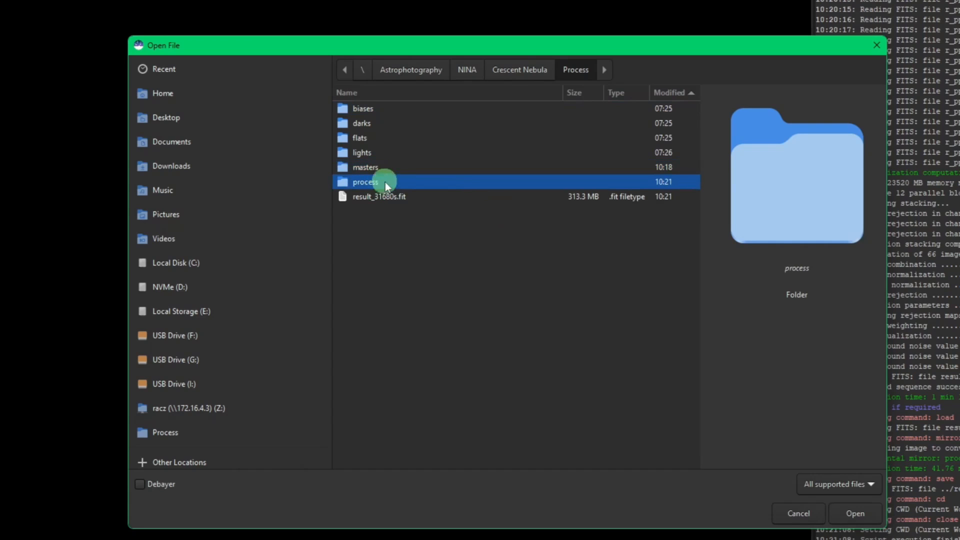
click(413, 198)
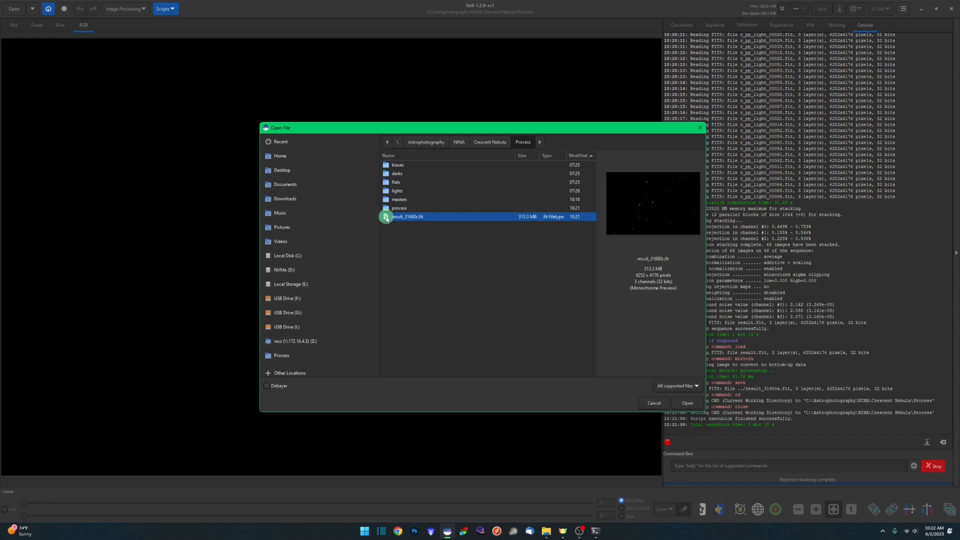
click(688, 407)
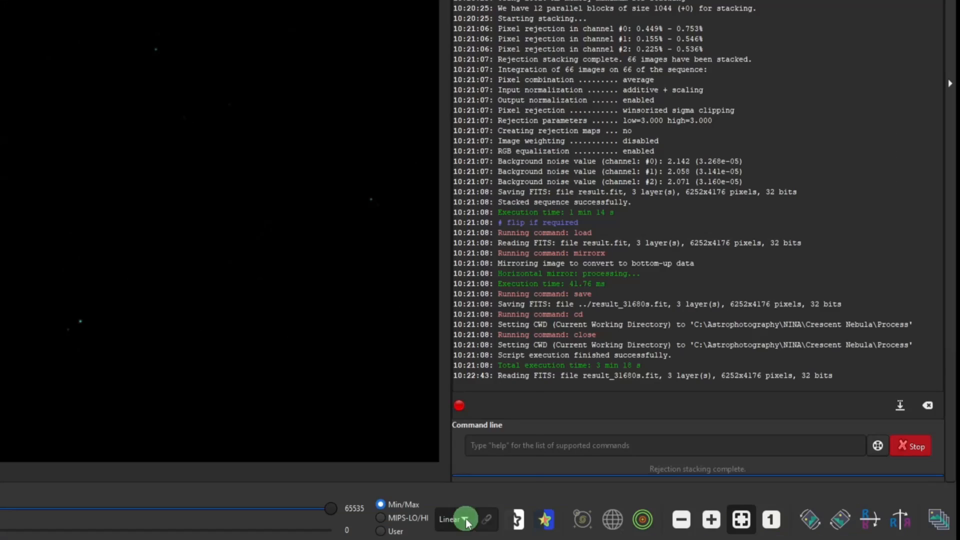
Set the image display mode to AutoStretch, compare it with Linear, and return to AutoStretch
click(465, 522)
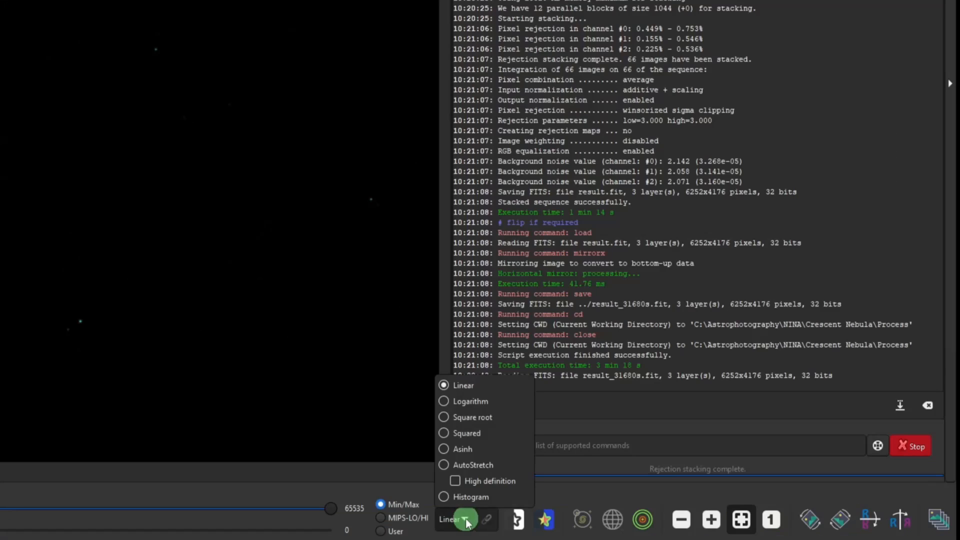
click(475, 463)
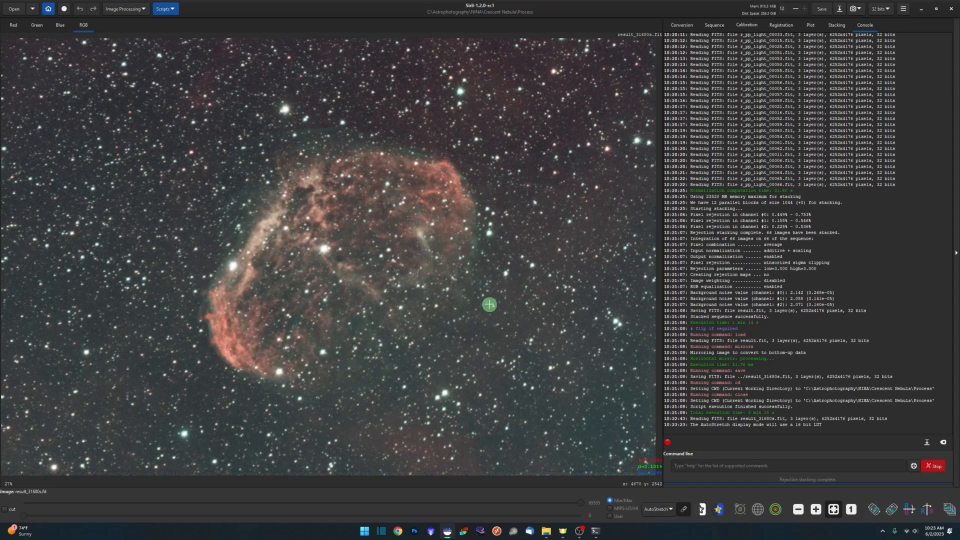
click(666, 510)
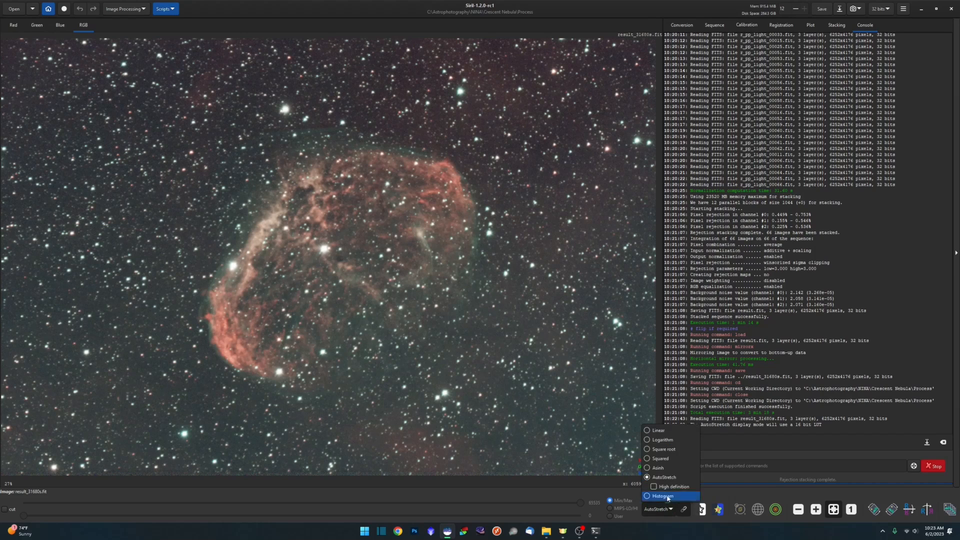
click(657, 431)
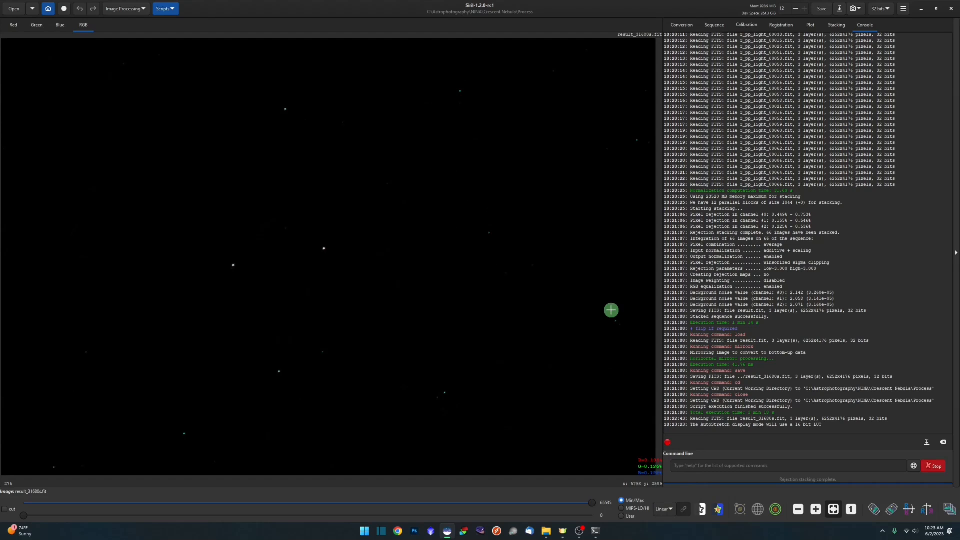
click(662, 508)
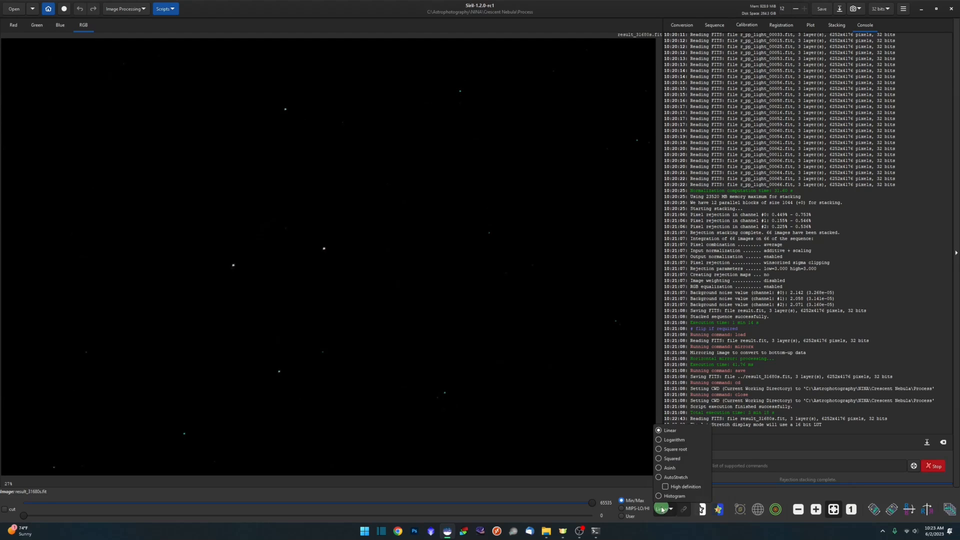
click(674, 478)
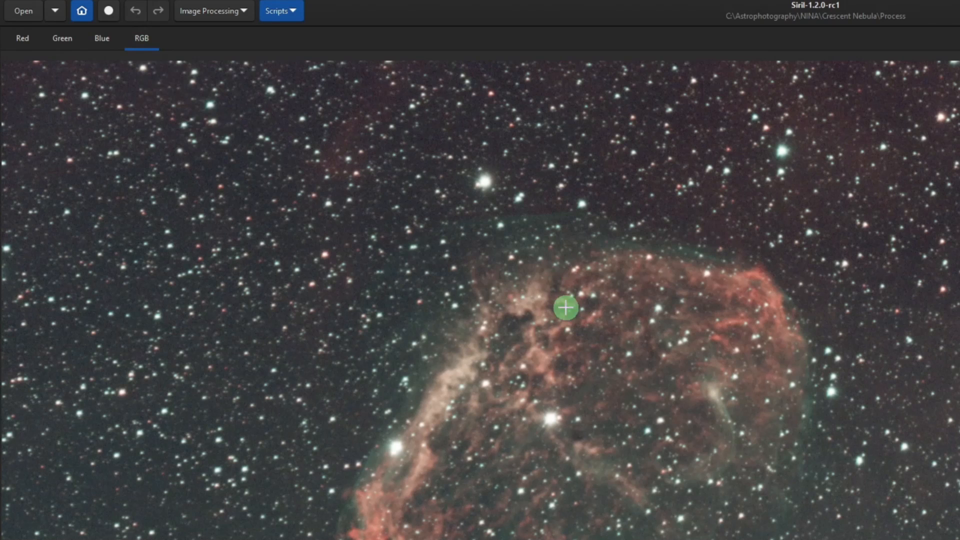
Compare the nebula in the separate blue, green and red channels with the combined RGB view
click(97, 39)
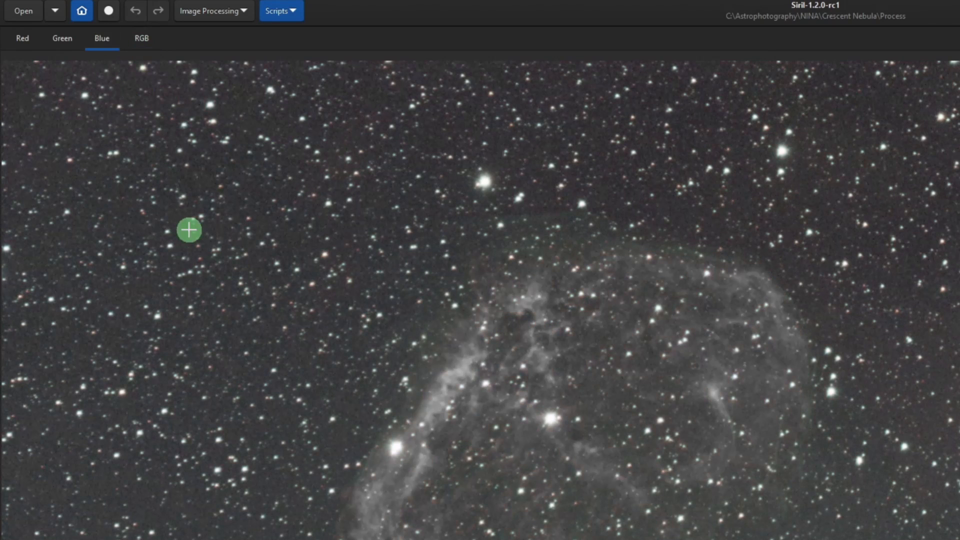
click(64, 40)
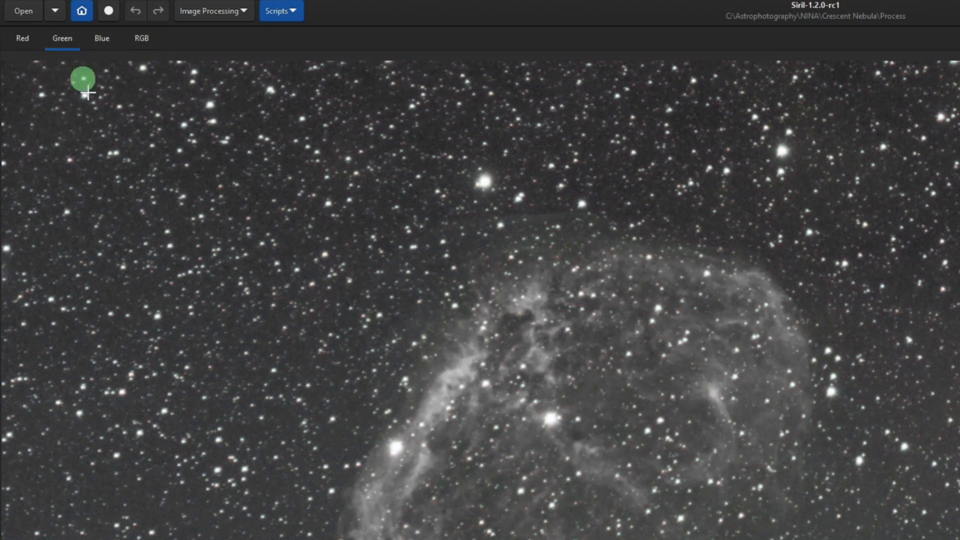
click(22, 39)
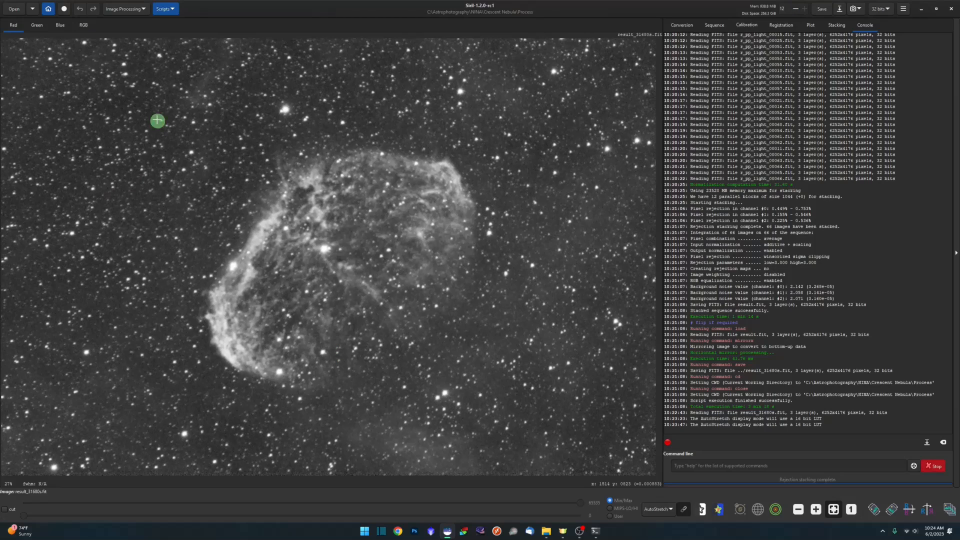
click(37, 26)
click(59, 27)
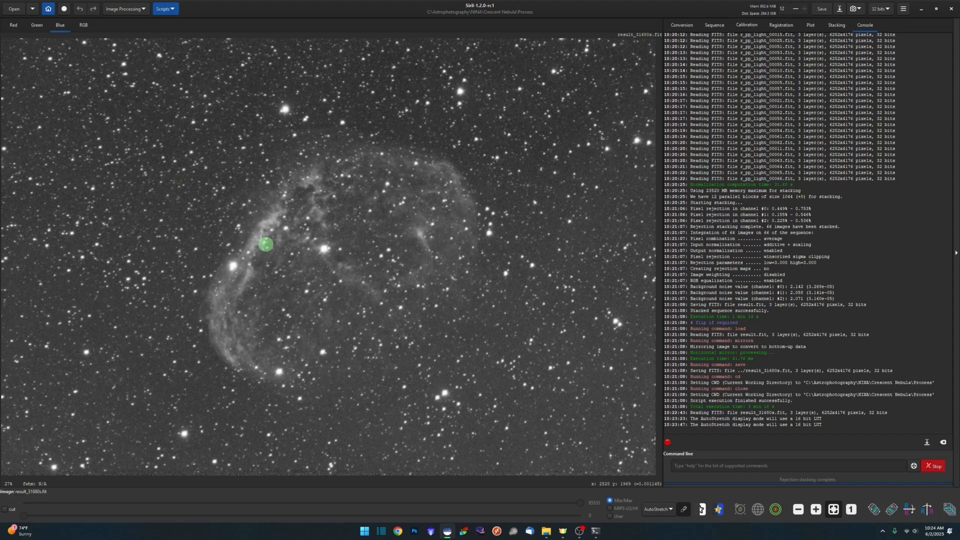
click(86, 29)
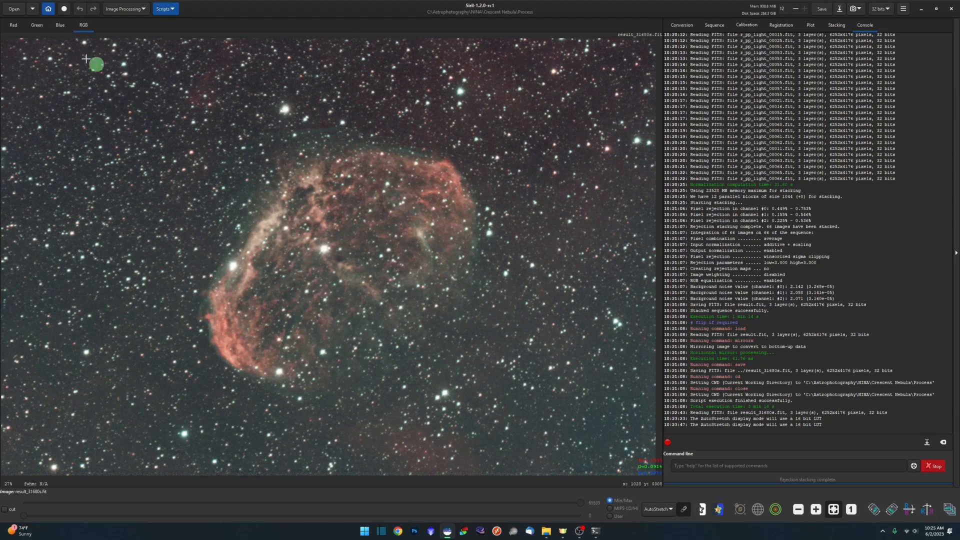
click(57, 26)
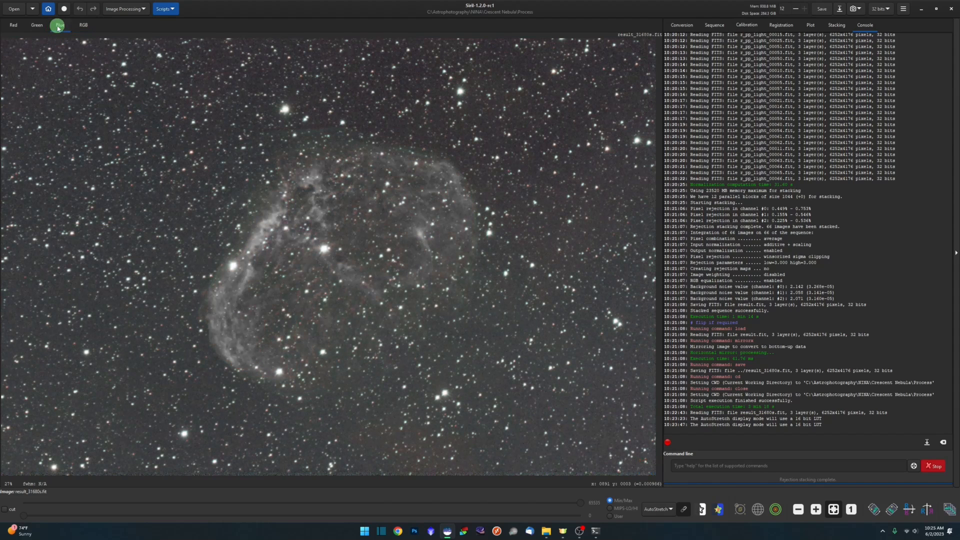
click(36, 28)
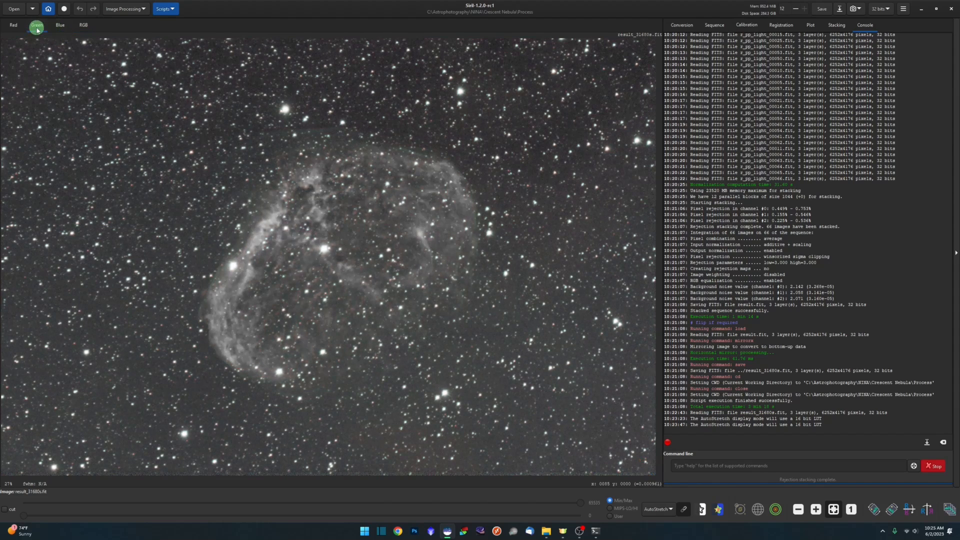
click(14, 26)
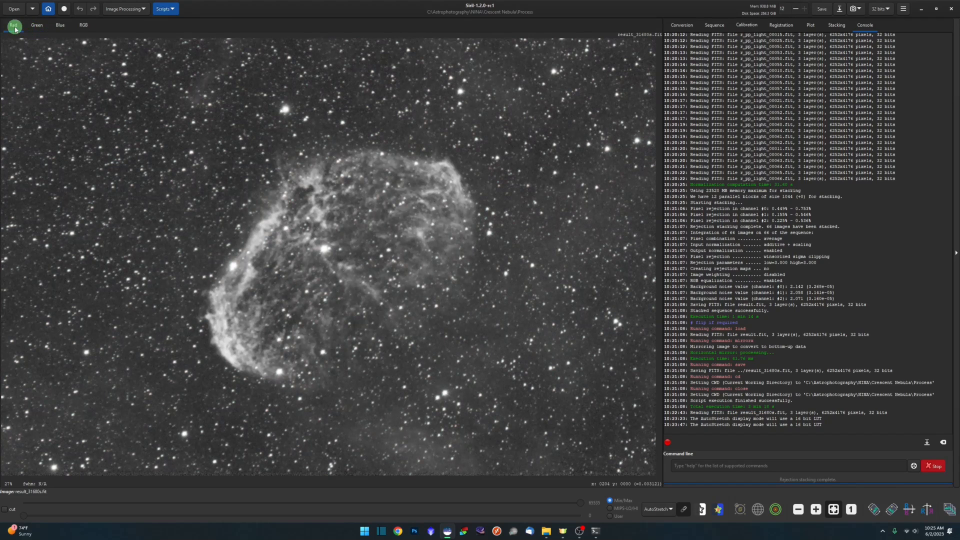
click(84, 26)
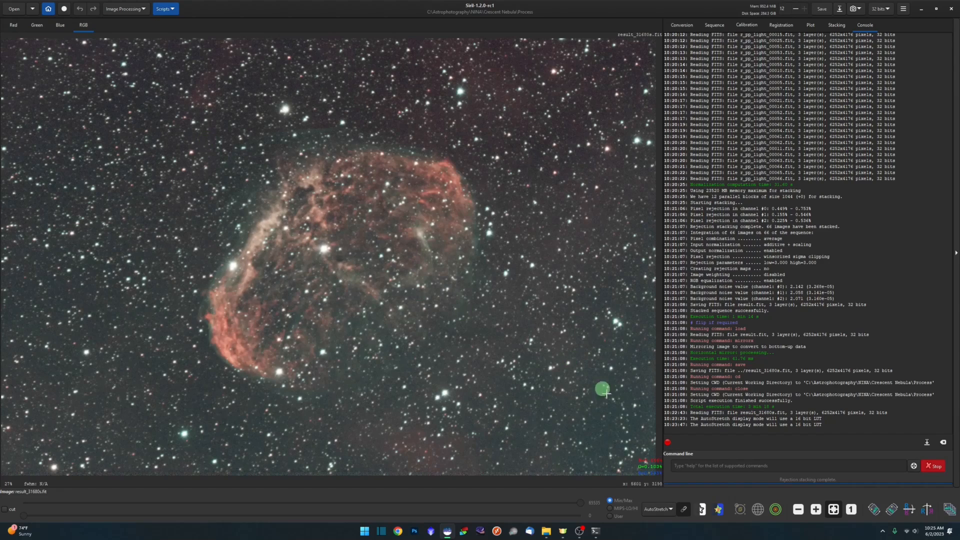
Using the Histogram display mode, crop the image just inside its edges to about 5990 by 3930 px, and return the display to AutoStretch
click(670, 510)
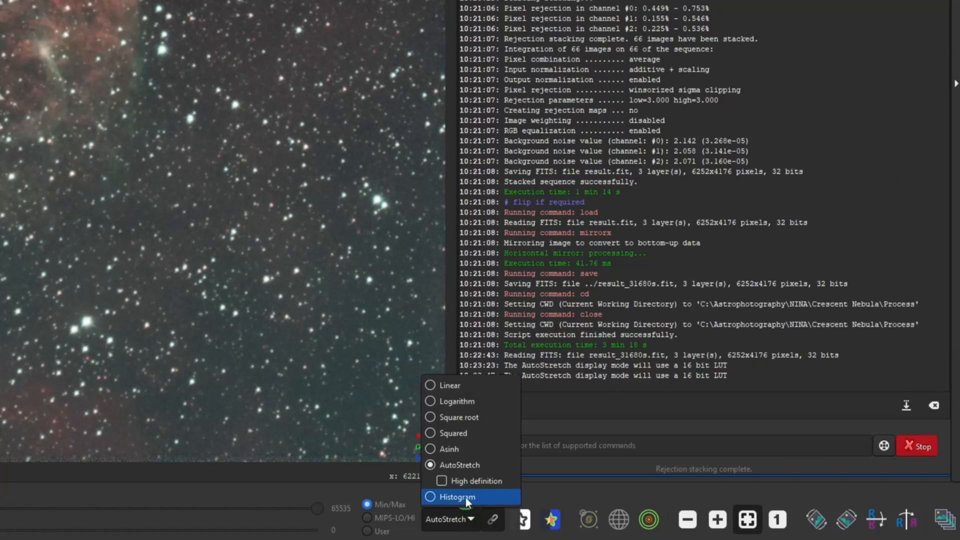
click(466, 497)
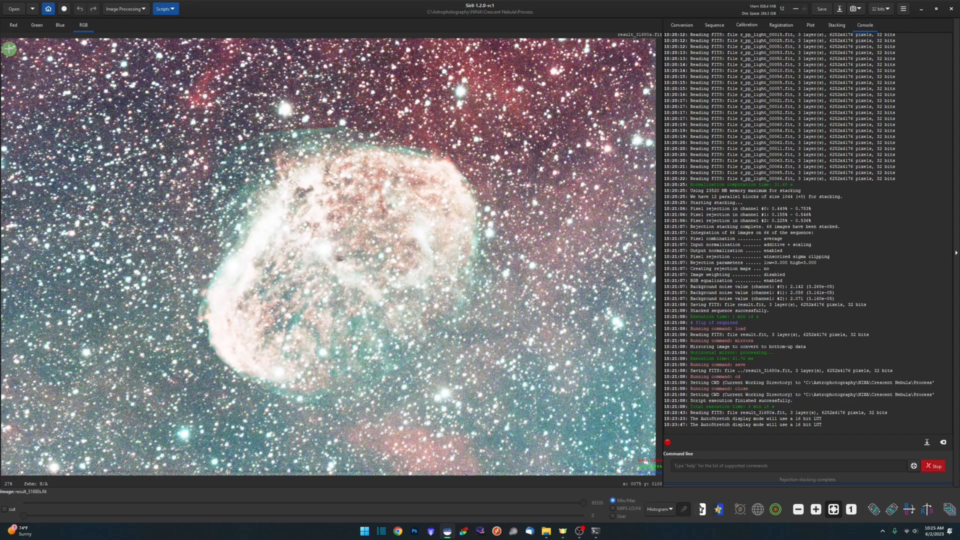
drag(9, 49, 637, 461)
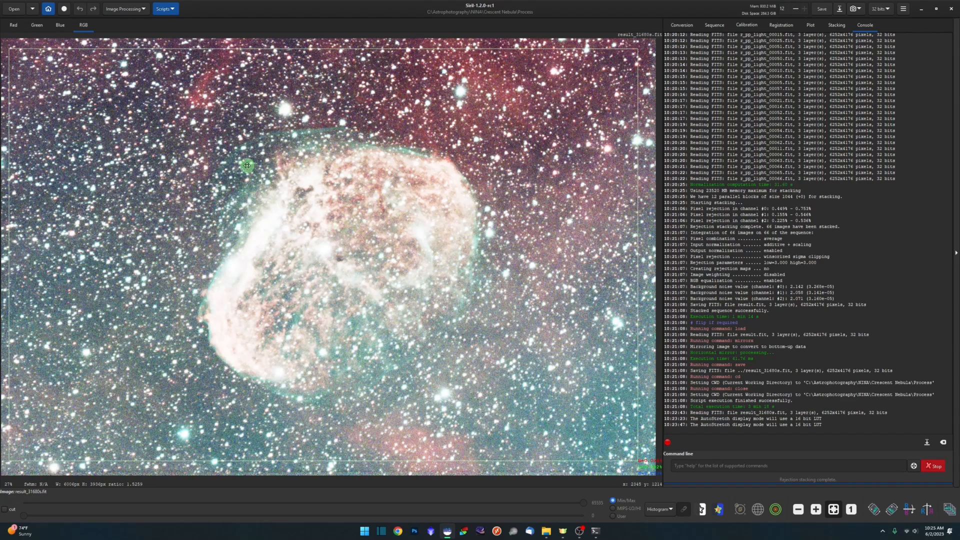
drag(325, 216, 331, 216)
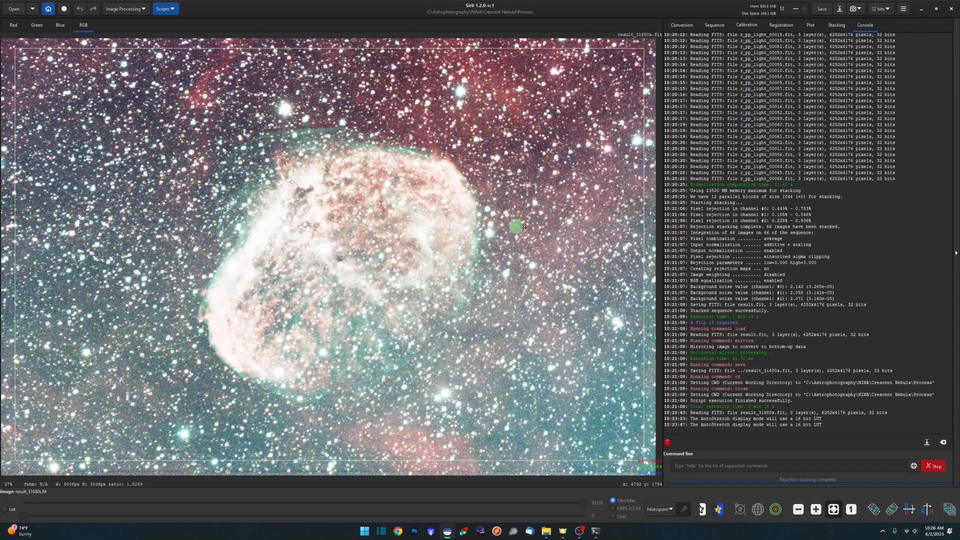
mouse_move(643, 233)
mouse_down()
mouse_move(589, 213)
mouse_move(568, 256)
mouse_move(643, 239)
mouse_up()
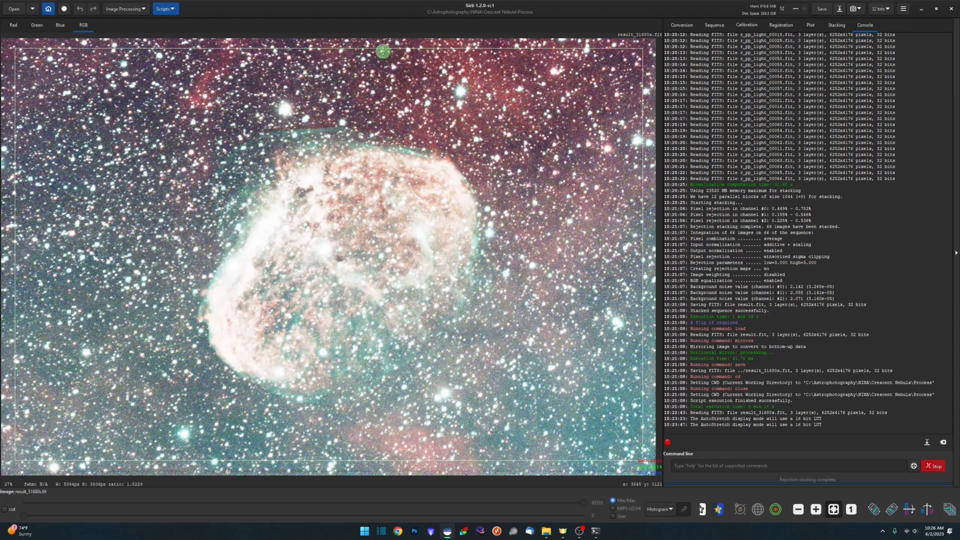
drag(382, 48, 382, 50)
right_click(497, 180)
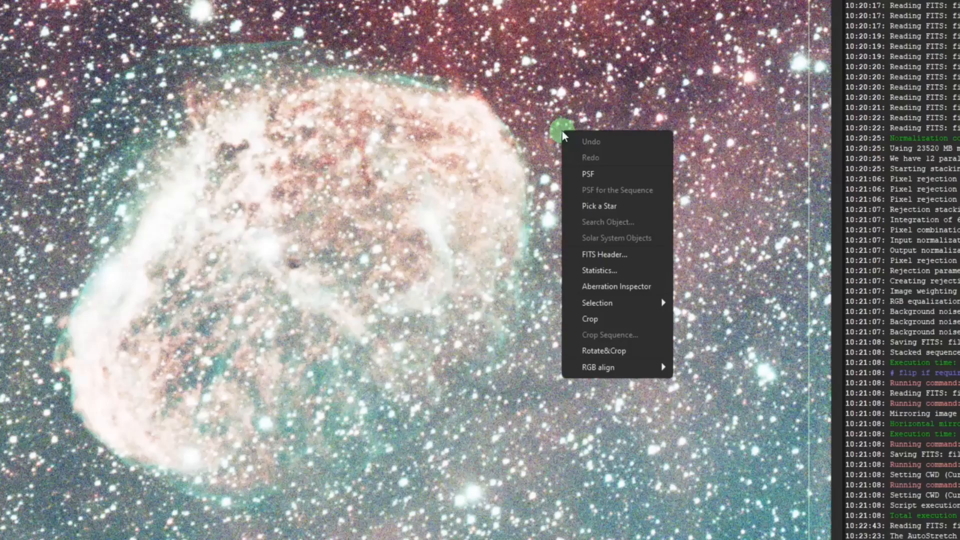
click(608, 318)
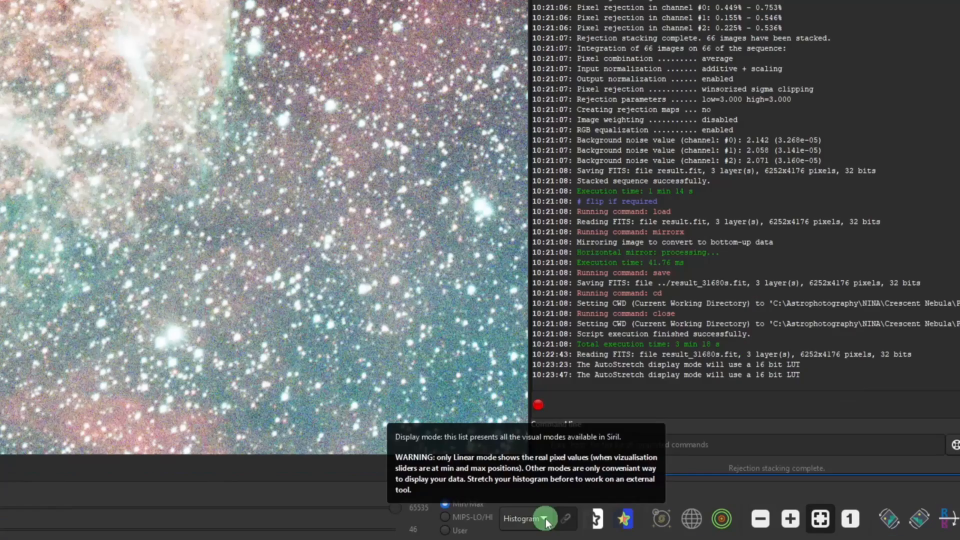
click(544, 522)
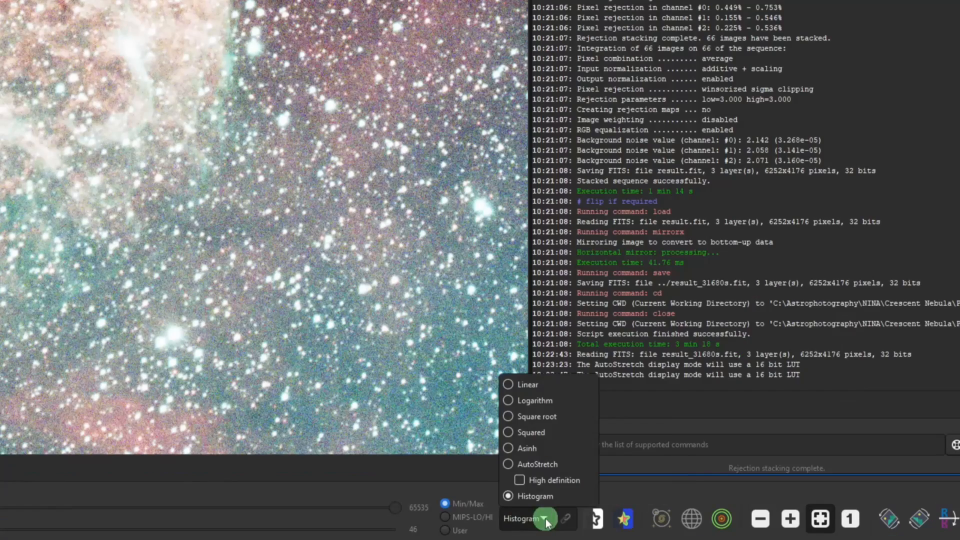
click(555, 464)
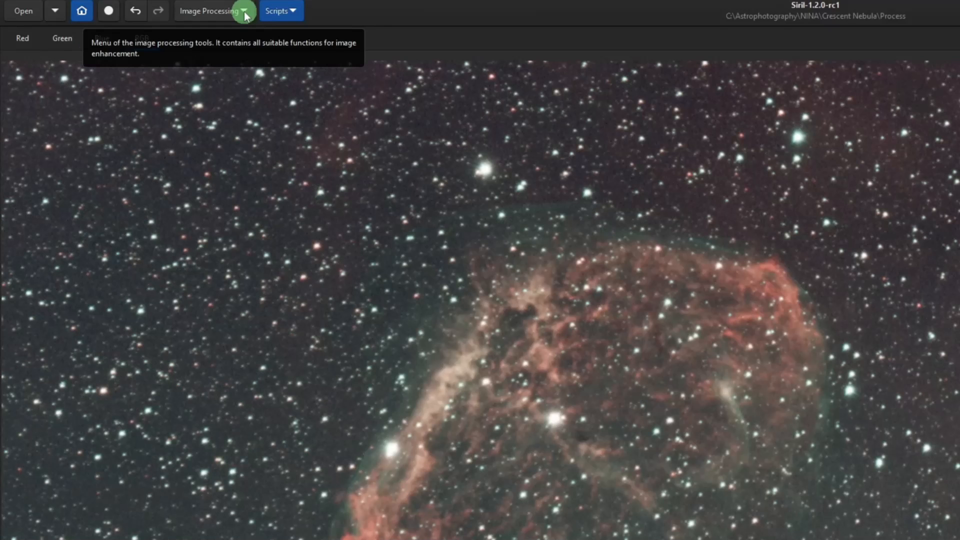
Open Background Extraction, move its dialog clear of the nebula, and generate the background sample grid
click(244, 12)
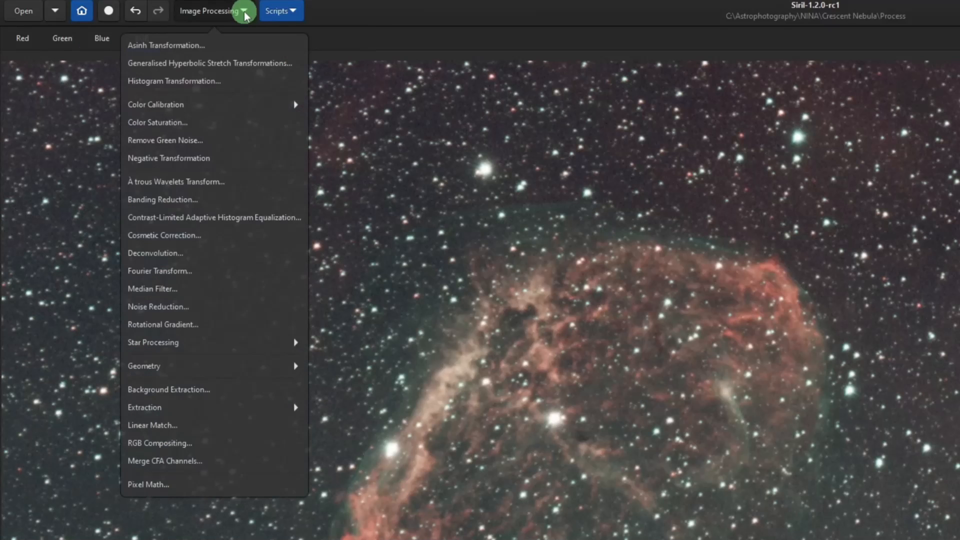
click(245, 395)
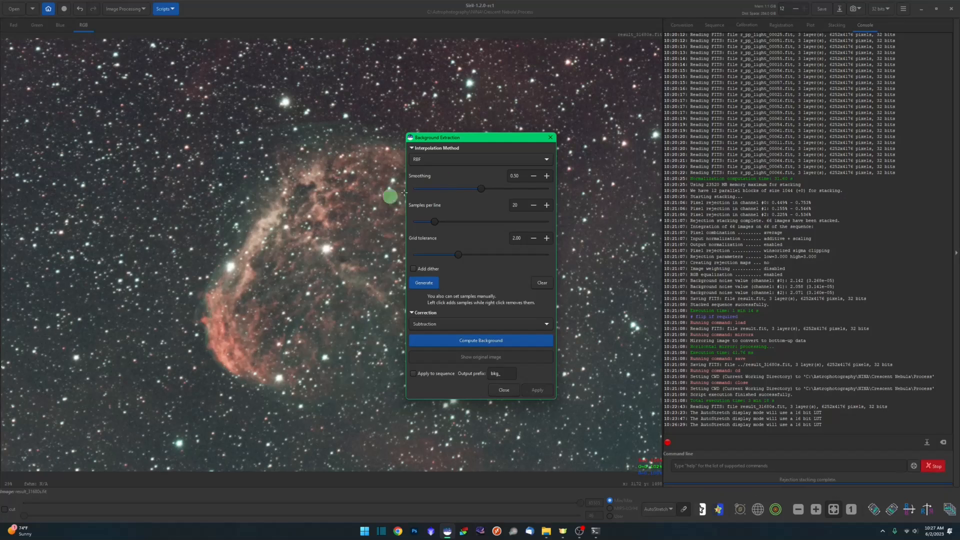
drag(463, 140, 731, 92)
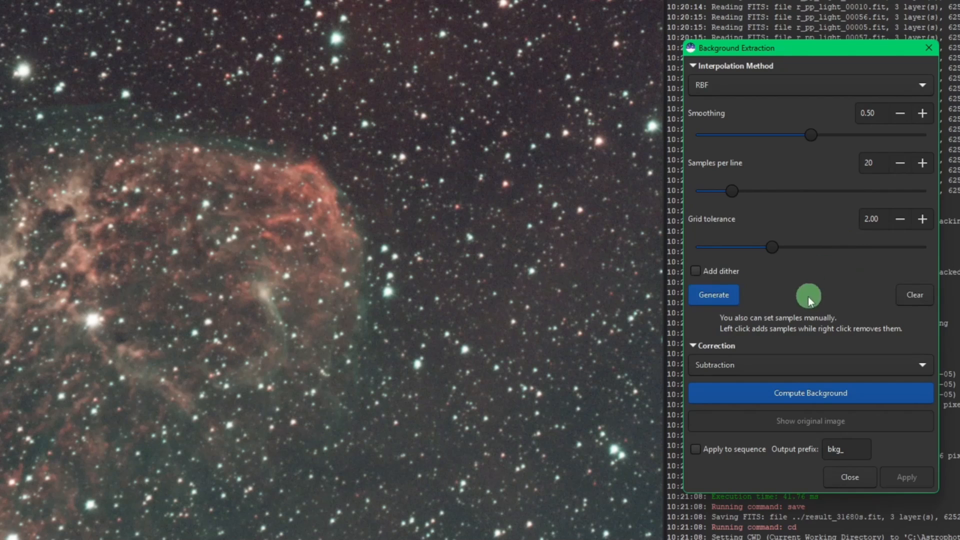
click(722, 301)
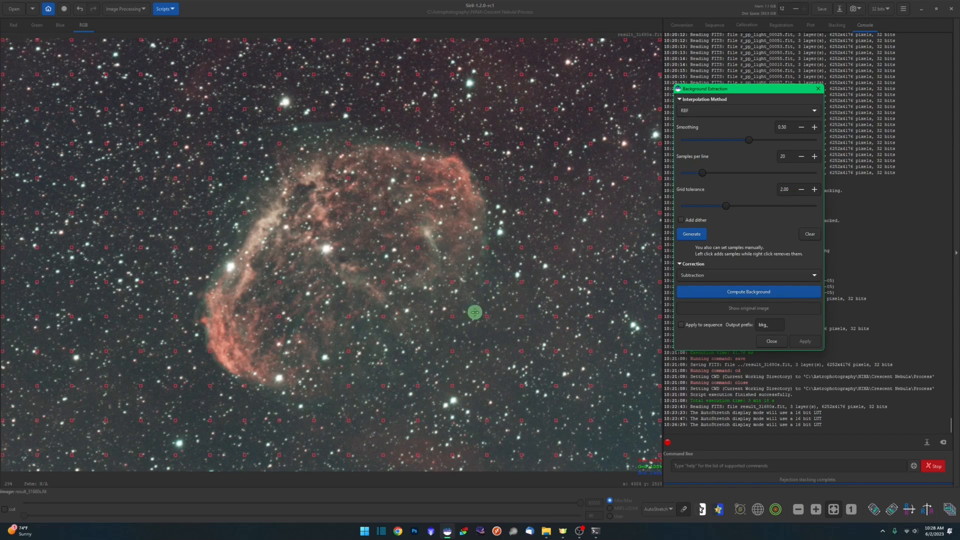
Set the background extraction's grid tolerance to 0.50, and raise it to 5.00
double_click(783, 189)
double_click(786, 189)
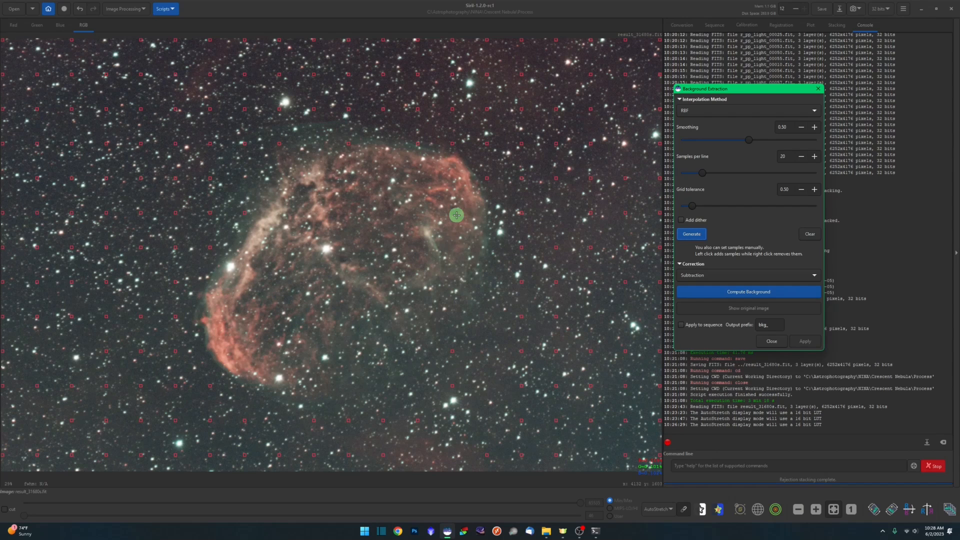
drag(692, 205, 793, 206)
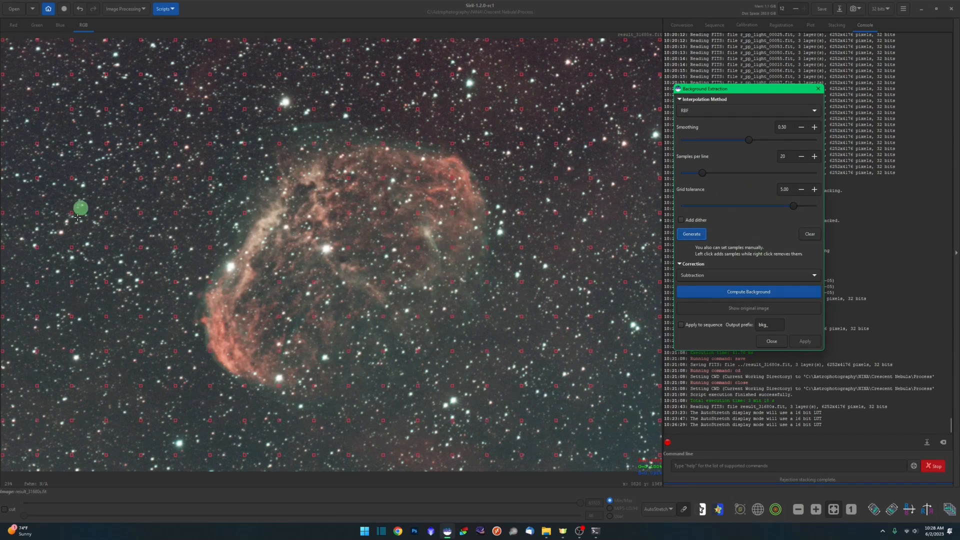
Set the grid tolerance to 2.00, and remove the background samples inside the nebula and along its left and upper edges
drag(792, 207, 729, 210)
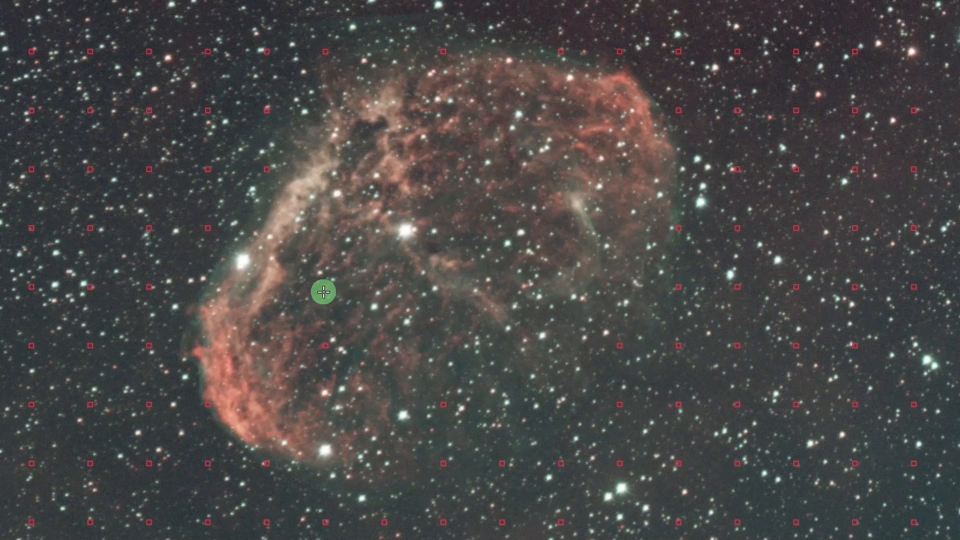
right_click(324, 345)
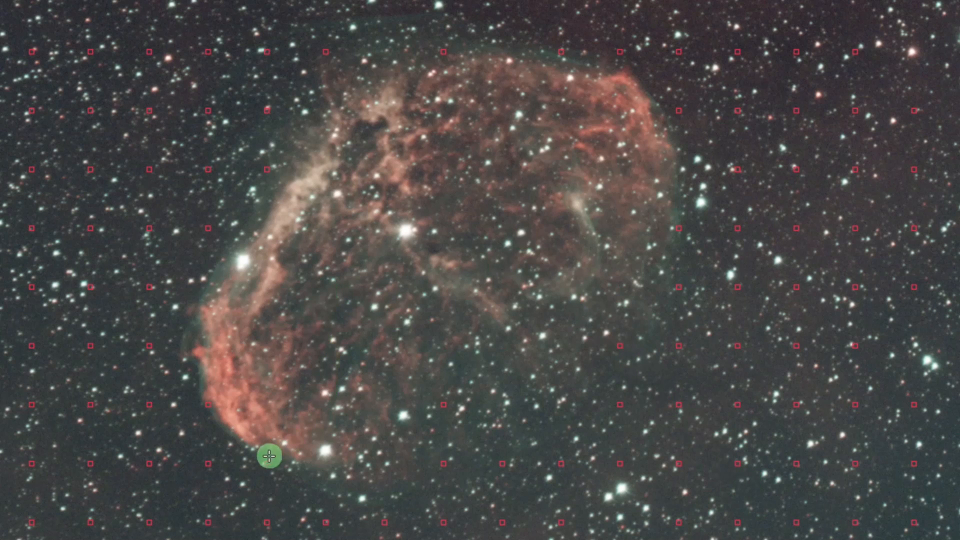
right_click(208, 404)
right_click(268, 168)
right_click(268, 111)
right_click(327, 52)
right_click(443, 52)
right_click(560, 51)
right_click(618, 53)
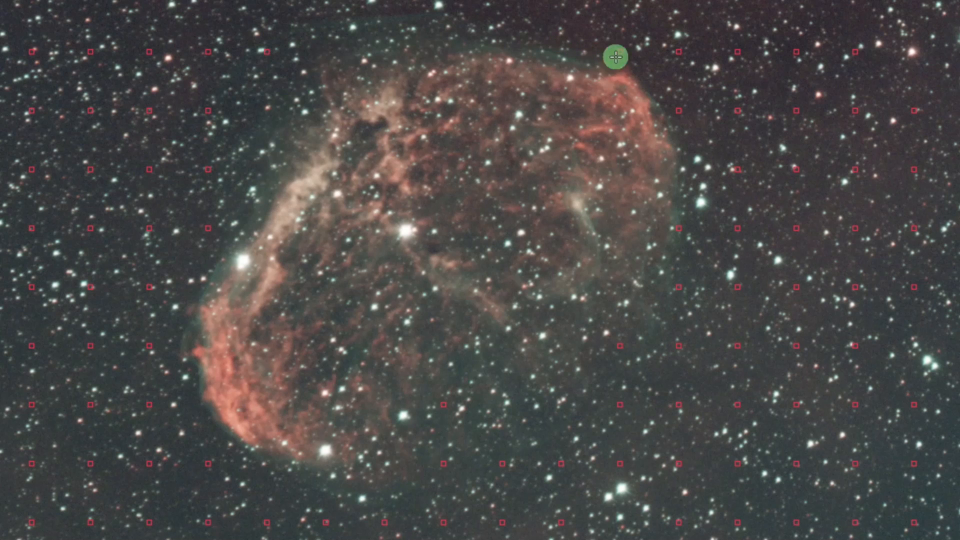
Remove the background samples along the nebula's right edge, and shift the one at its lower right onto nearby clear sky
right_click(678, 51)
right_click(679, 110)
right_click(678, 228)
right_click(678, 286)
right_click(678, 345)
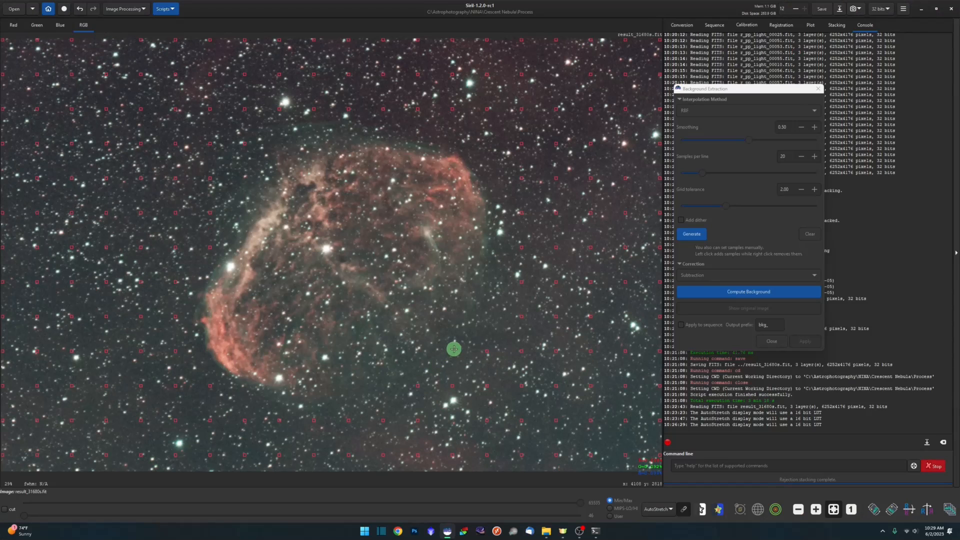
right_click(487, 350)
click(479, 334)
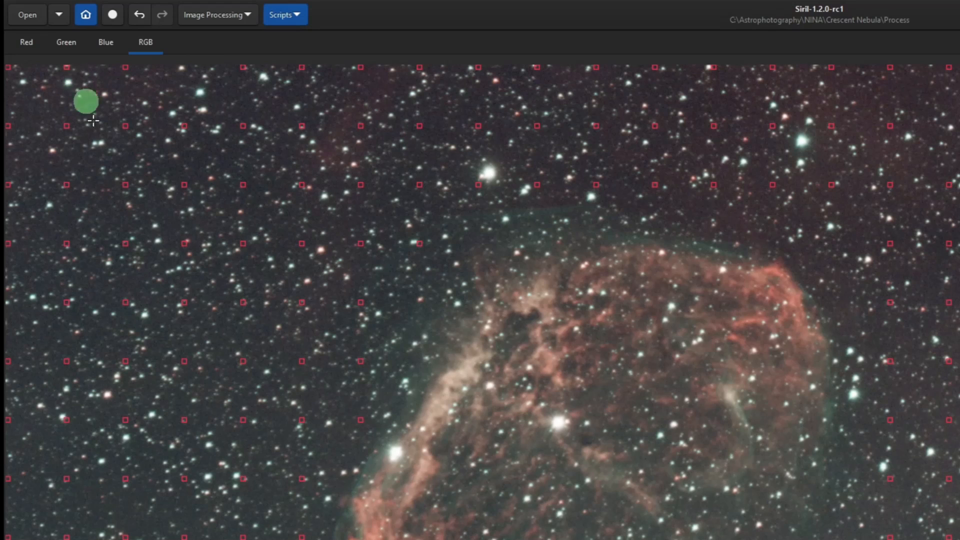
Try a background sample on the bright star above the nebula, remove it, and shift two upper-left samples slightly off their grid positions
click(489, 173)
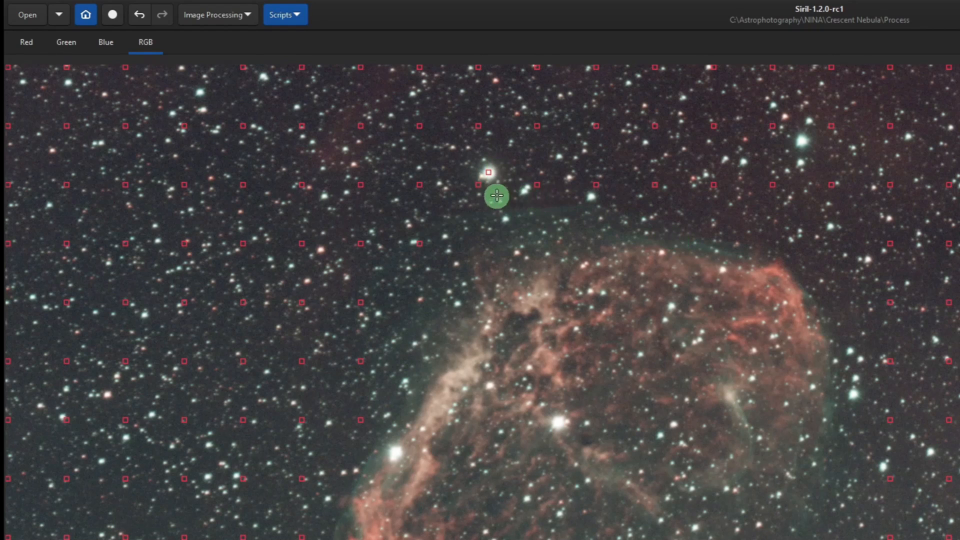
right_click(488, 171)
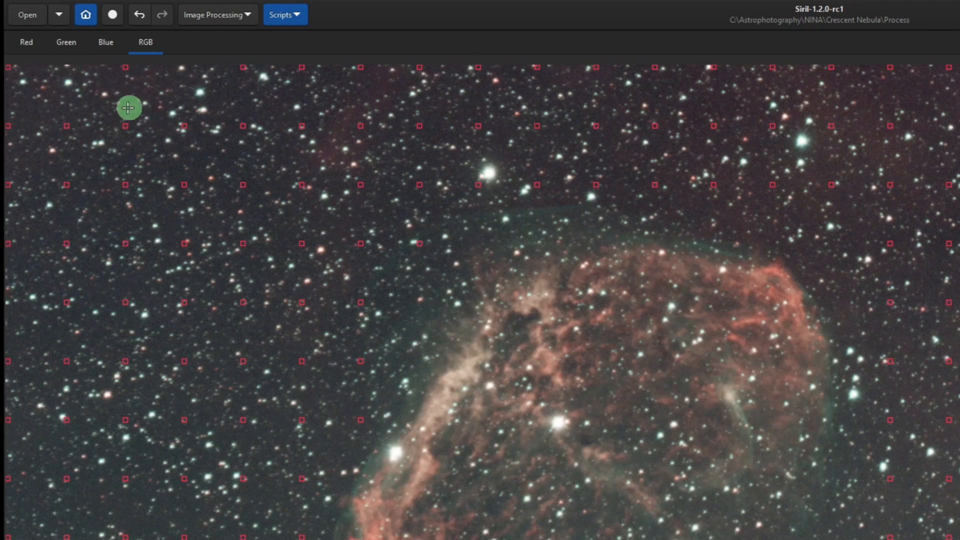
click(63, 74)
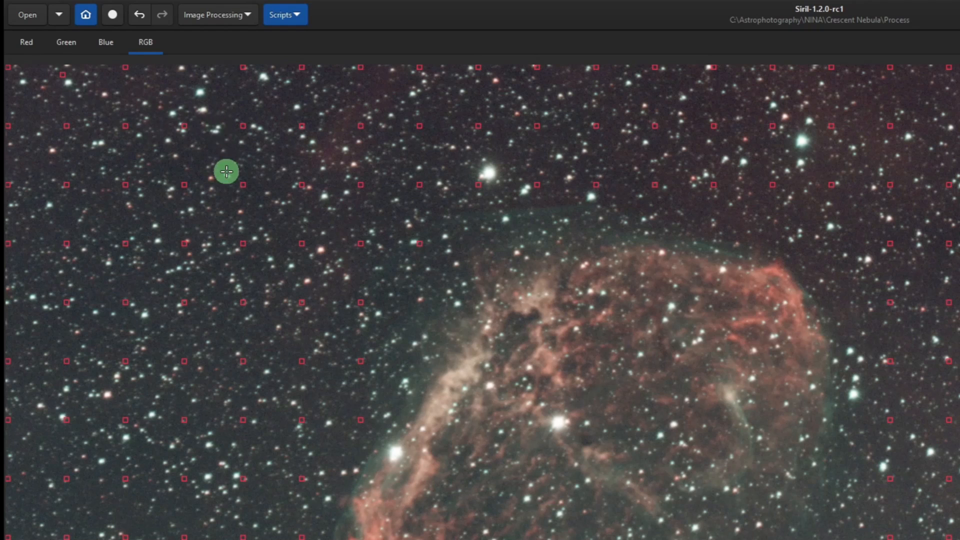
right_click(184, 126)
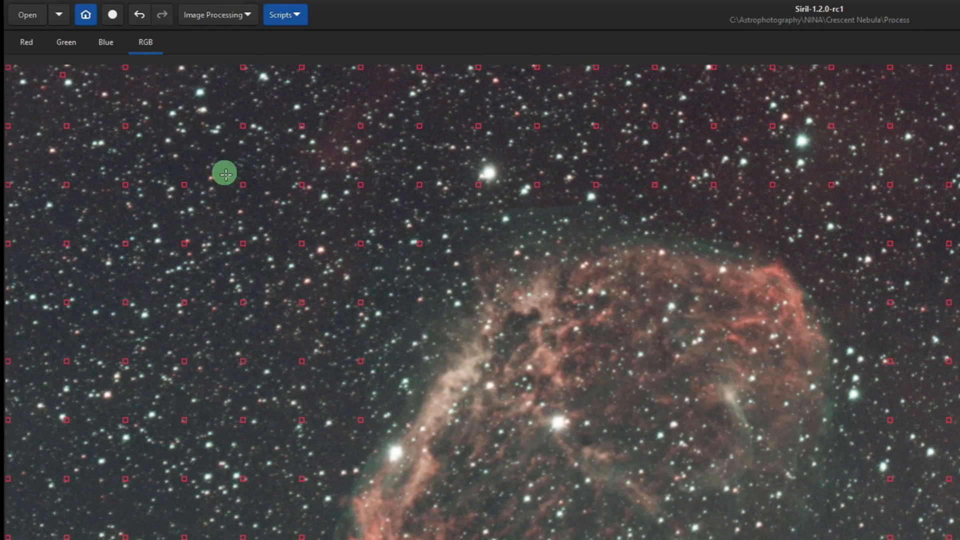
click(168, 128)
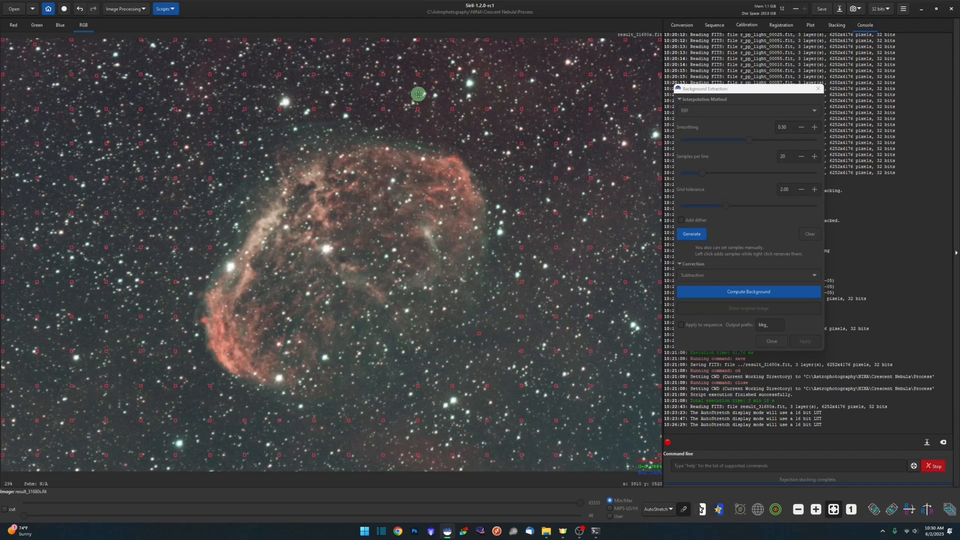
Shift one background sample above and one below the nebula slightly aside, and compute and apply the RBF background with Subtraction correction
right_click(349, 74)
click(354, 75)
right_click(279, 419)
click(275, 420)
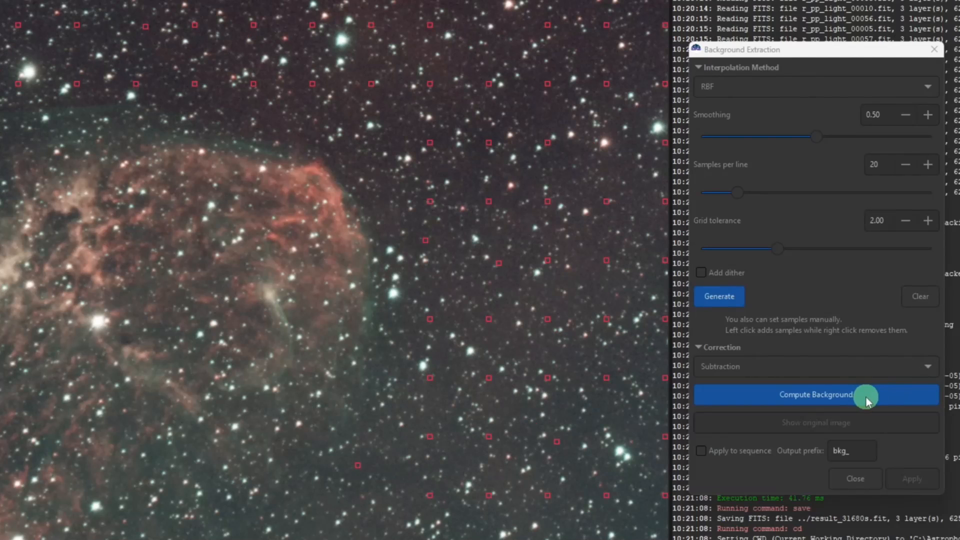
click(866, 397)
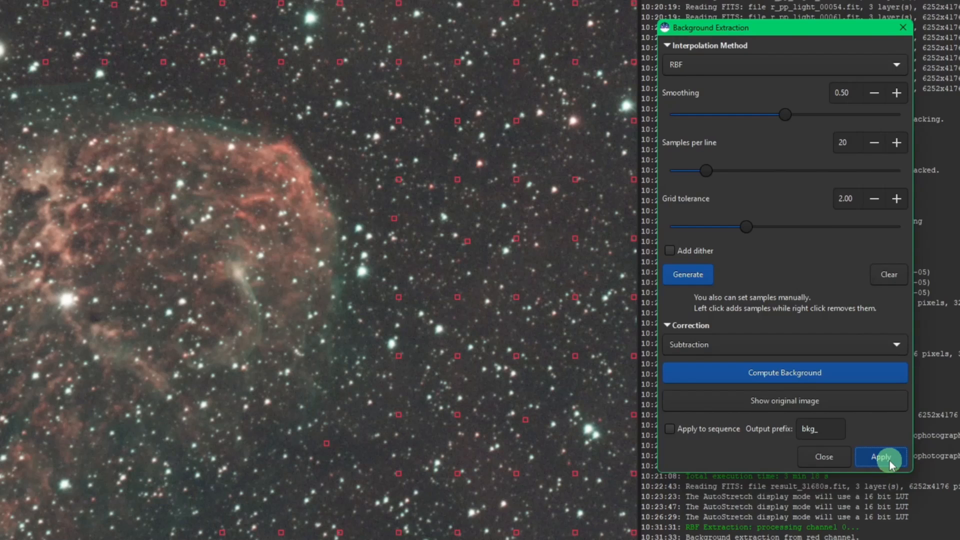
click(806, 342)
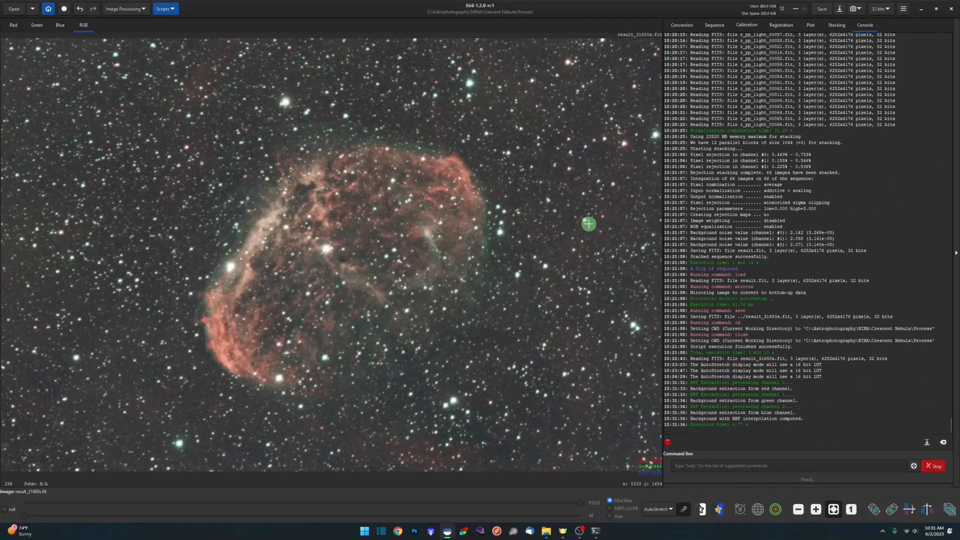
Reopen Background Extraction, check the blue and green channels for banding, enable Add dither, and dismiss the dialog without applying
click(142, 9)
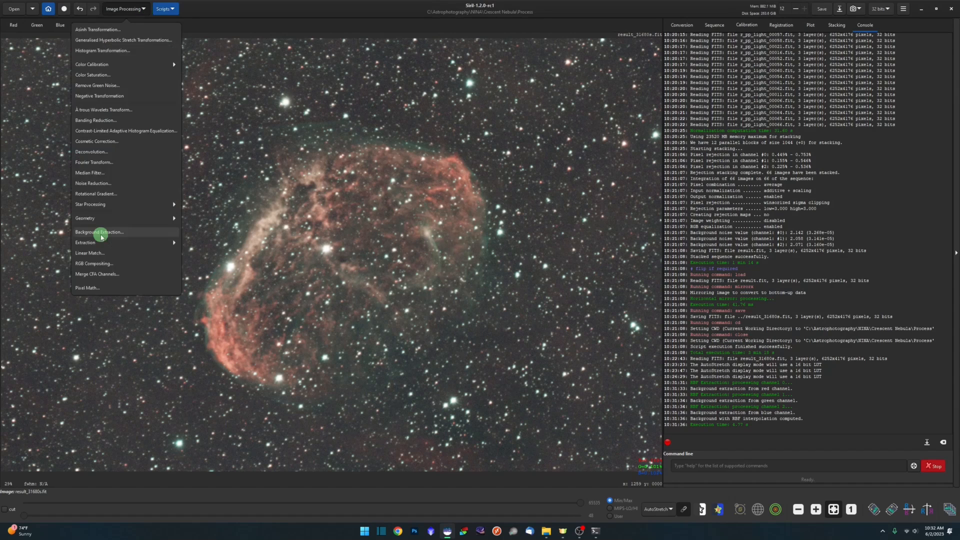
click(100, 233)
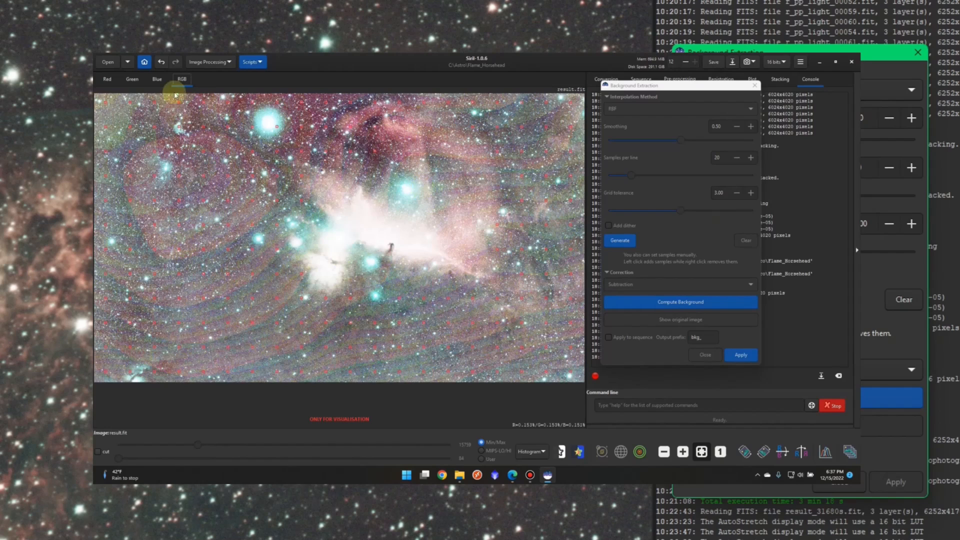
click(157, 80)
click(134, 81)
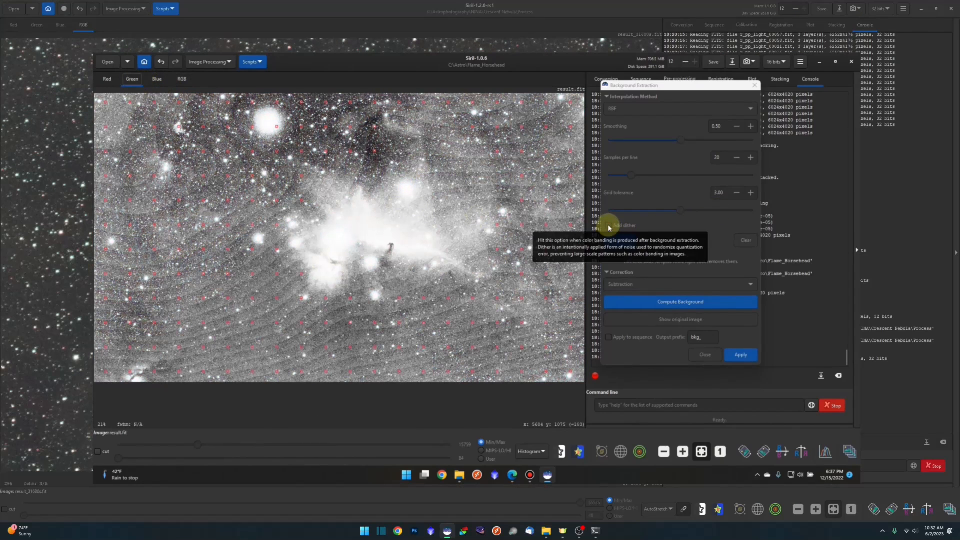
click(681, 219)
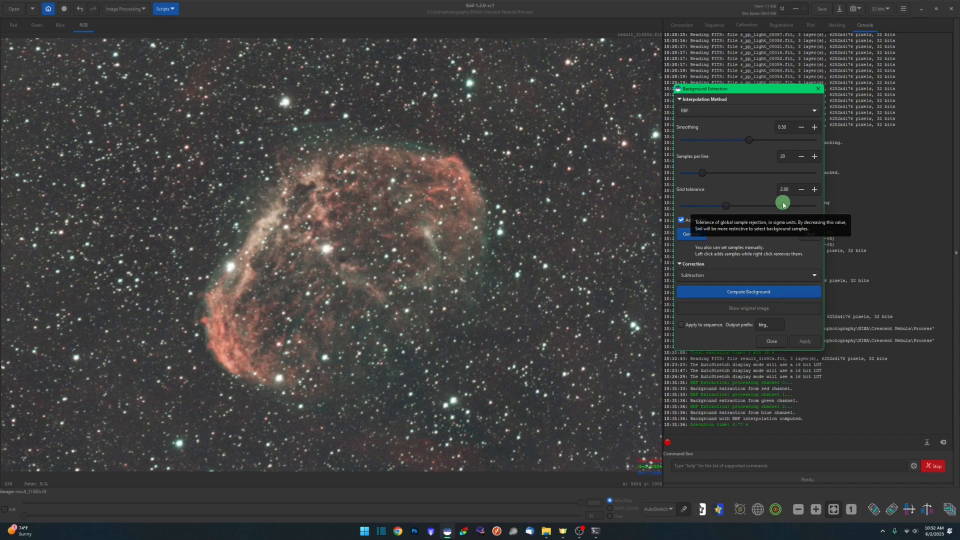
key(Escape)
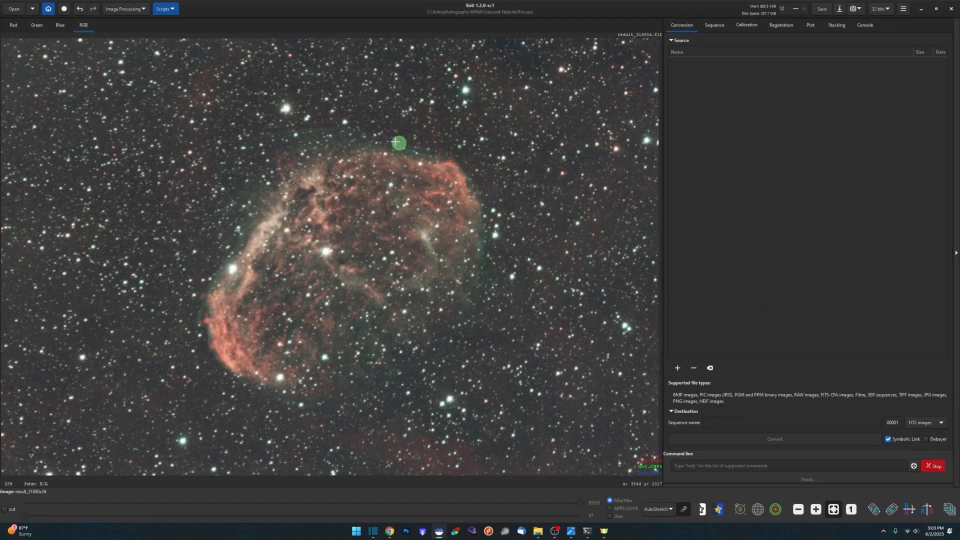
Open Photometric Color Calibration, move its dialog off the nebula, and look up ngc6888 on the SIMBAD server
click(137, 9)
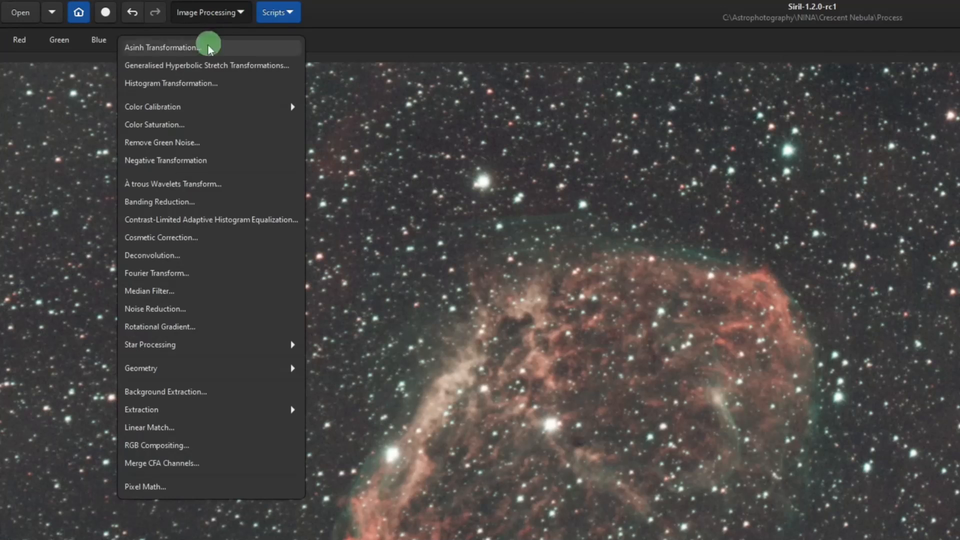
click(204, 110)
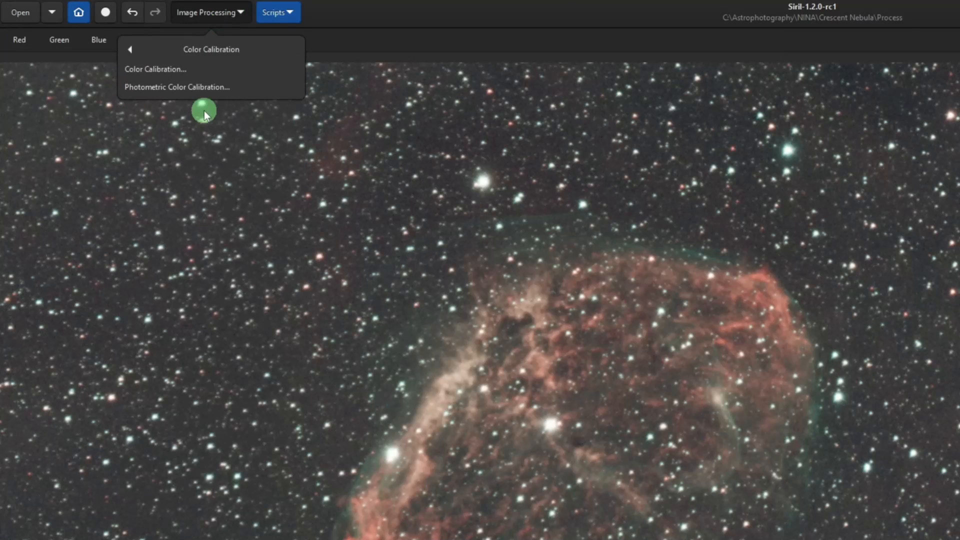
click(280, 92)
drag(474, 140, 576, 109)
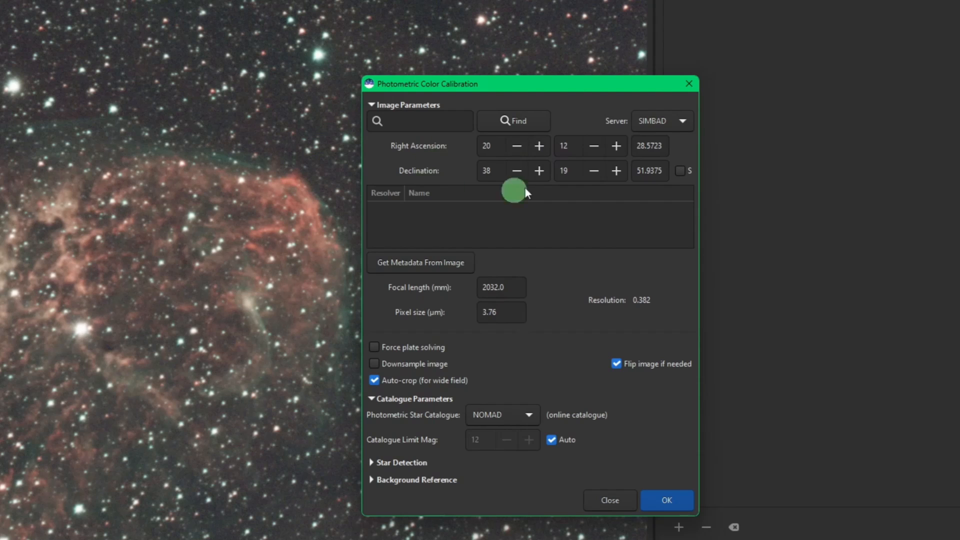
mouse_move(565, 226)
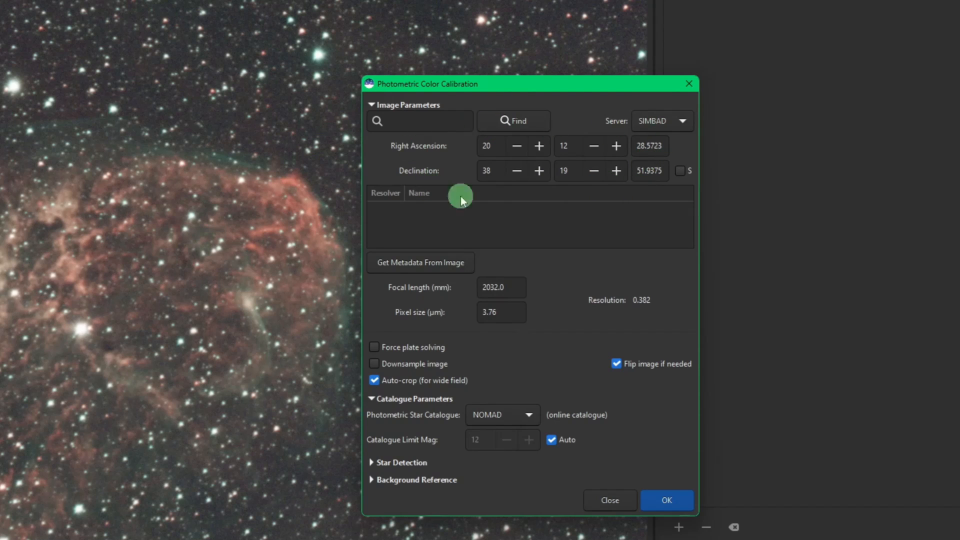
mouse_move(591, 215)
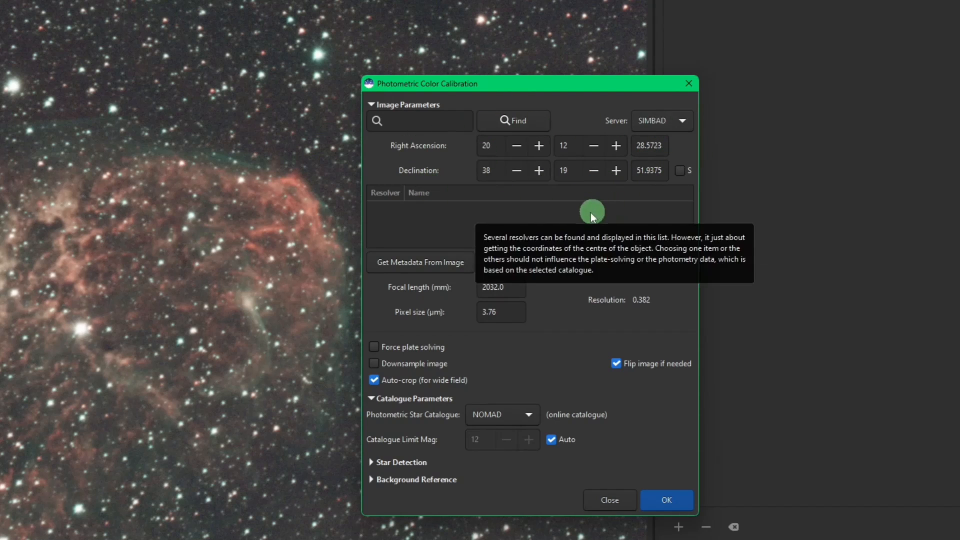
click(410, 120)
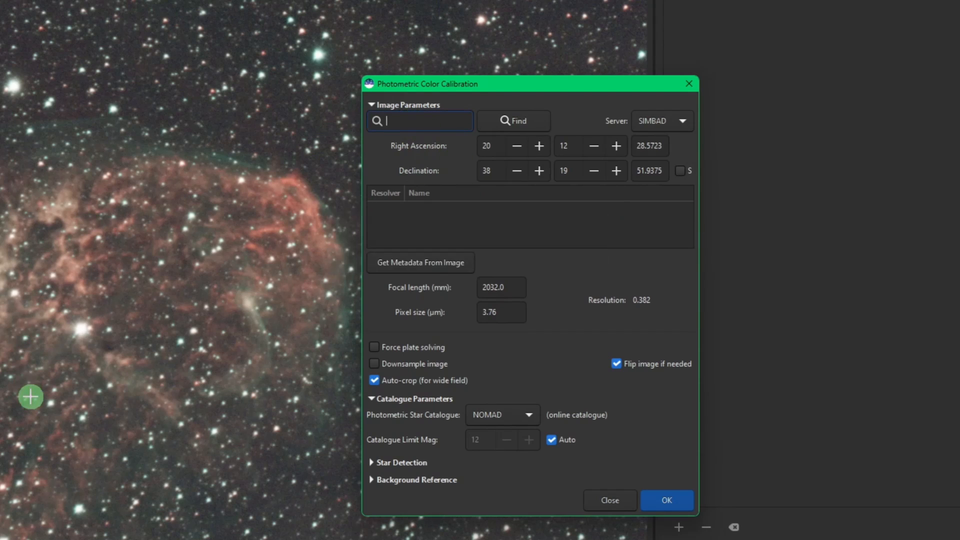
text(ngc6888)
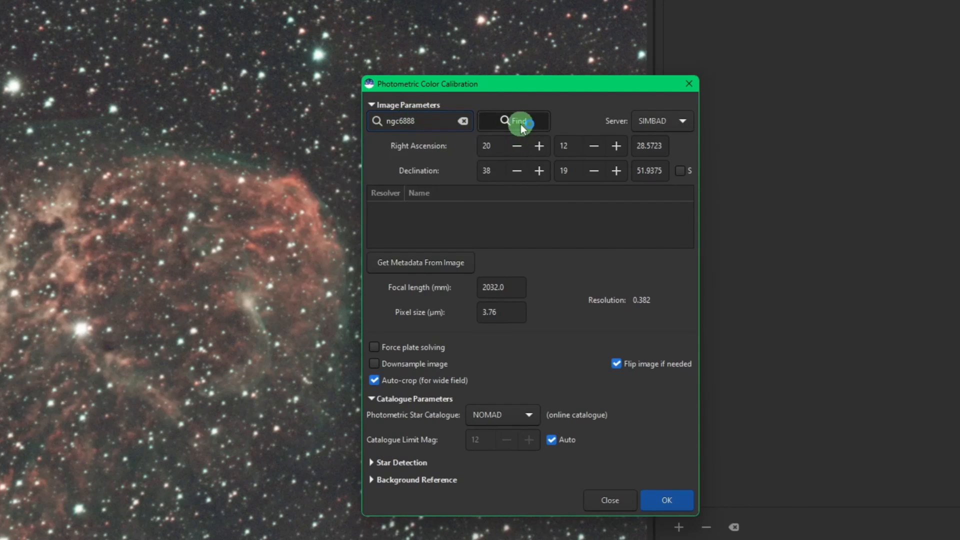
click(521, 126)
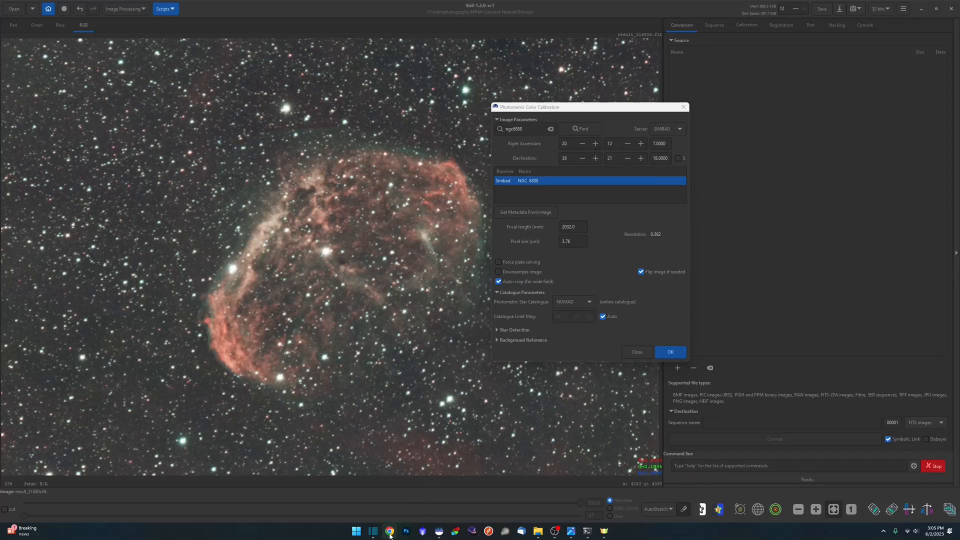
Switch to Chrome, search the web for "canon m50 pixel size", and highlight the pixel size in the specifications
click(390, 531)
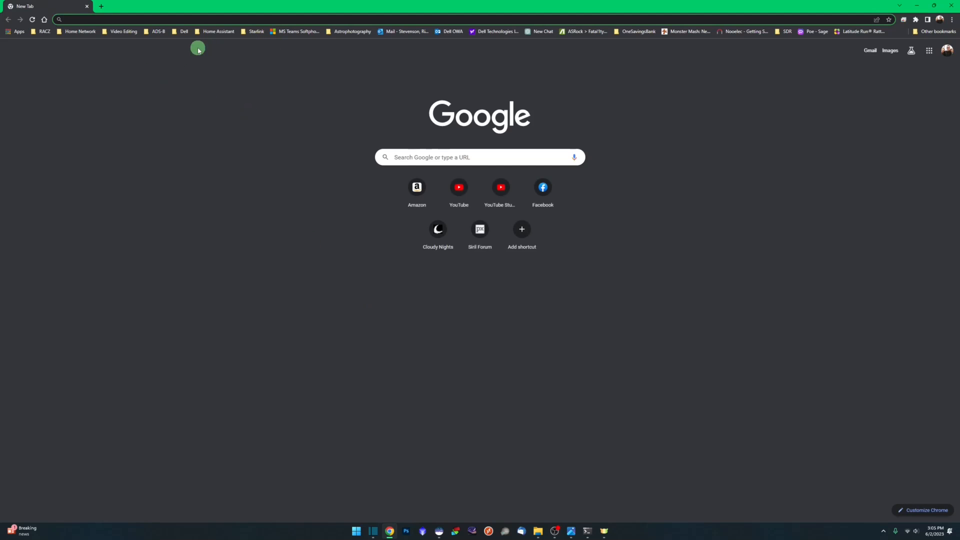
text(canon)
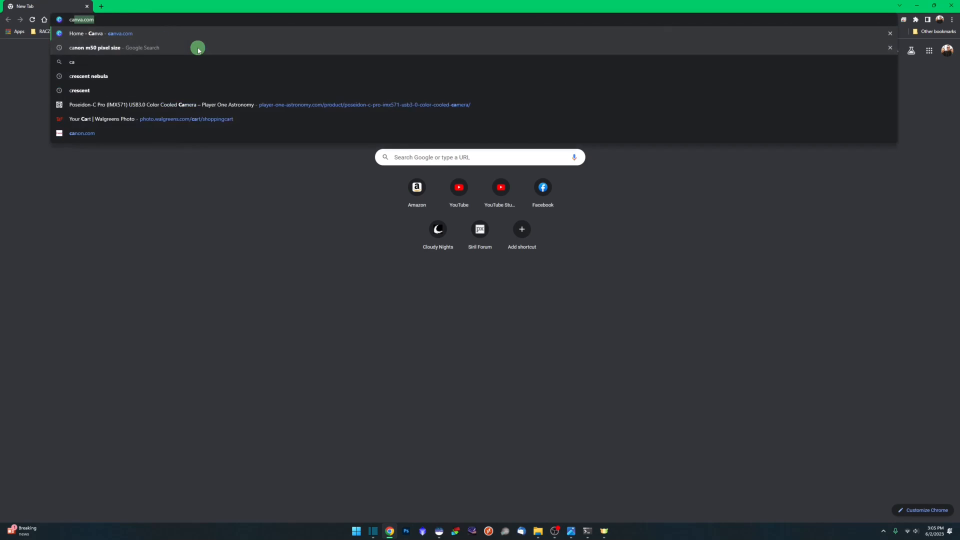
text( m50 p)
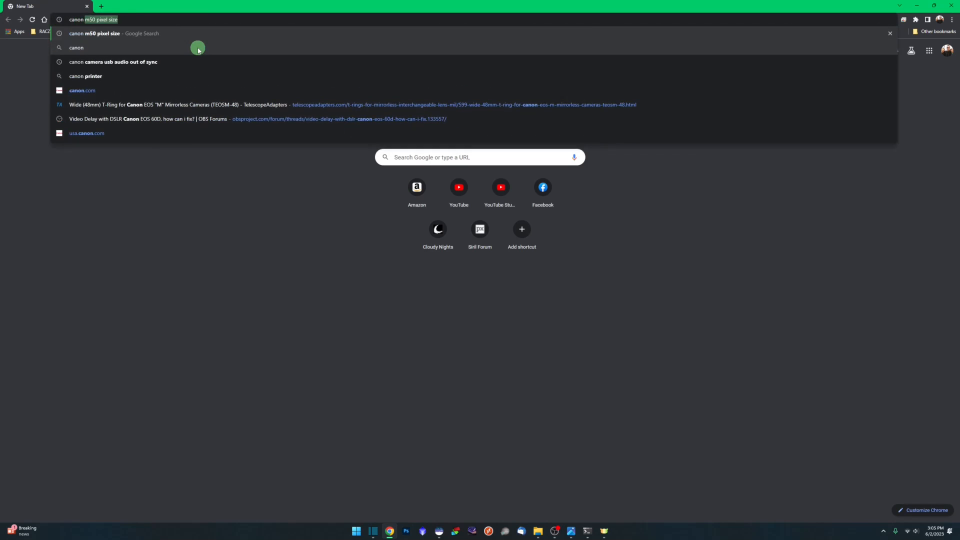
text(ixel)
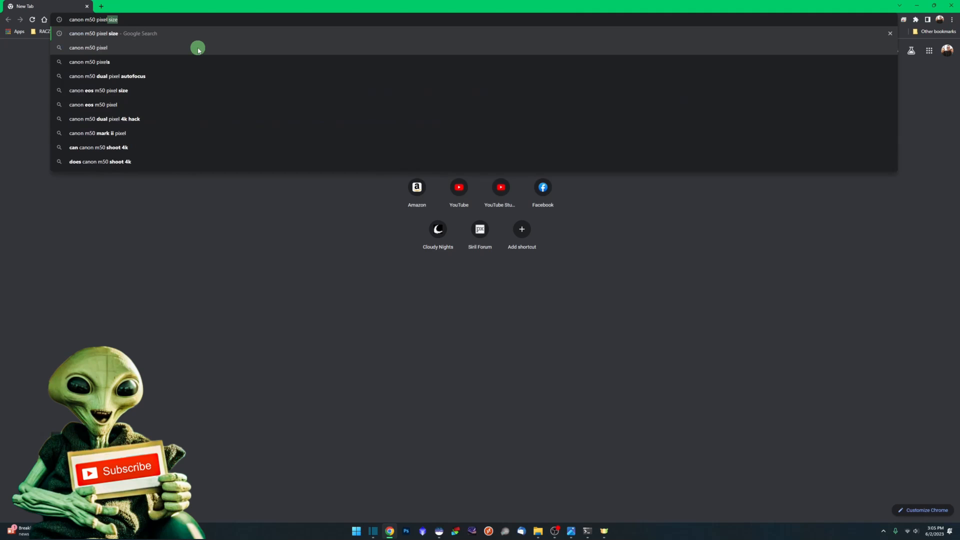
key(Return)
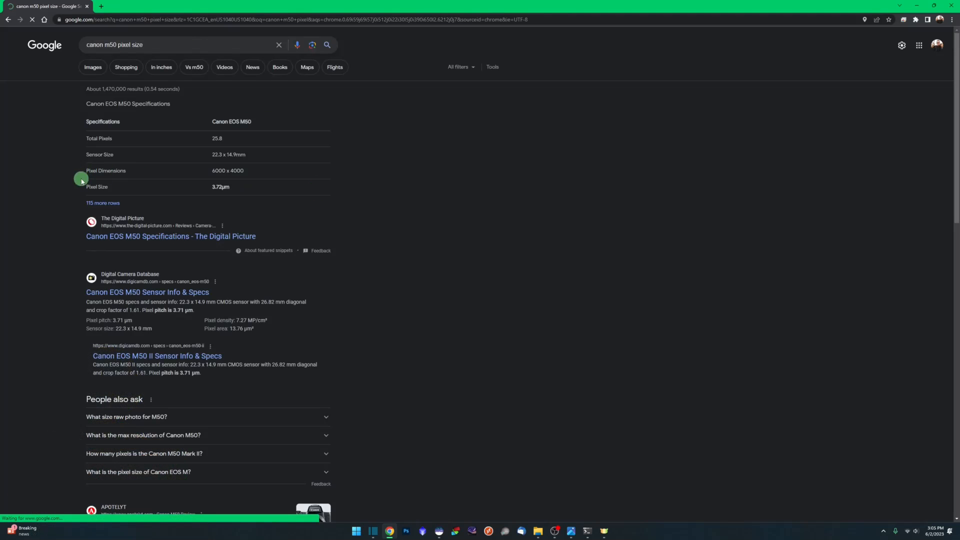
double_click(221, 187)
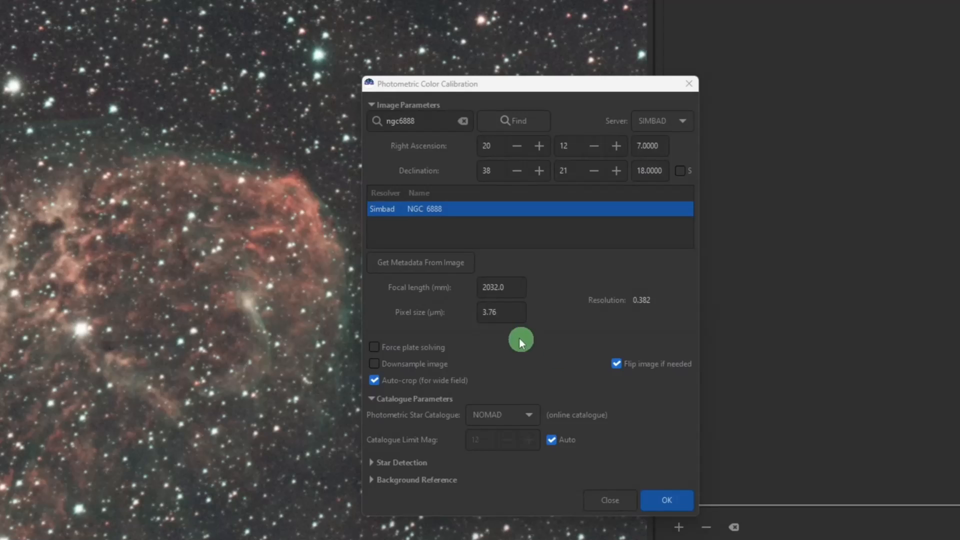
Return to Siril, run the photometric color calibration for NGC 6888 with the NOMAD catalogue, and close its dialog
click(498, 311)
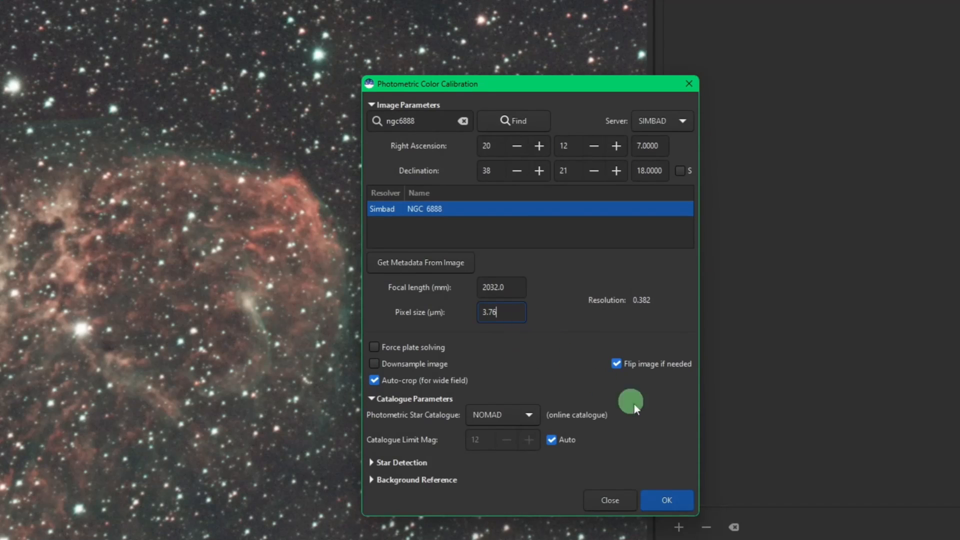
click(669, 500)
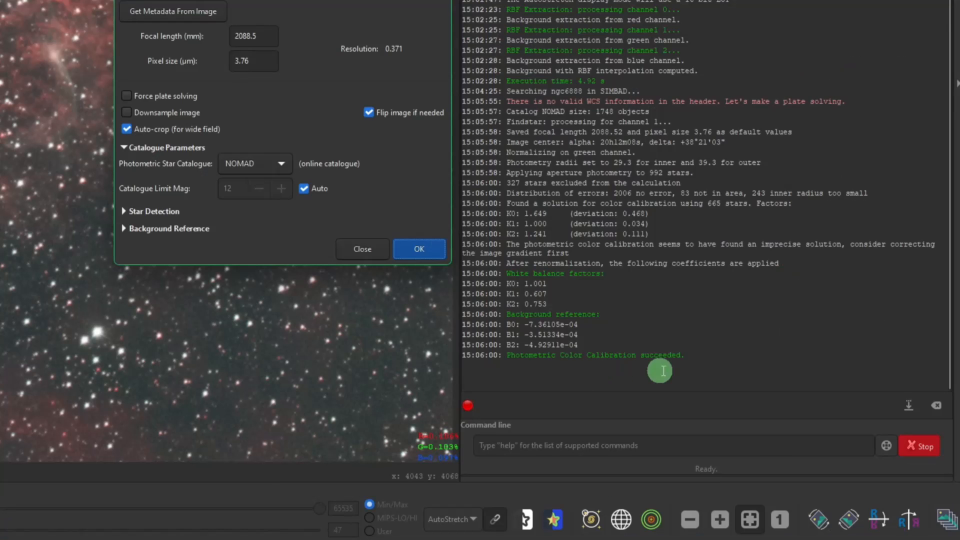
click(356, 248)
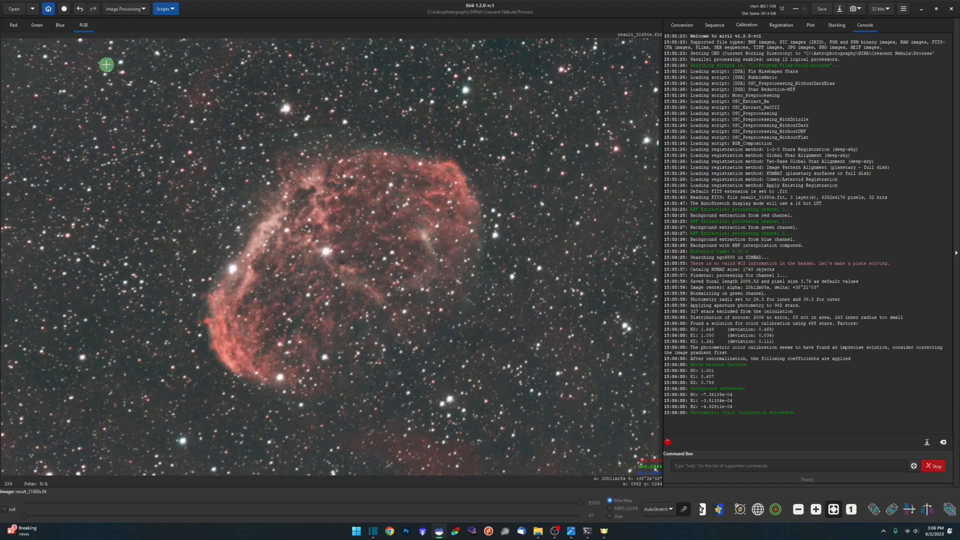
Undo and redo the photometric color calibration to compare the nebula's colors
click(82, 9)
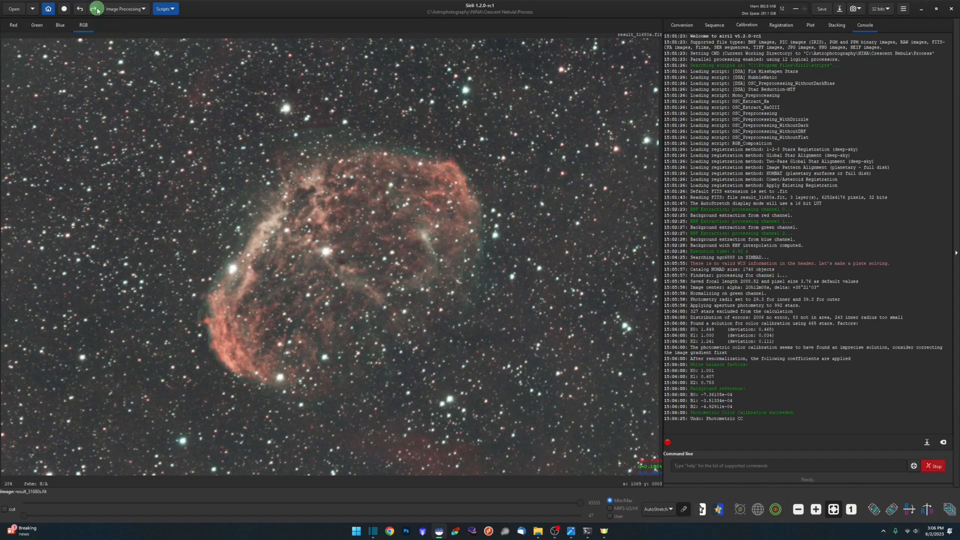
click(93, 8)
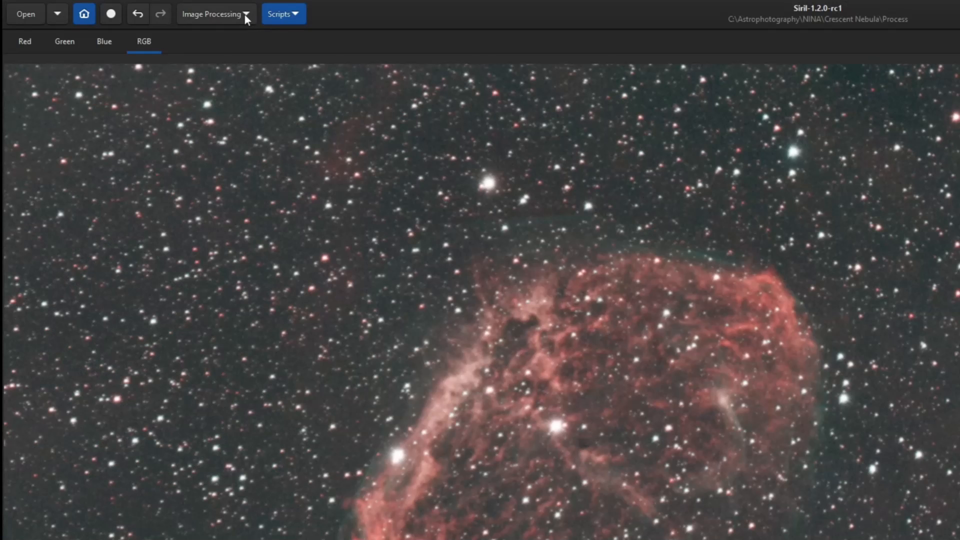
Remove green noise from the image with the Average Neutral protection method and Preserve lightness enabled, and close the dialog
click(142, 8)
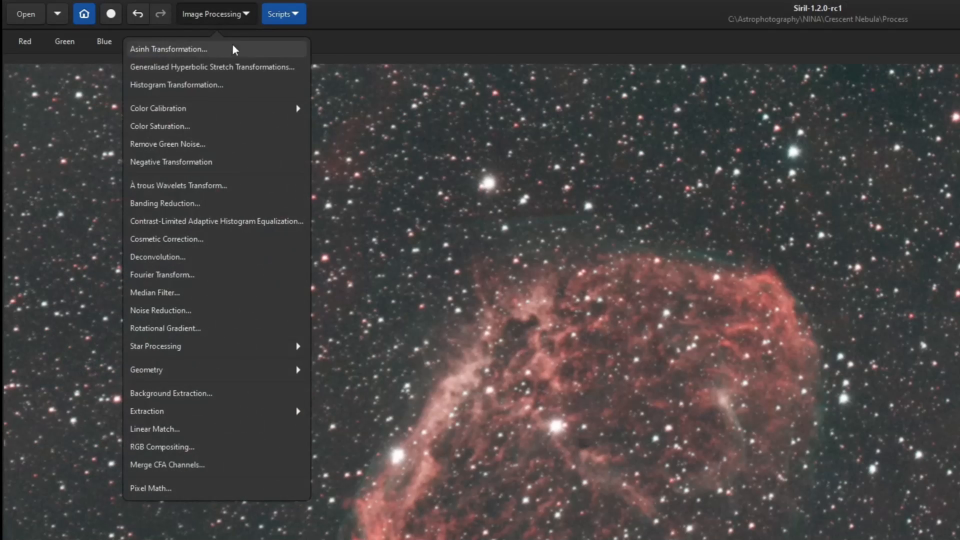
click(211, 143)
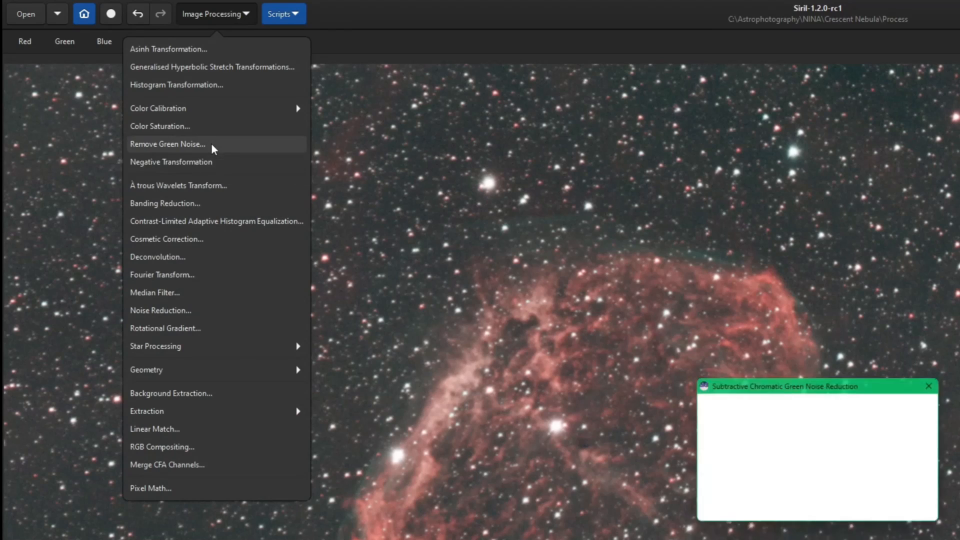
click(537, 301)
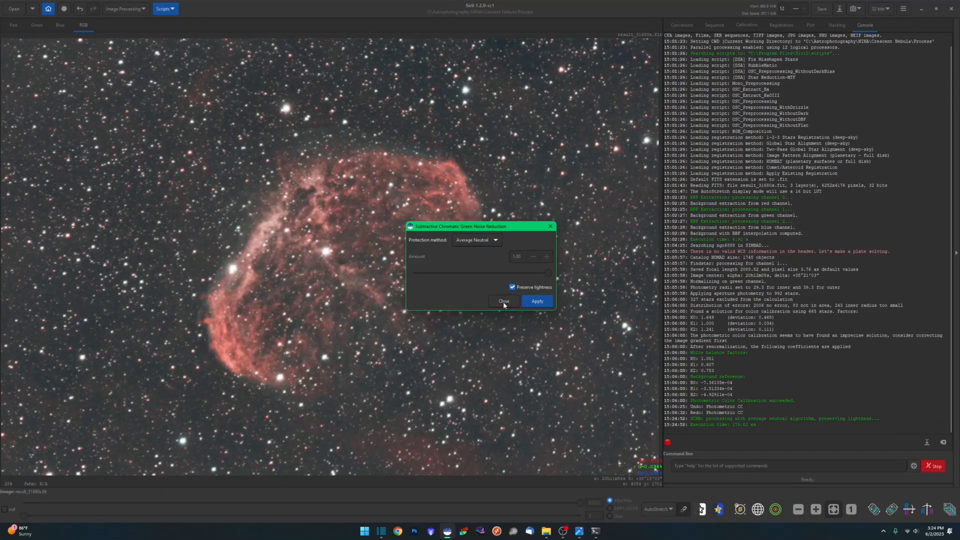
click(503, 301)
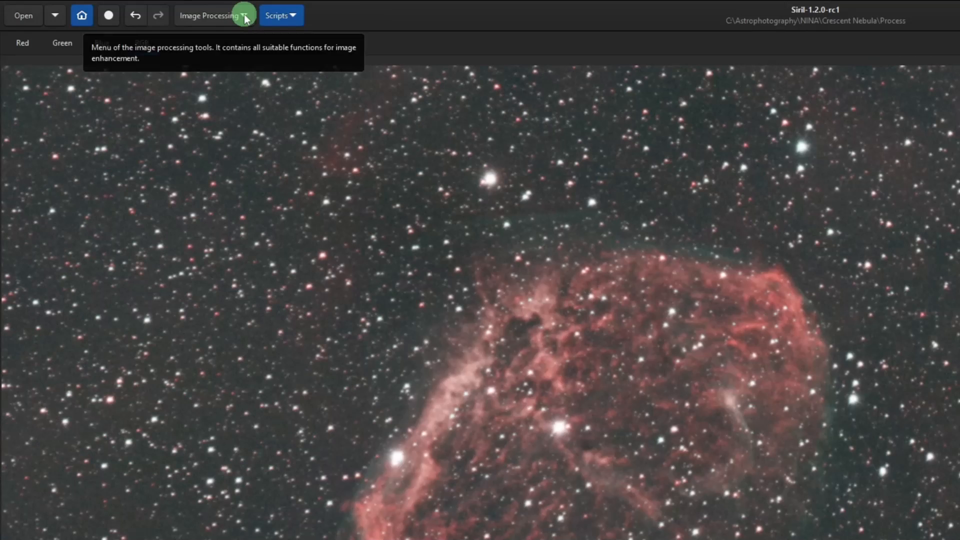
Open StarNet Star Removal from the star processing tools and move its dialog
click(144, 9)
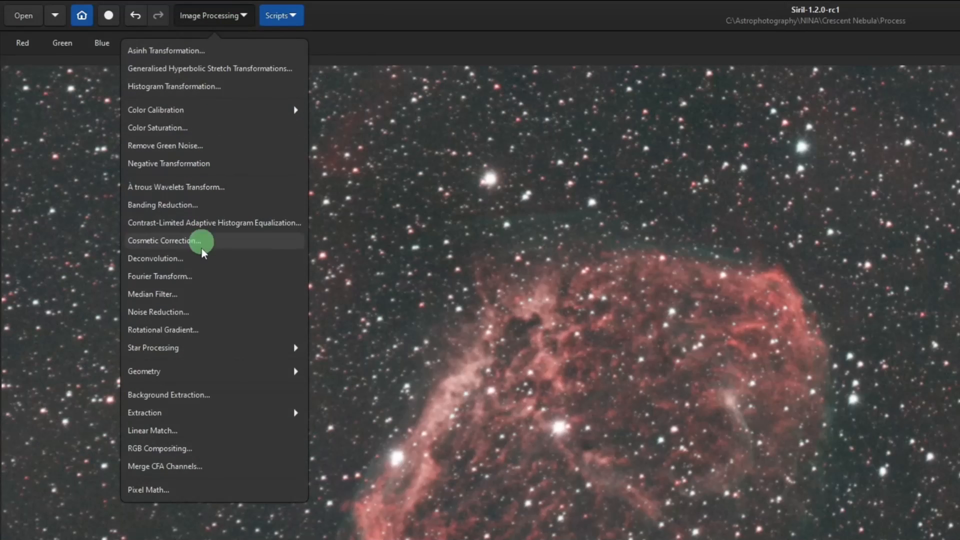
click(202, 352)
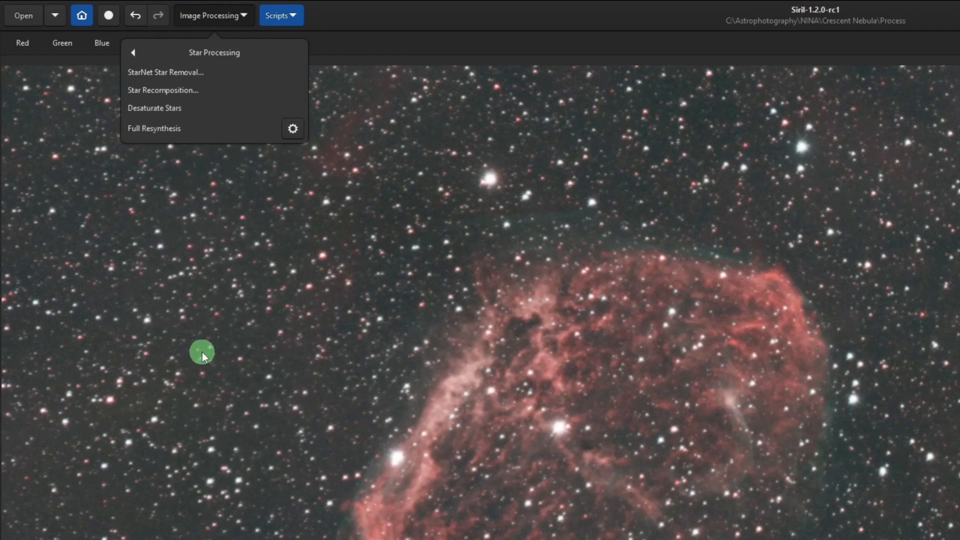
click(236, 73)
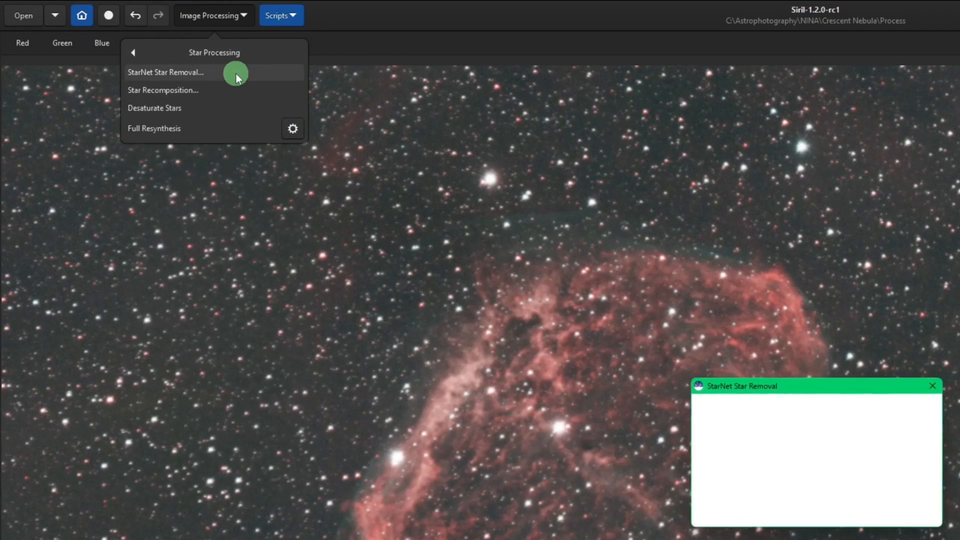
drag(786, 382, 761, 316)
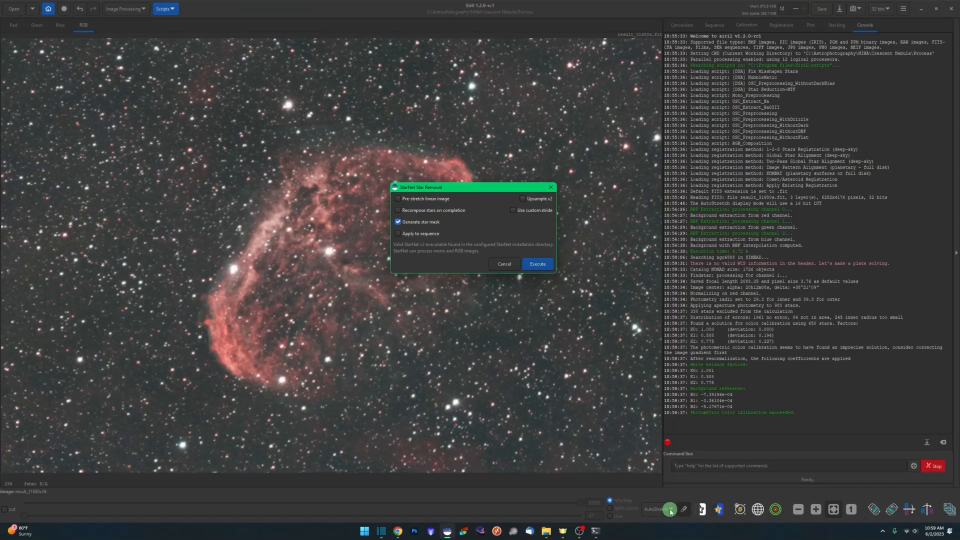
Switch the display mode to Linear to examine the unstretched image, and return it to AutoStretch
click(665, 509)
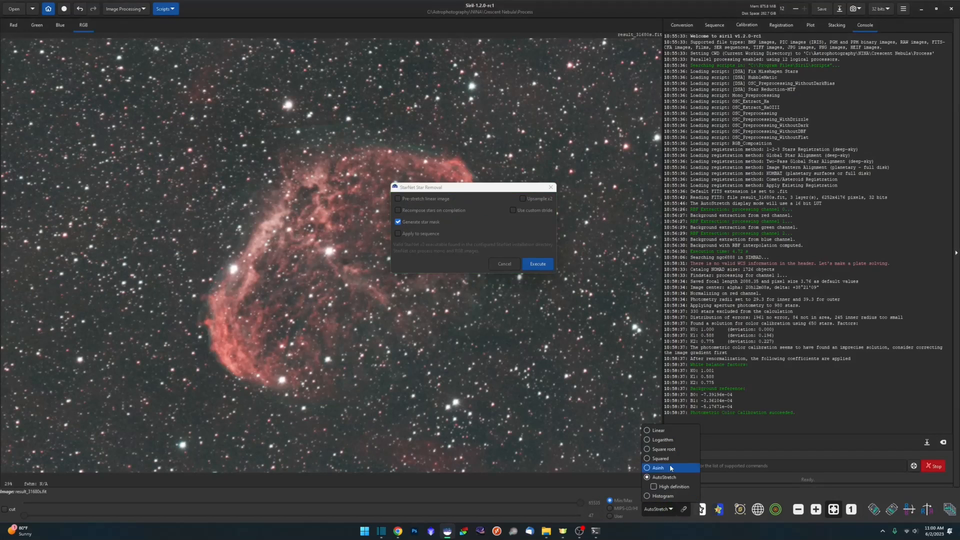
click(658, 431)
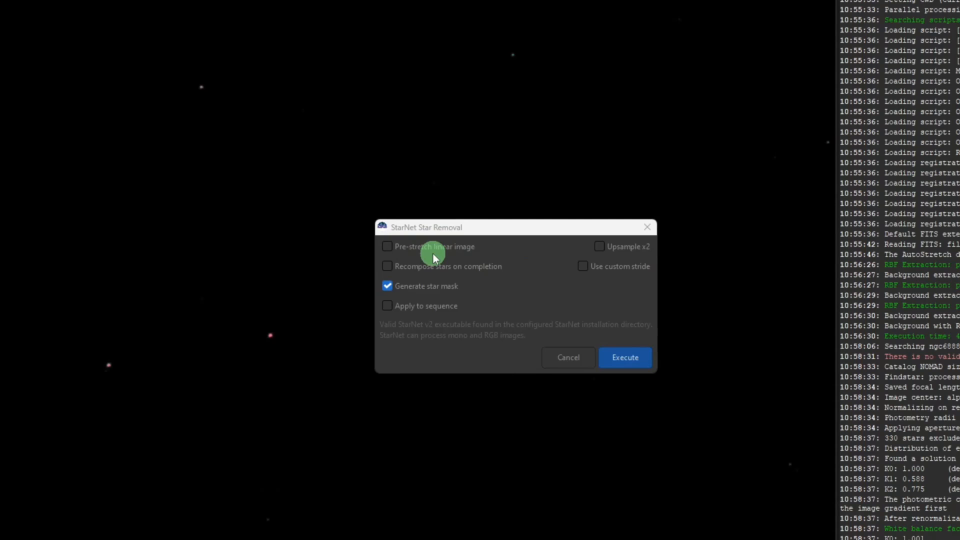
click(665, 509)
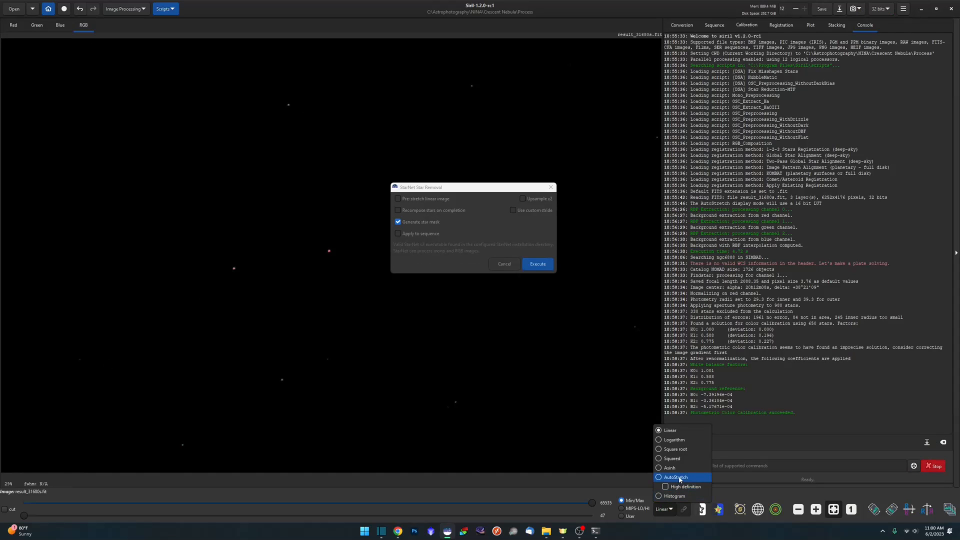
click(673, 478)
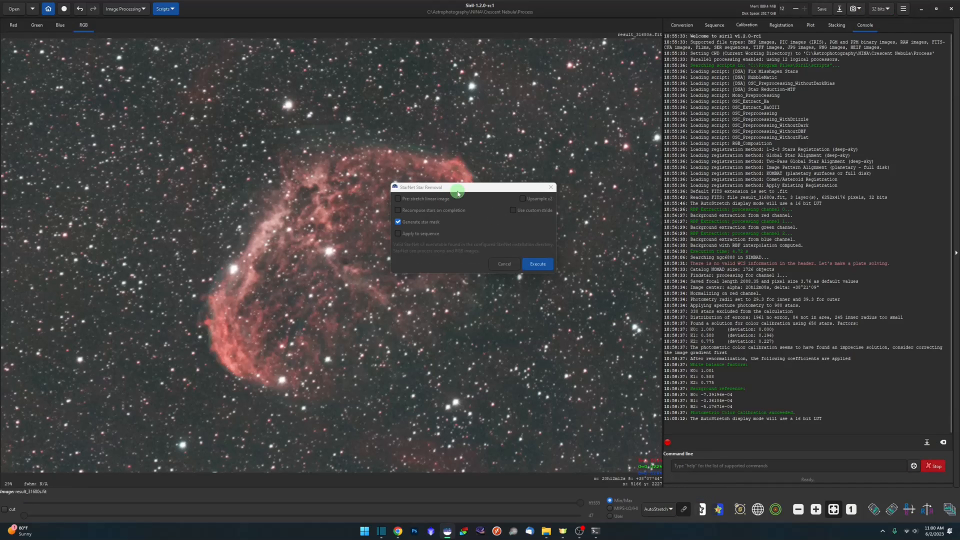
Run StarNet with Pre-stretch linear image and Generate star mask enabled, and set the starless image's display mode to Linear
click(444, 188)
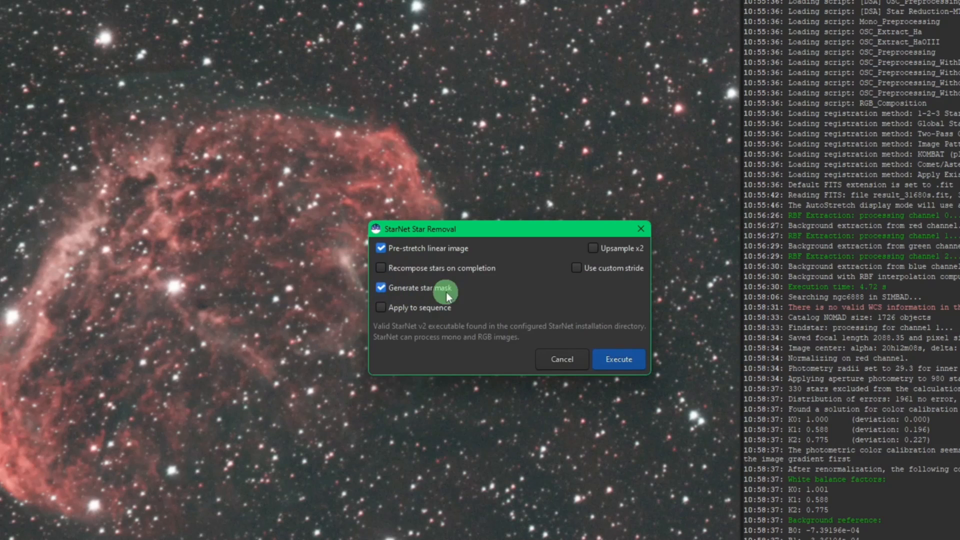
click(622, 359)
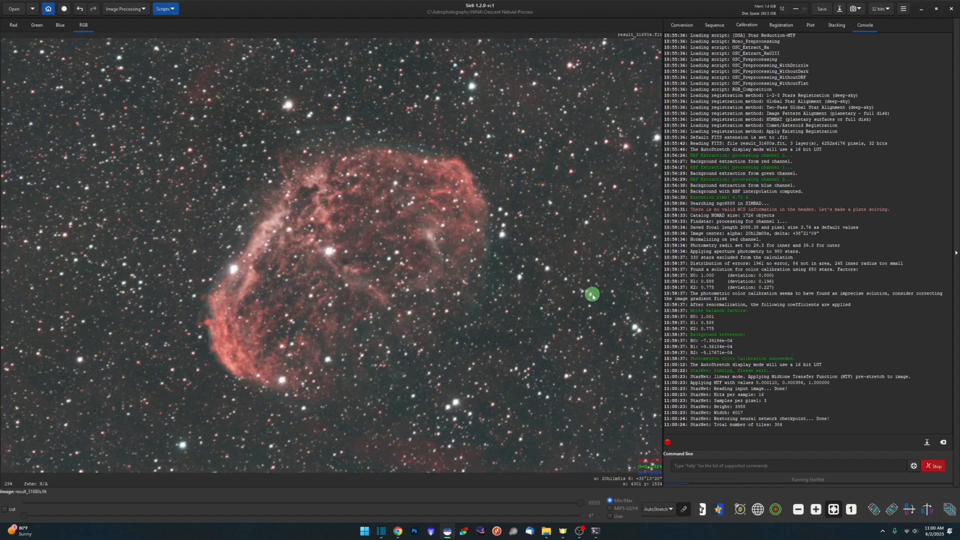
mouse_move(579, 530)
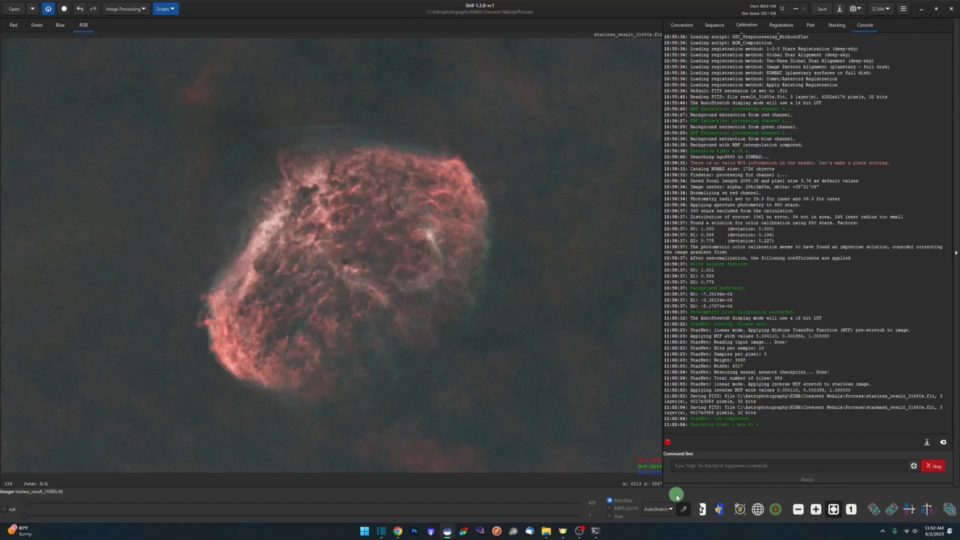
click(660, 508)
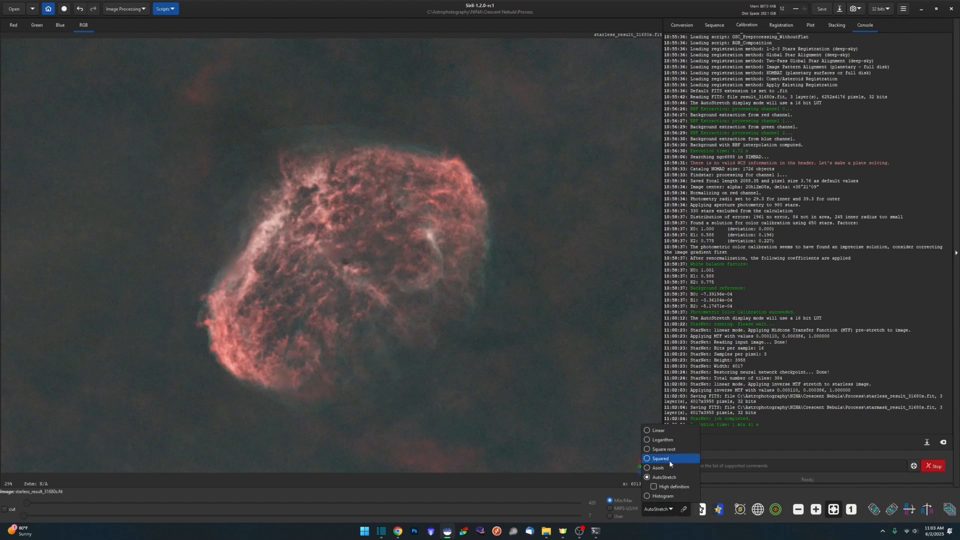
click(658, 430)
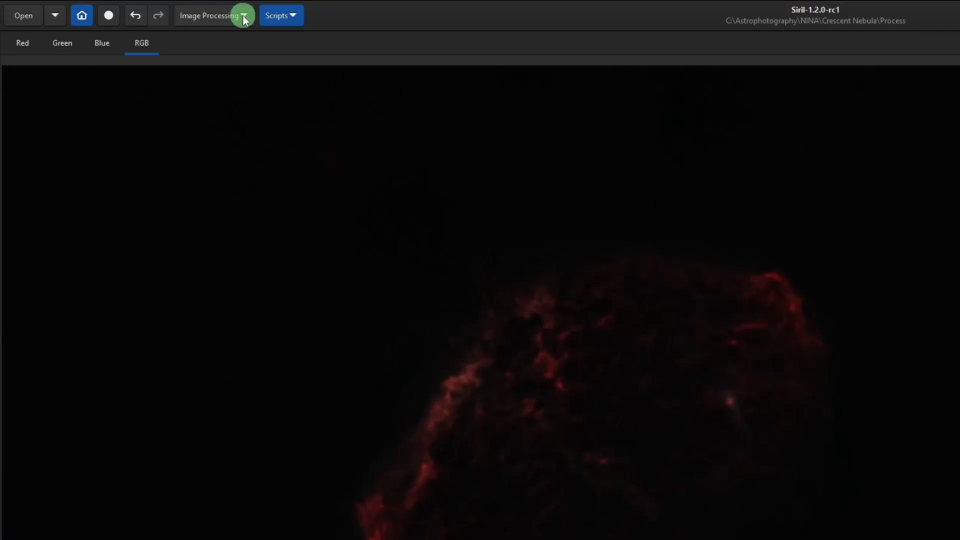
Try the automatic stretch in Histogram Transformation on the starless image, reset it, and close the dialog without applying
click(143, 8)
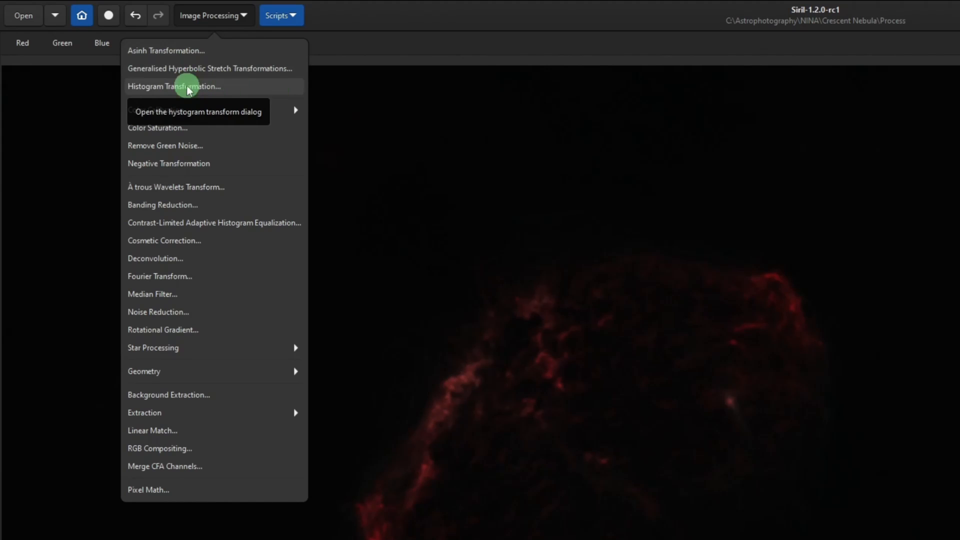
click(231, 90)
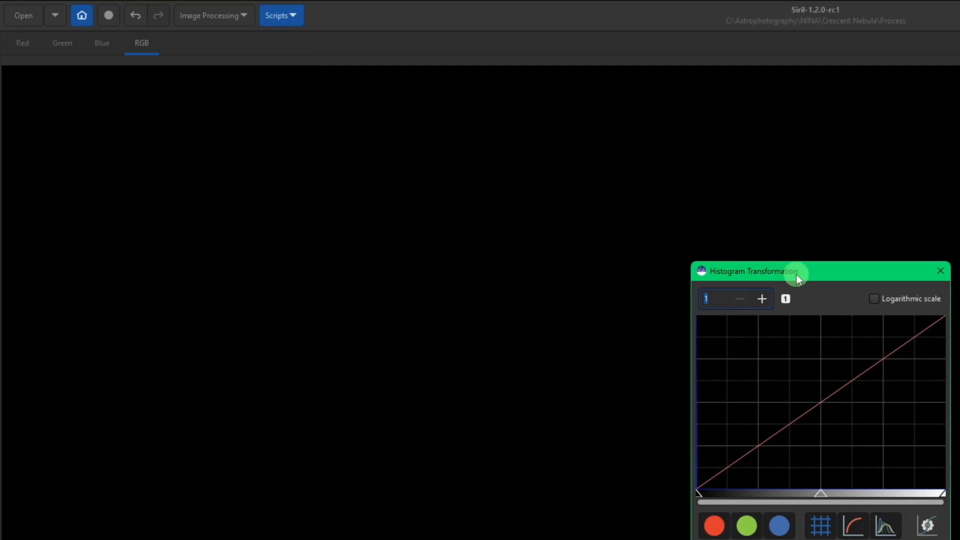
key(Escape)
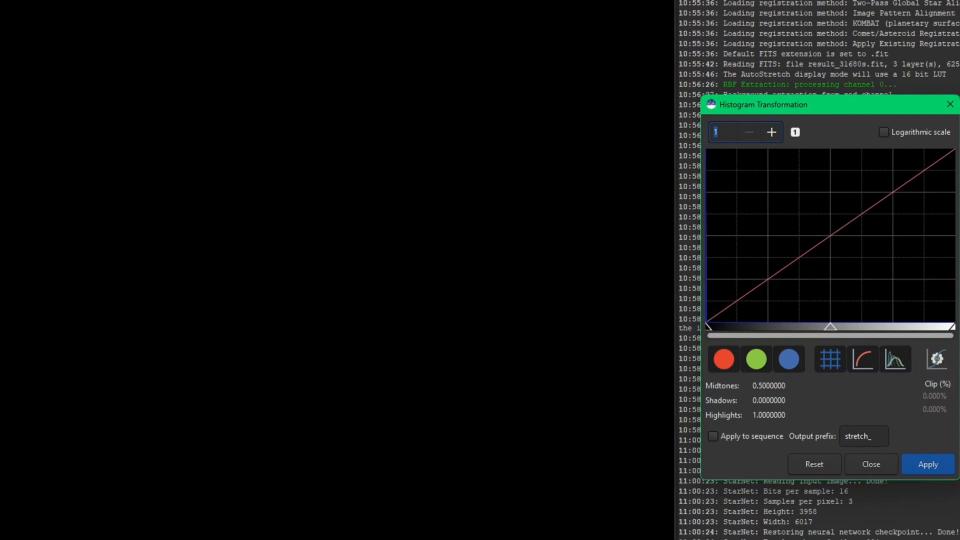
click(942, 361)
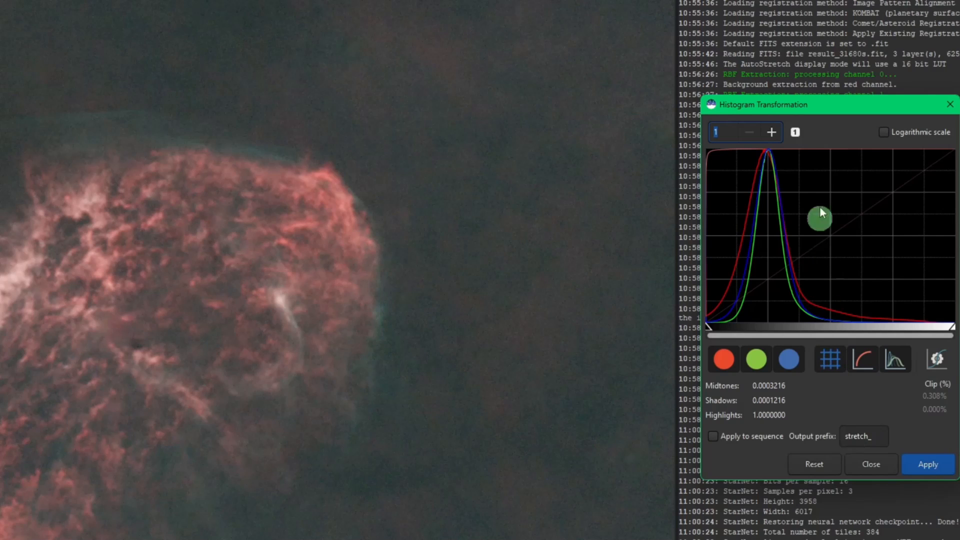
drag(805, 104, 750, 71)
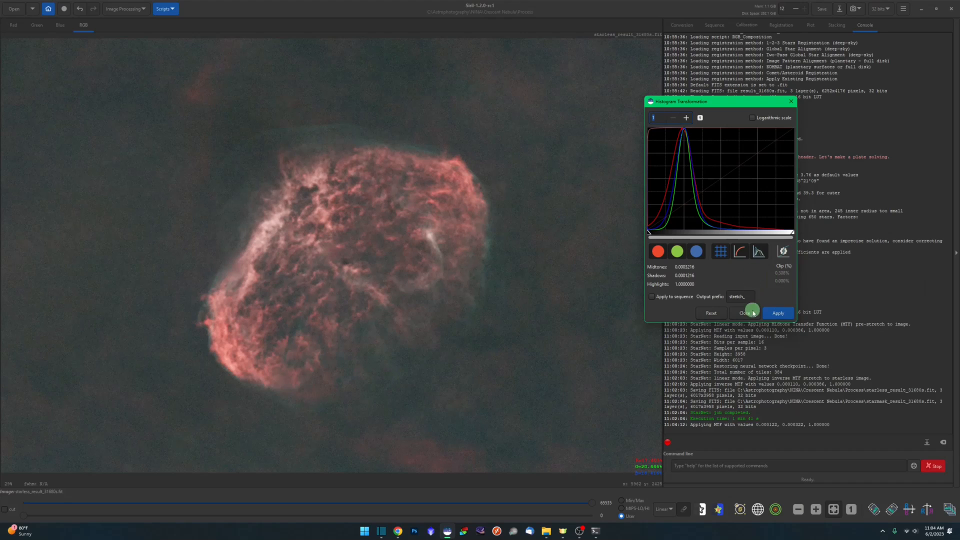
click(707, 314)
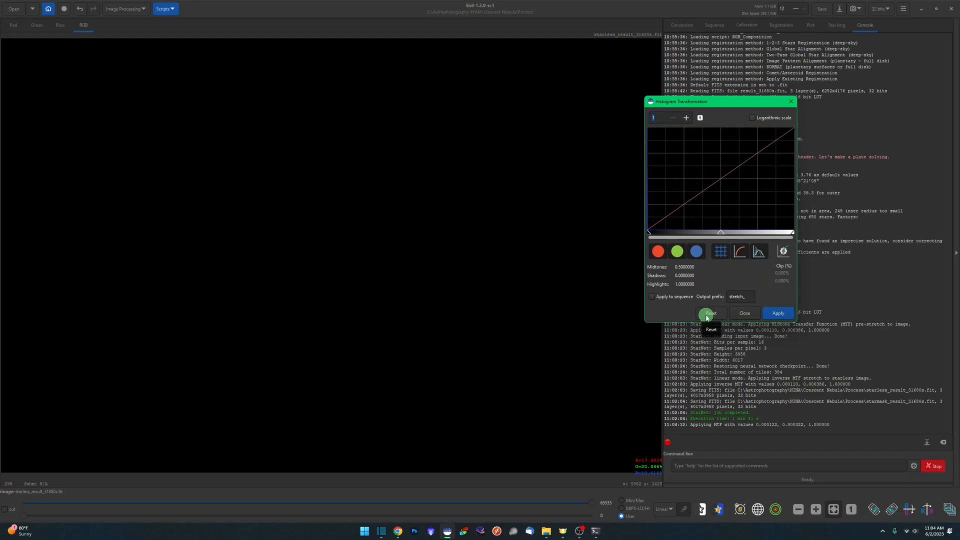
click(739, 314)
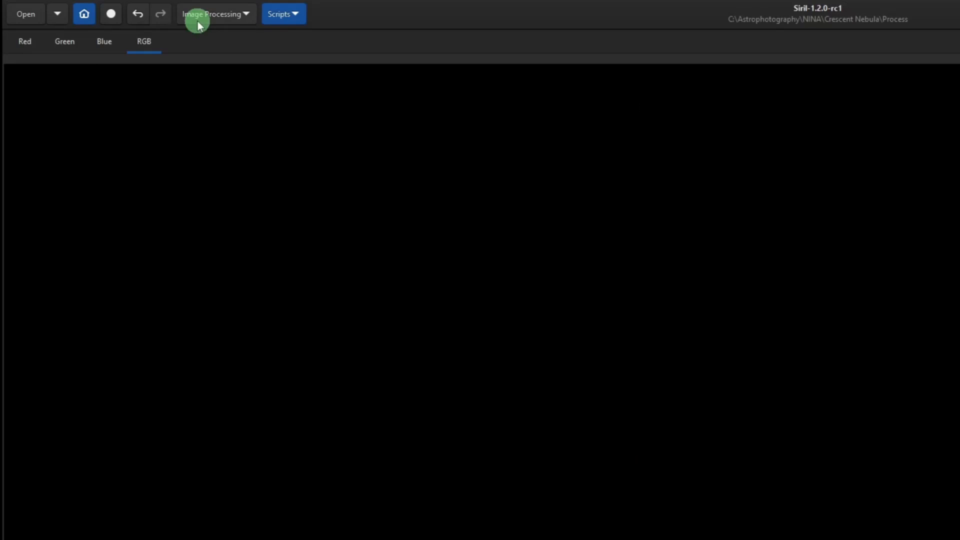
Apply an Asinh Transformation to the starless image with a stretch factor of about 900 and human-weighted luminance
click(115, 12)
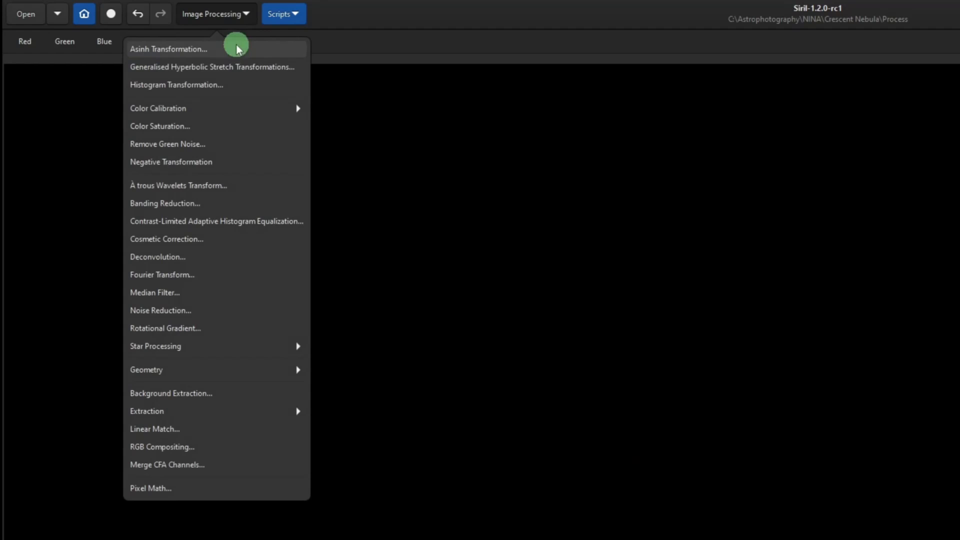
click(207, 55)
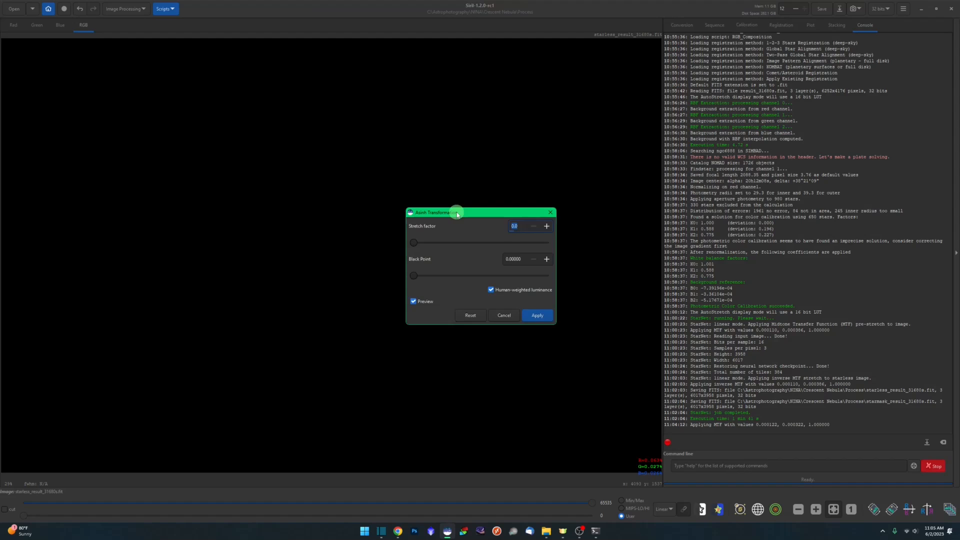
drag(766, 350, 666, 178)
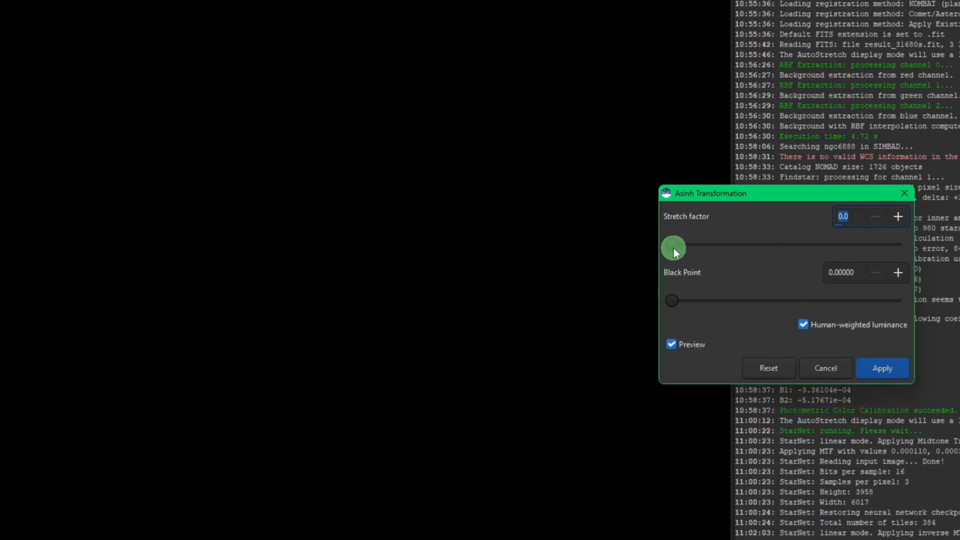
drag(673, 248, 721, 247)
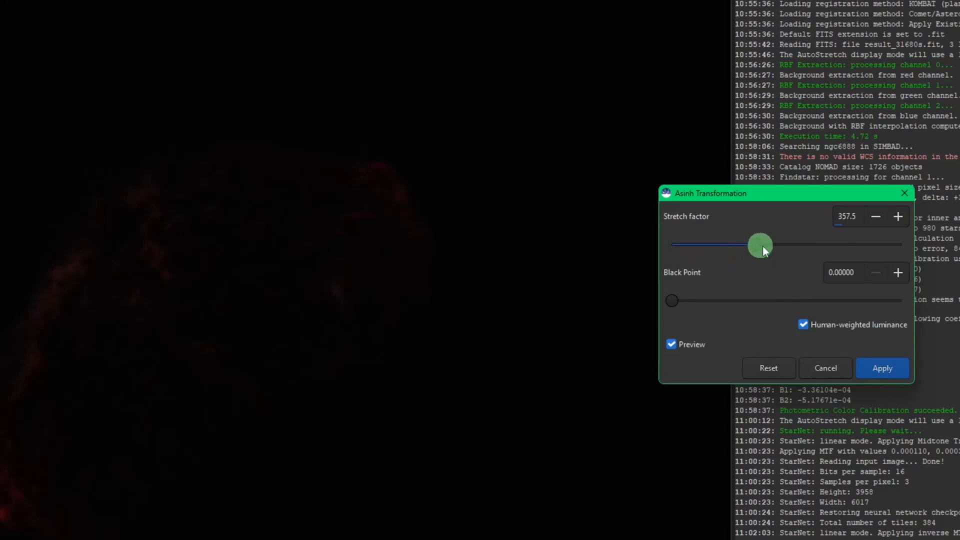
drag(763, 246, 871, 251)
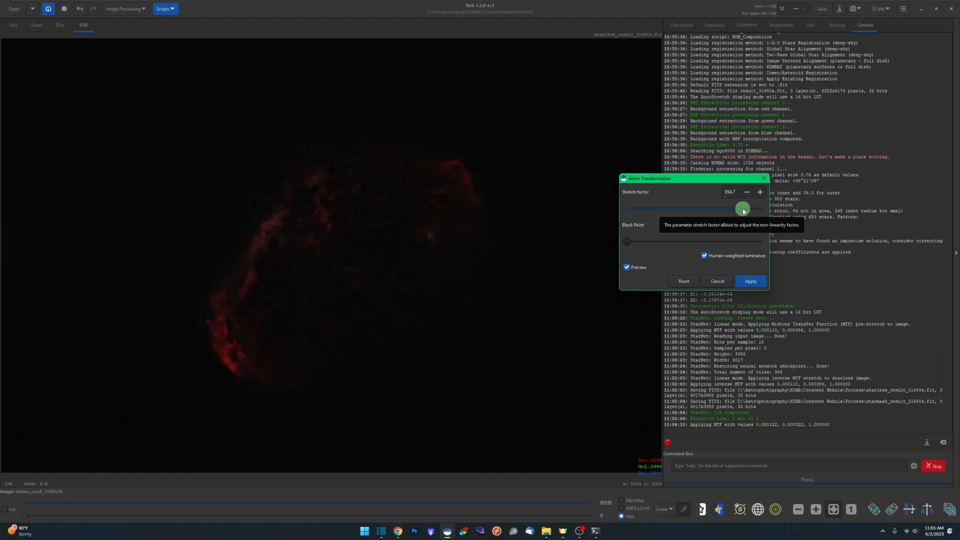
drag(742, 211, 672, 212)
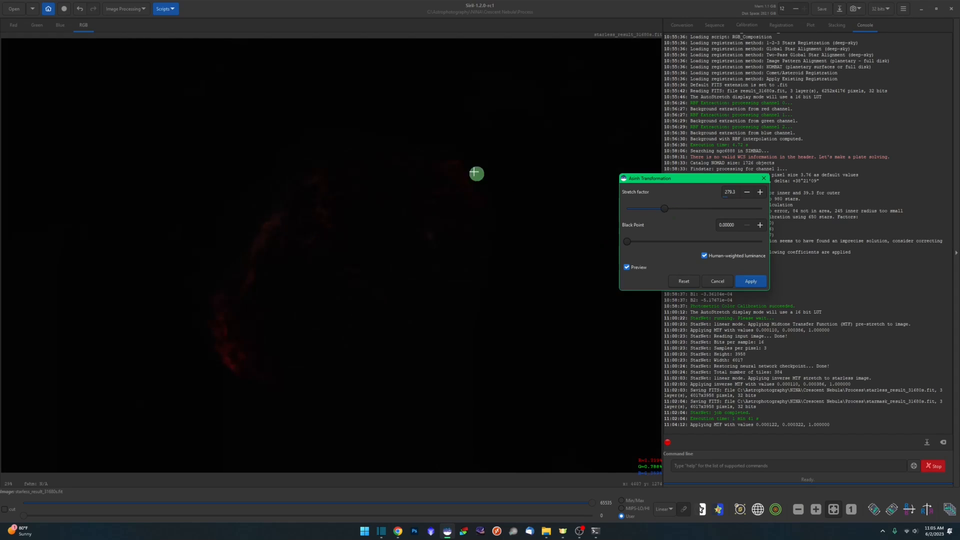
drag(662, 213, 753, 211)
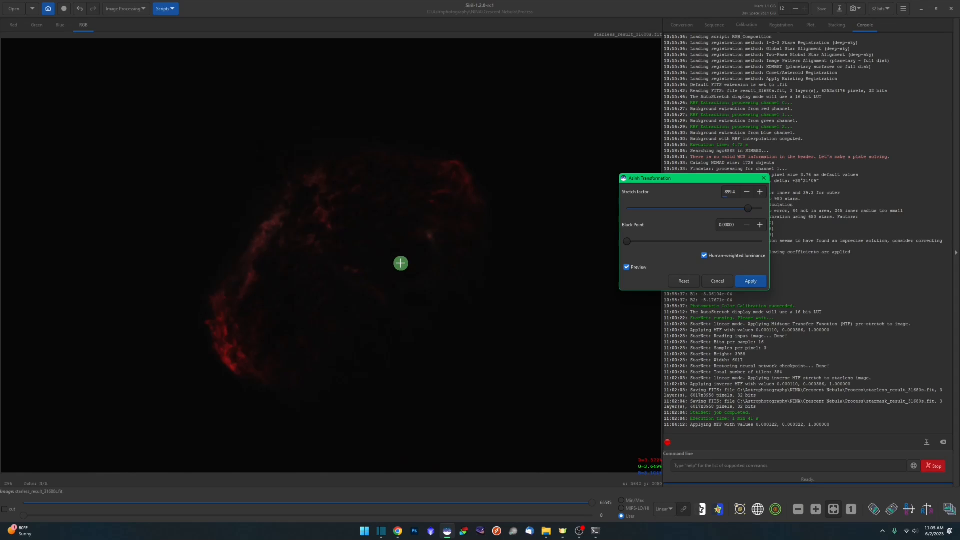
click(749, 283)
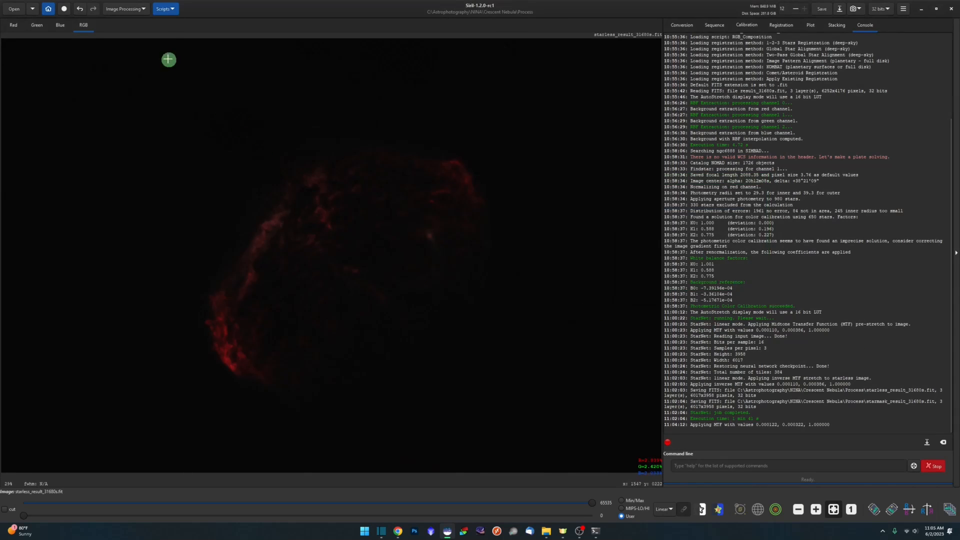
Open Histogram Transformation for the starless image and move its dialog clear of the nebula
click(143, 9)
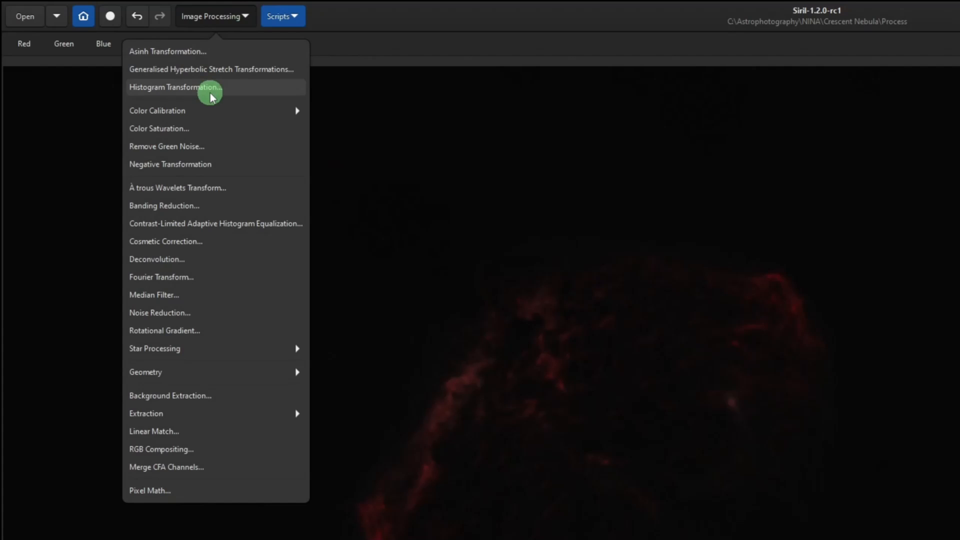
click(210, 93)
drag(724, 101, 728, 137)
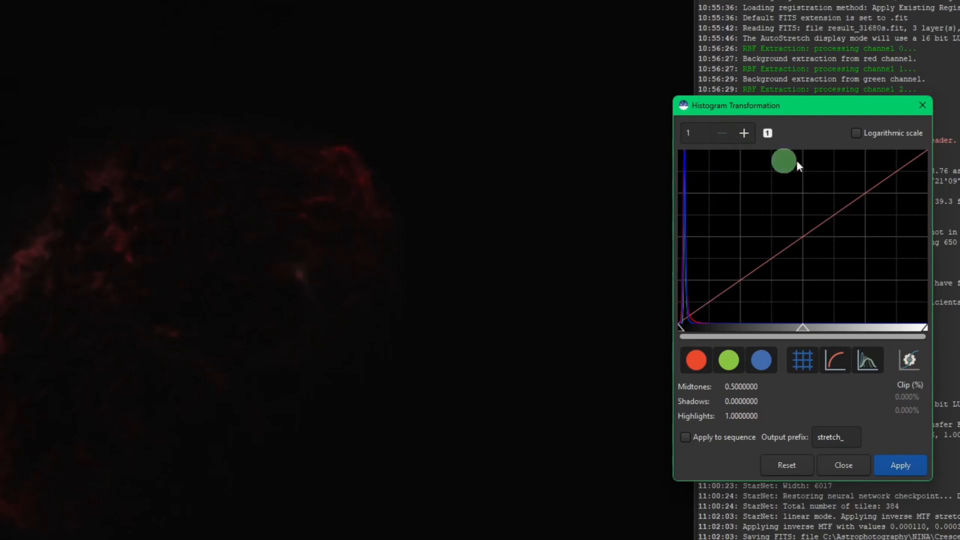
Examine the starless image's histogram peak and both ends of its range at zoom levels up to 10
click(741, 133)
click(746, 135)
click(744, 134)
click(744, 134)
click(744, 133)
click(744, 133)
click(744, 134)
click(744, 134)
click(748, 136)
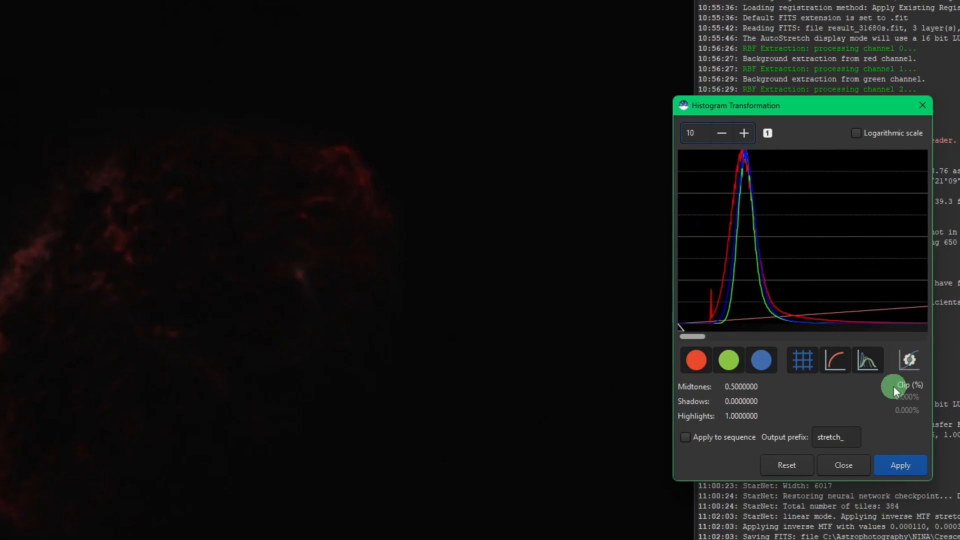
click(720, 361)
click(729, 134)
click(729, 134)
click(728, 133)
click(729, 134)
click(729, 134)
click(729, 133)
click(699, 352)
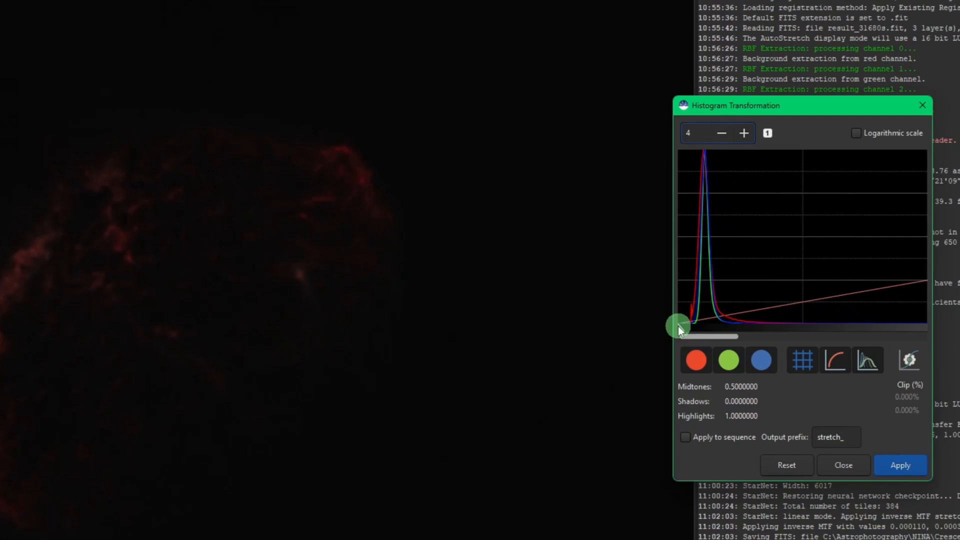
drag(686, 335, 938, 334)
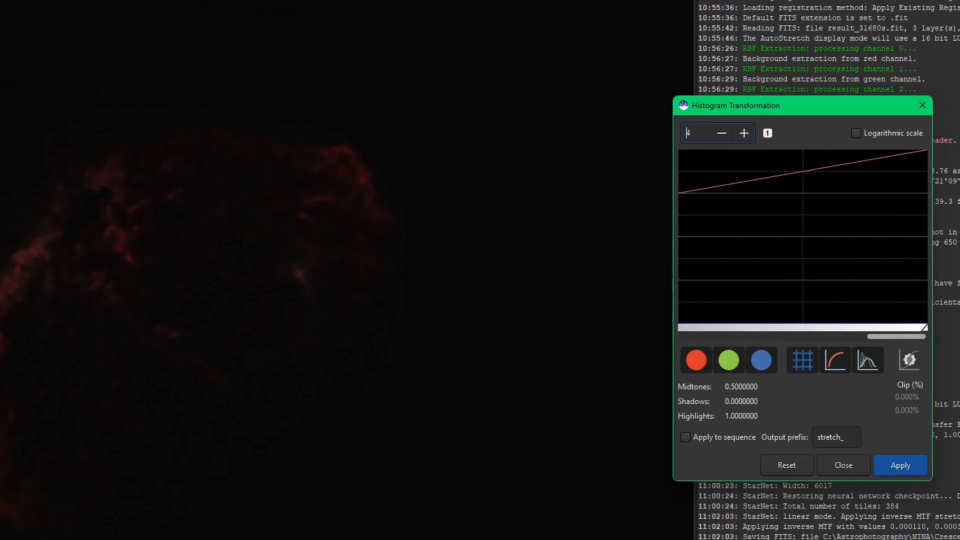
drag(913, 337, 789, 343)
click(721, 133)
click(721, 133)
click(721, 133)
Try midtones values of about 0.153, 0.087 and 0.138 in the histogram stretch preview
drag(802, 329, 722, 329)
click(723, 329)
drag(723, 328, 715, 328)
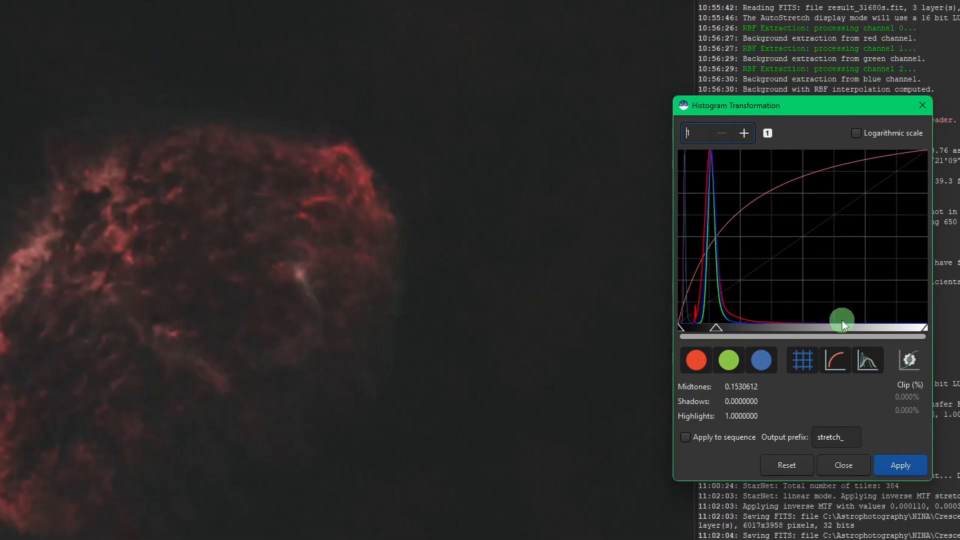
click(716, 329)
drag(715, 328, 699, 332)
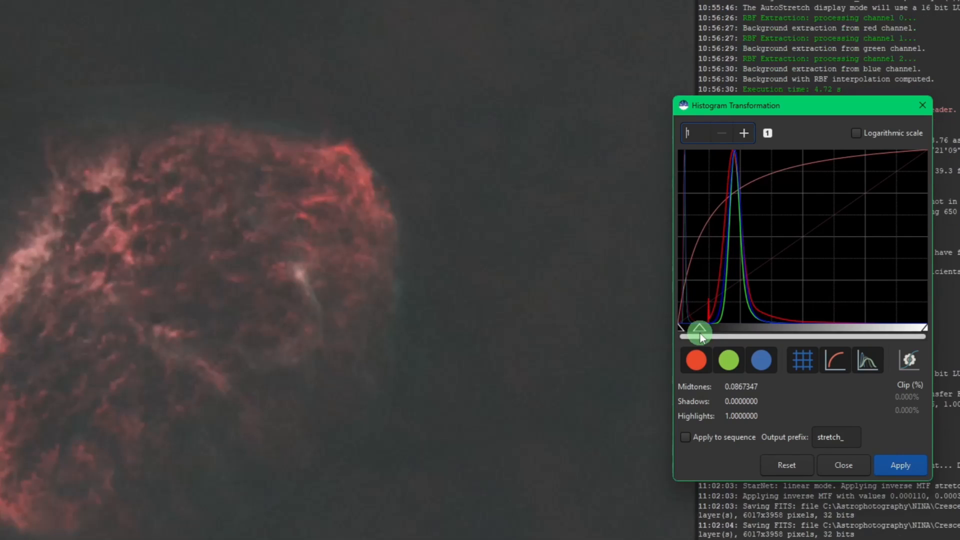
click(661, 345)
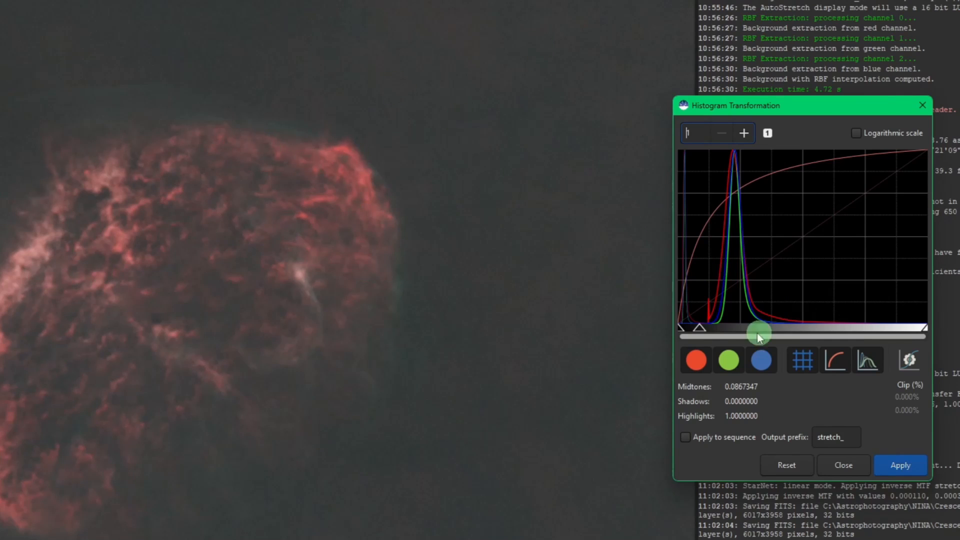
drag(700, 330, 712, 326)
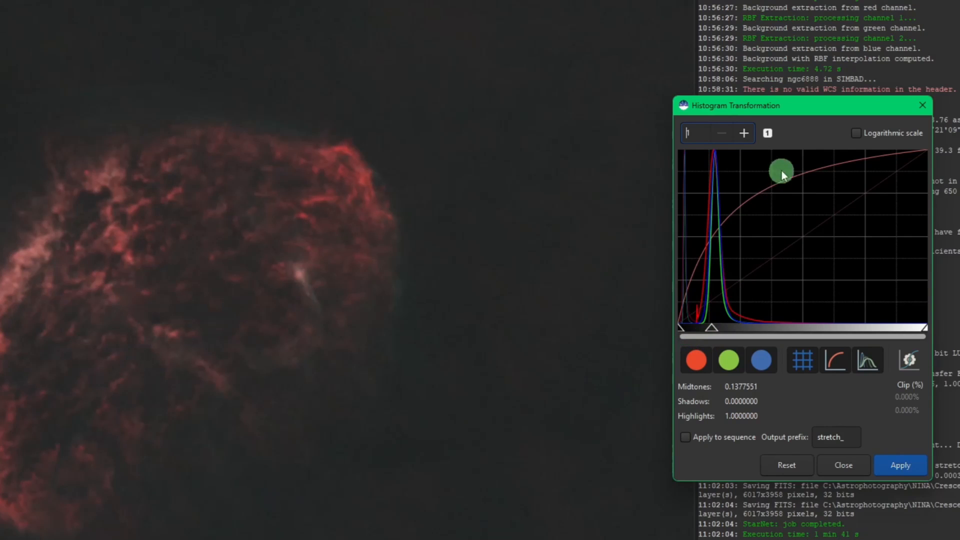
Apply a histogram stretch with shadows at about 0.0089 and midtones at about 0.0965, and close the dialog
click(744, 132)
click(685, 310)
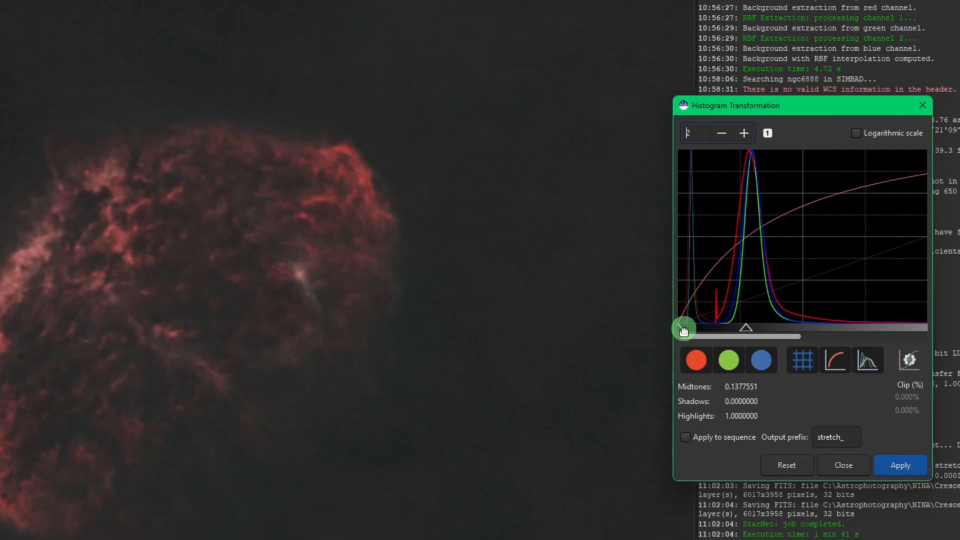
drag(691, 331, 682, 328)
drag(745, 323, 729, 325)
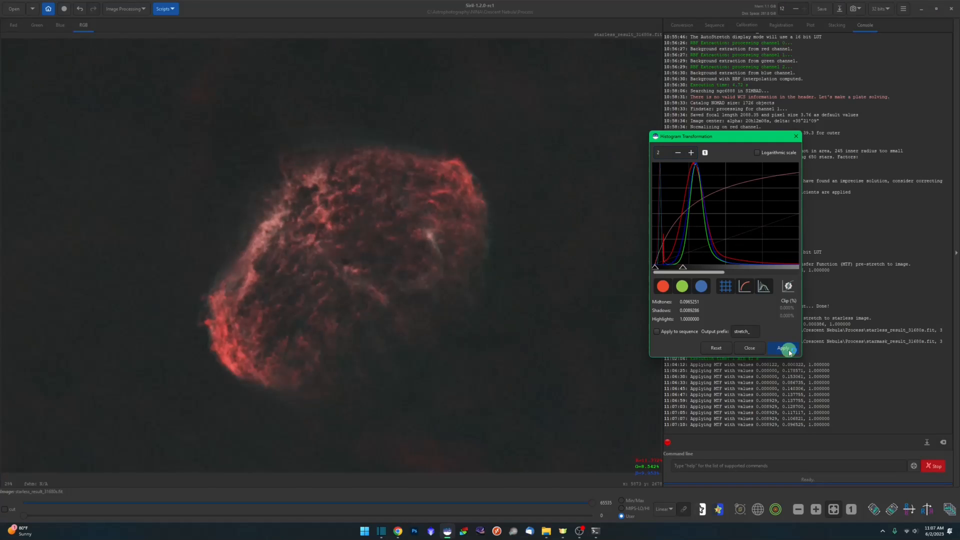
click(900, 464)
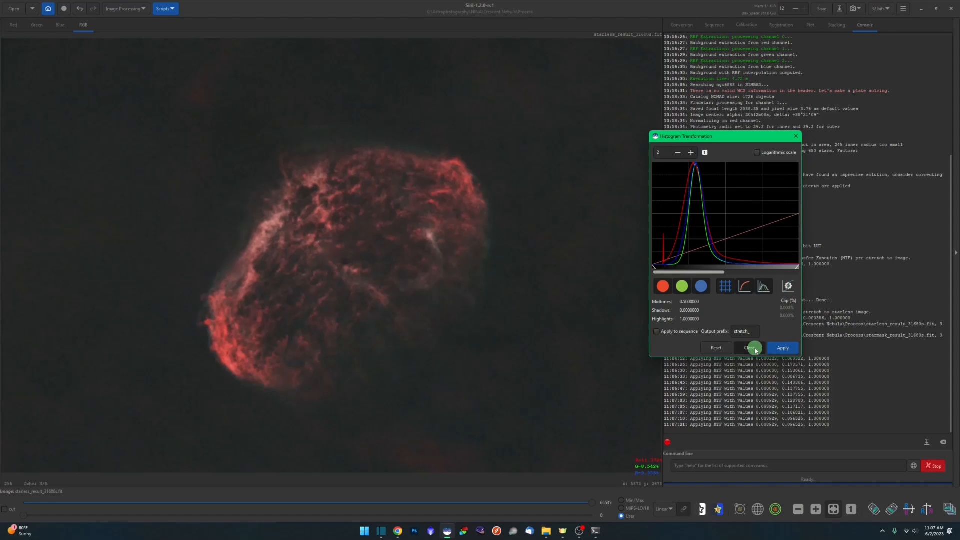
click(752, 348)
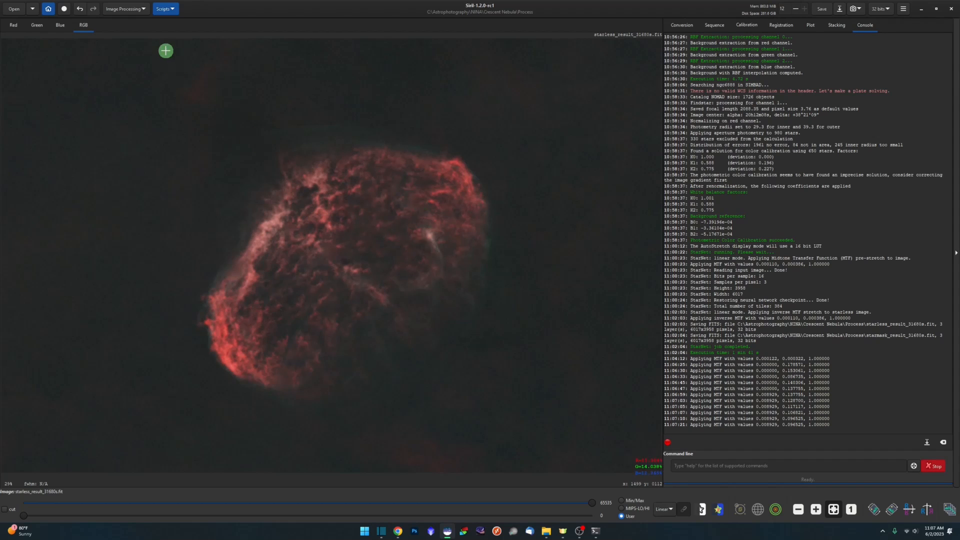
Open Color Saturation for the stretched starless image and move its dialog off the nebula
click(142, 10)
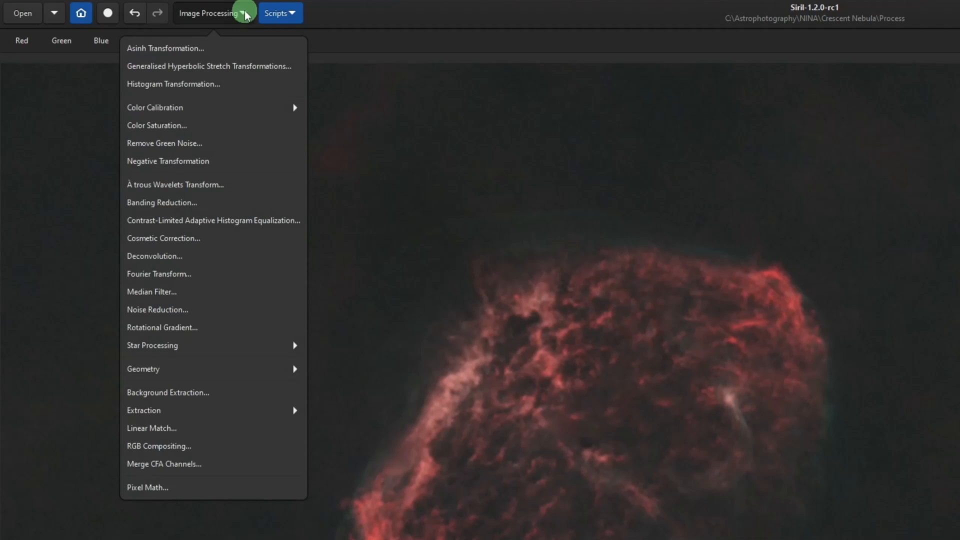
click(211, 125)
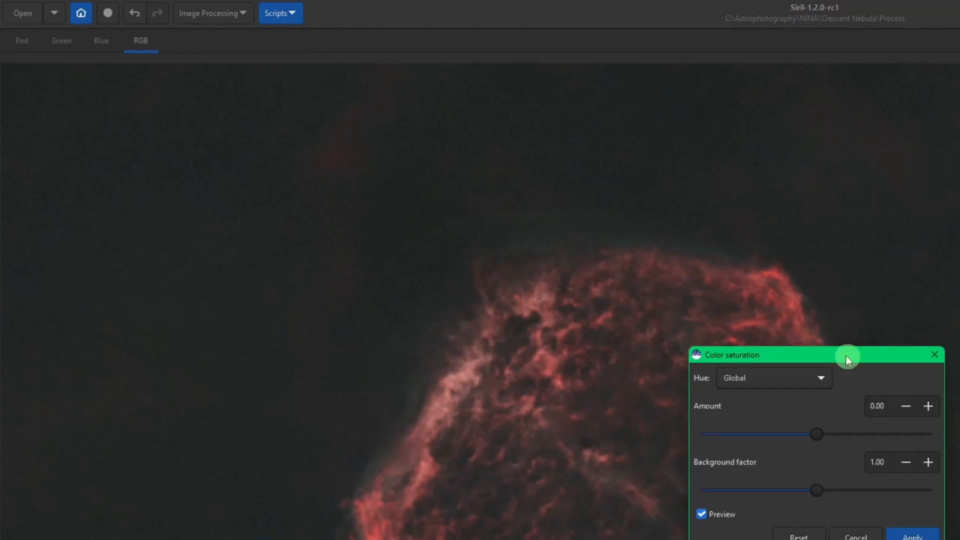
drag(848, 355, 602, 157)
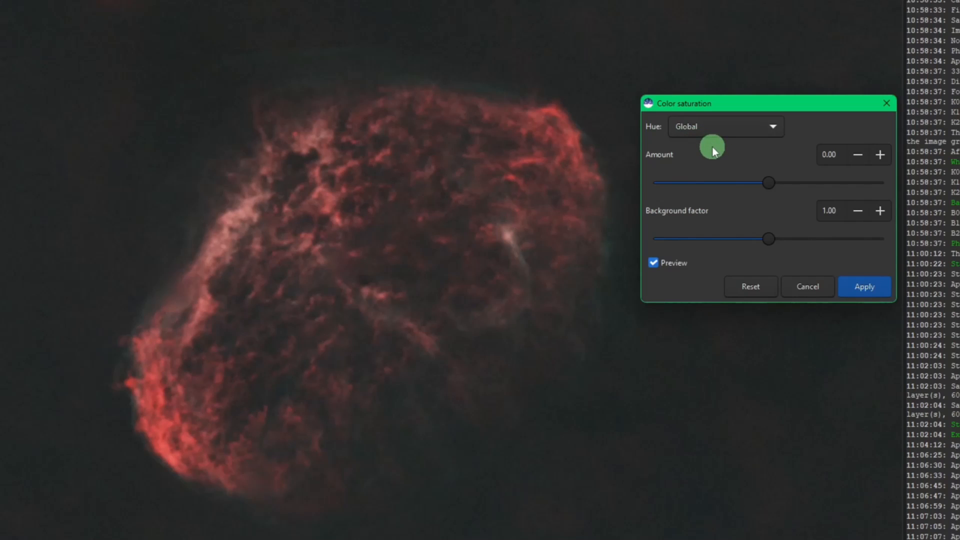
Try global saturation amounts of -0.11 and 0.80 with background factors of 1.72 and 0.36, and reset the settings
mouse_move(772, 184)
mouse_down()
mouse_move(872, 182)
mouse_move(700, 175)
mouse_move(680, 177)
mouse_move(689, 180)
mouse_move(680, 188)
mouse_move(754, 184)
mouse_up()
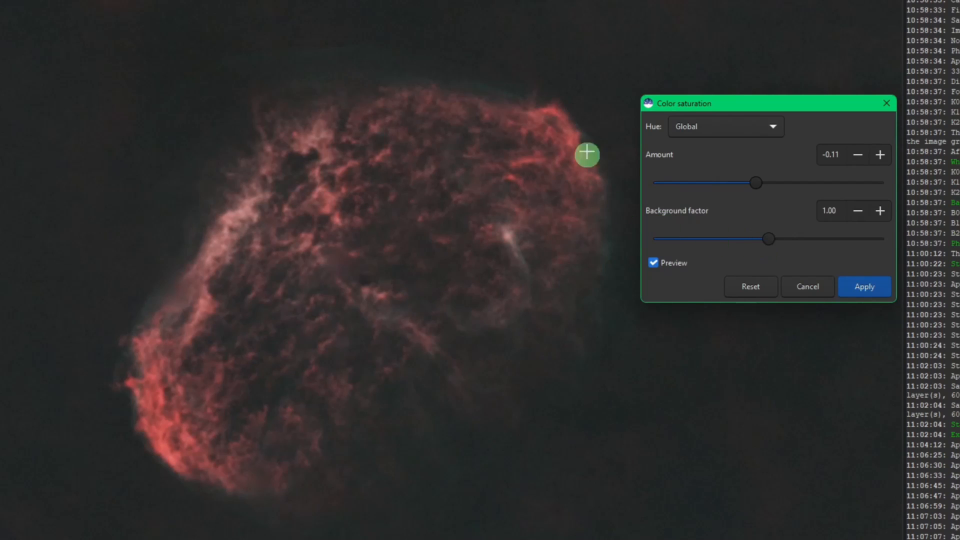
drag(758, 185, 861, 185)
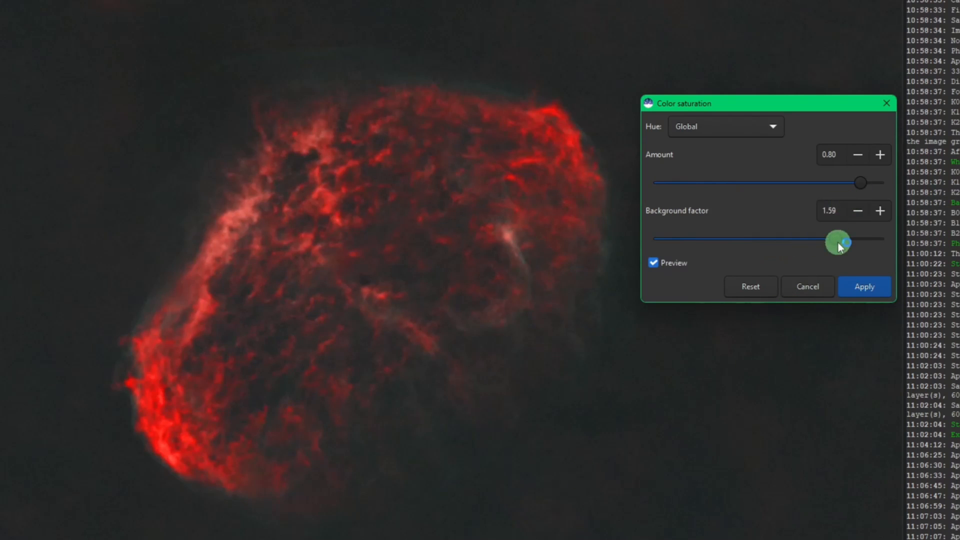
drag(840, 245, 854, 245)
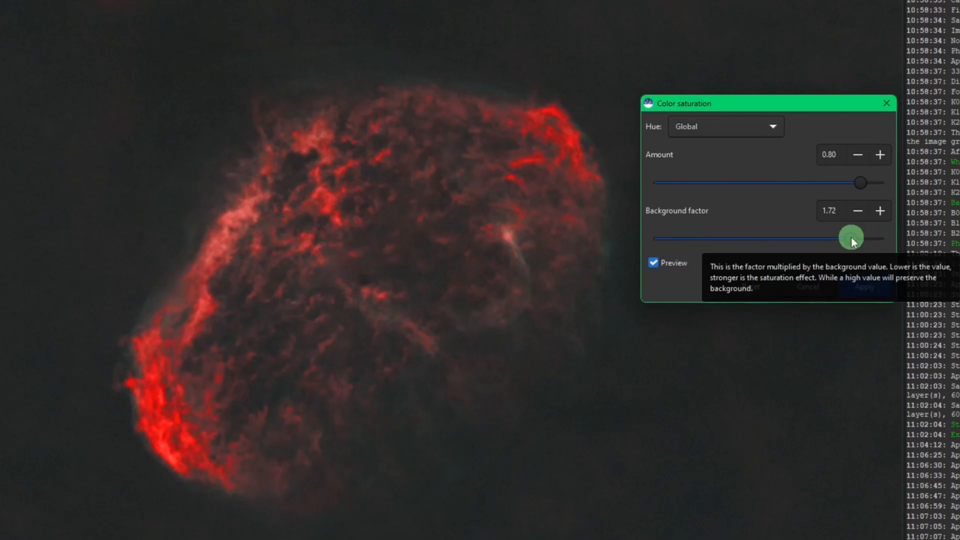
drag(851, 237, 696, 226)
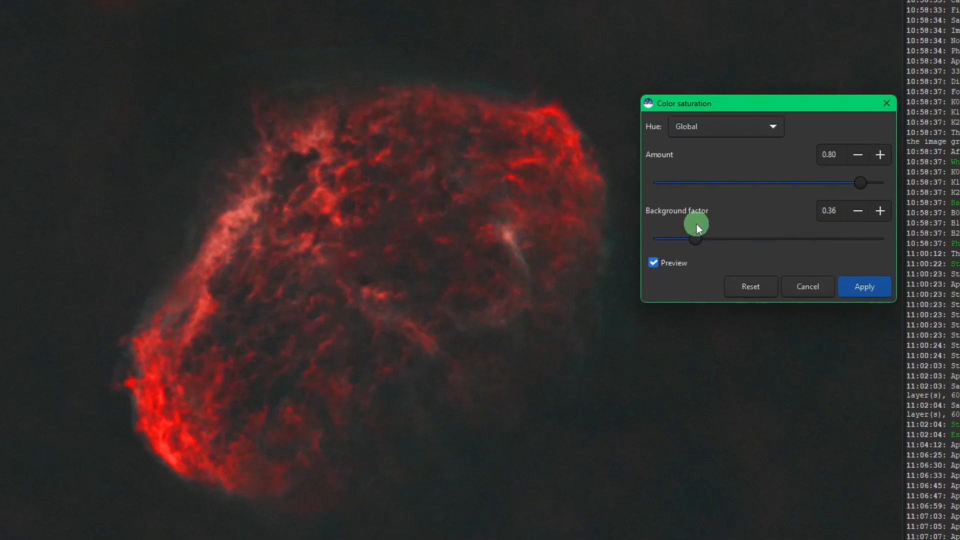
click(751, 286)
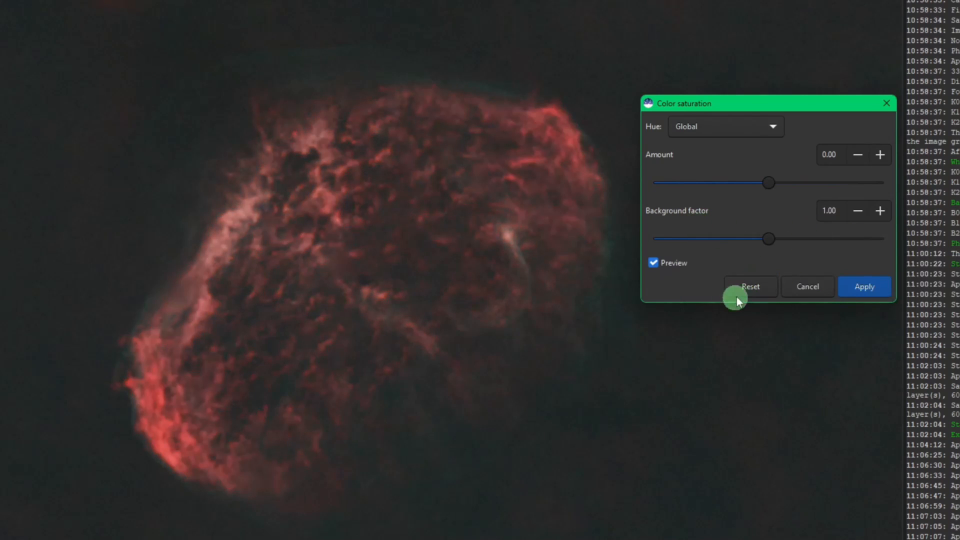
Apply a saturation amount of 1.00 to the Cyan hue, with the background factor at 1.00
click(778, 128)
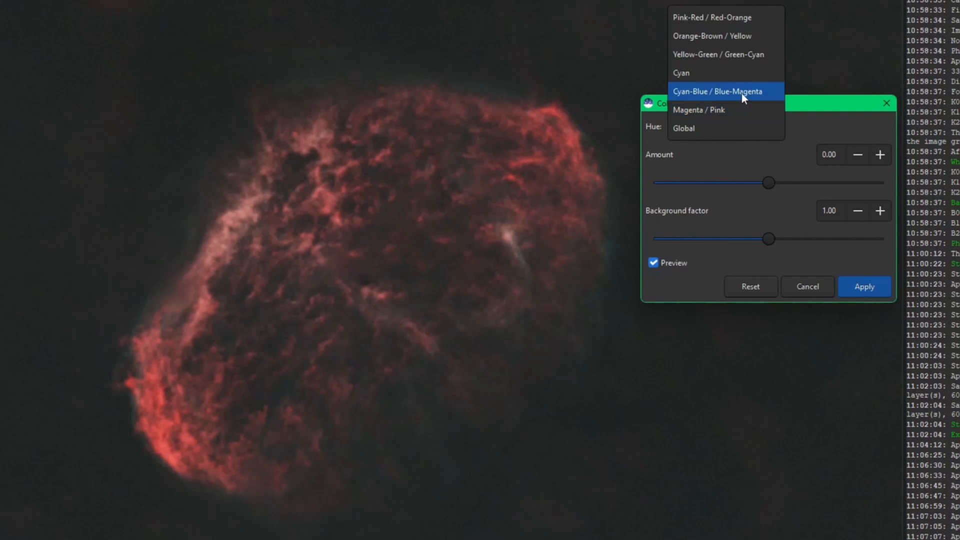
click(691, 71)
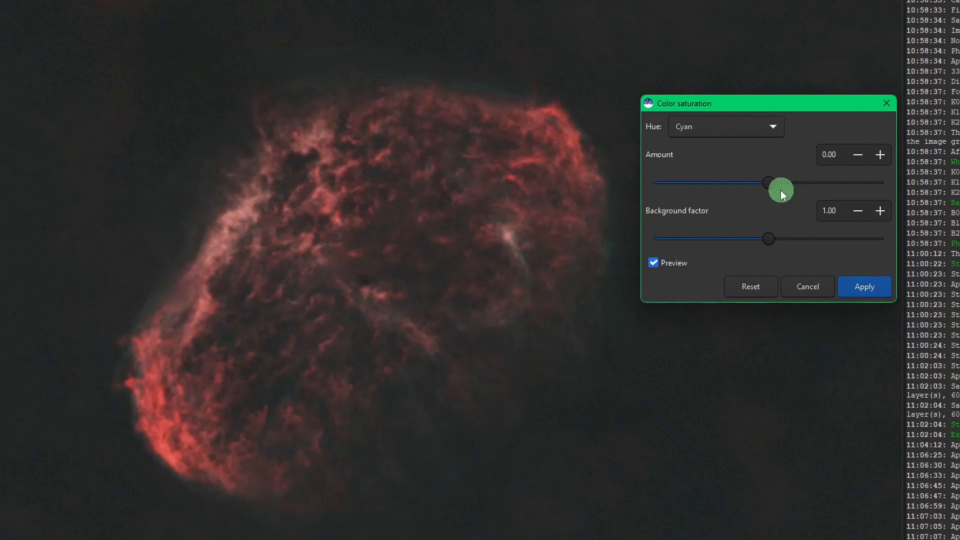
drag(772, 187, 889, 185)
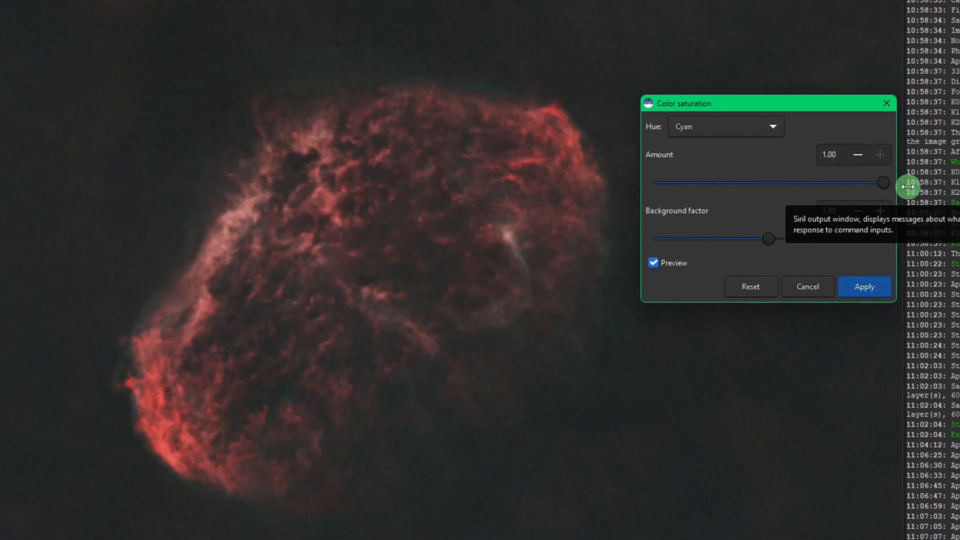
click(853, 285)
Run Color Saturation a second time on the Cyan hue with the amount at 1.00
click(125, 9)
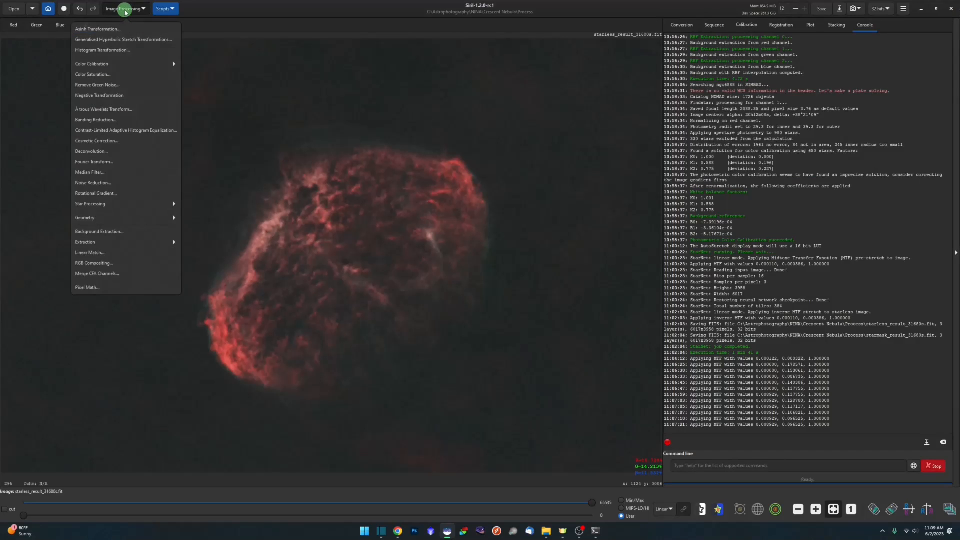
click(108, 76)
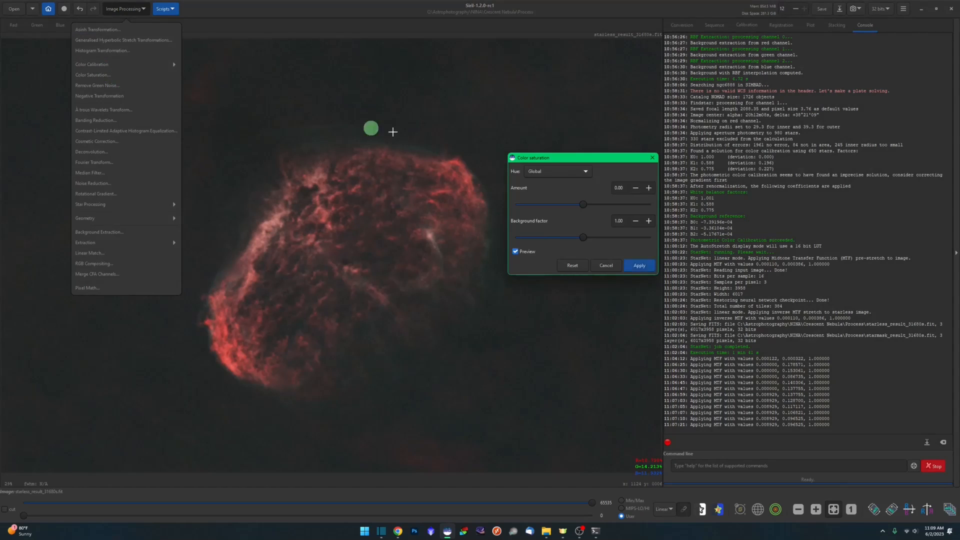
click(630, 179)
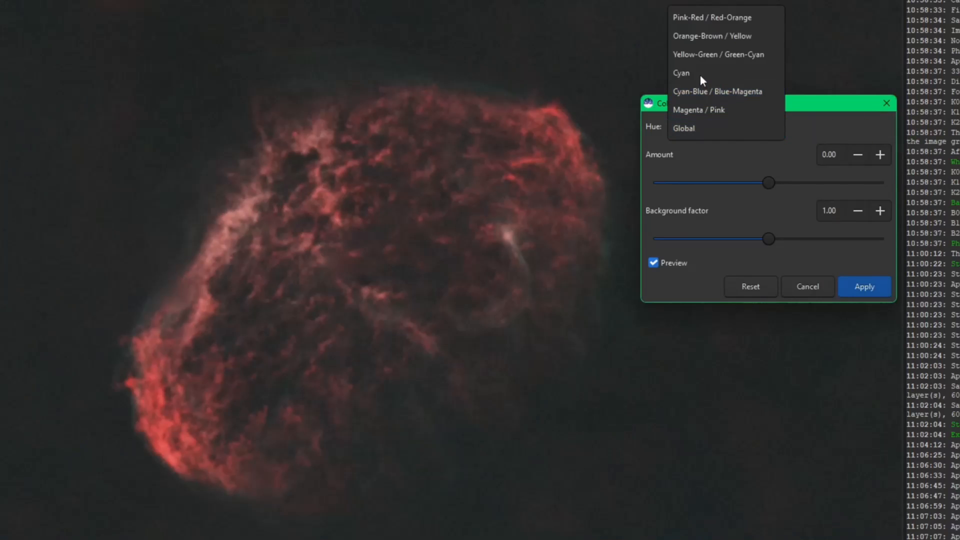
click(701, 74)
drag(845, 183, 846, 183)
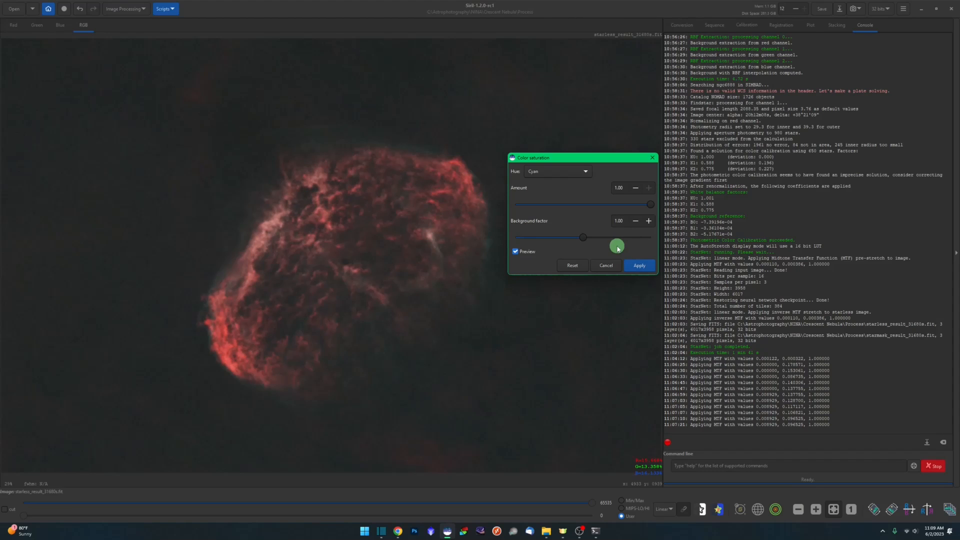
click(638, 266)
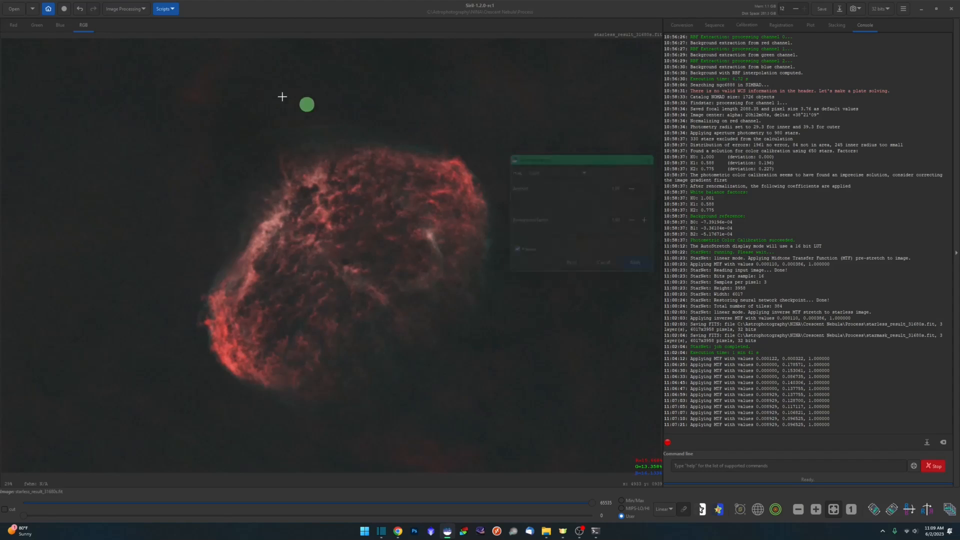
Apply a slight Global color saturation increase of about 0.09 to the starless image
click(125, 9)
click(93, 75)
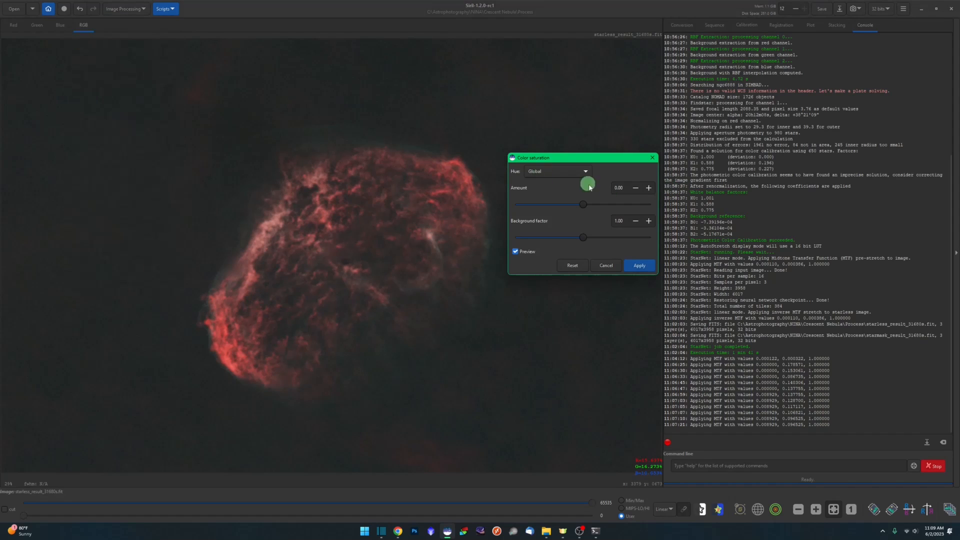
drag(582, 204, 591, 205)
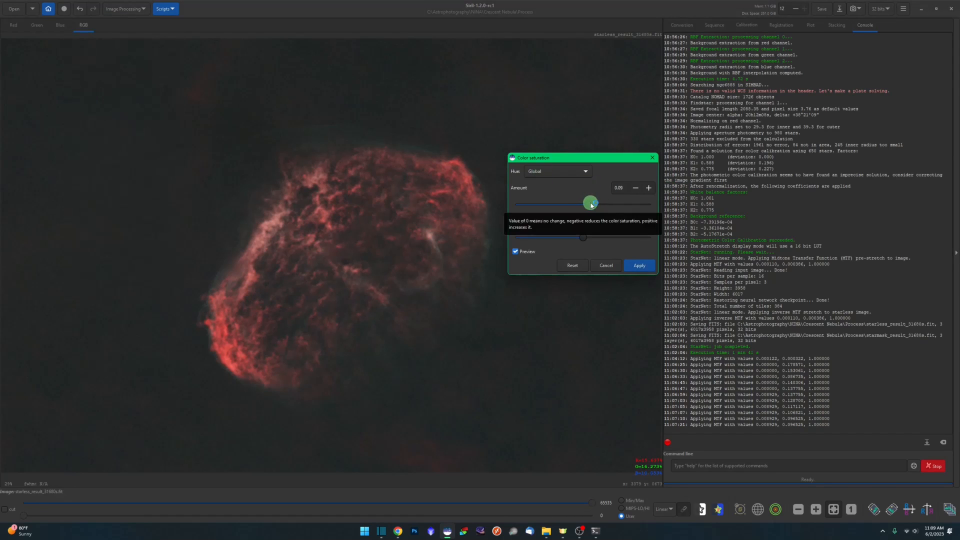
click(638, 267)
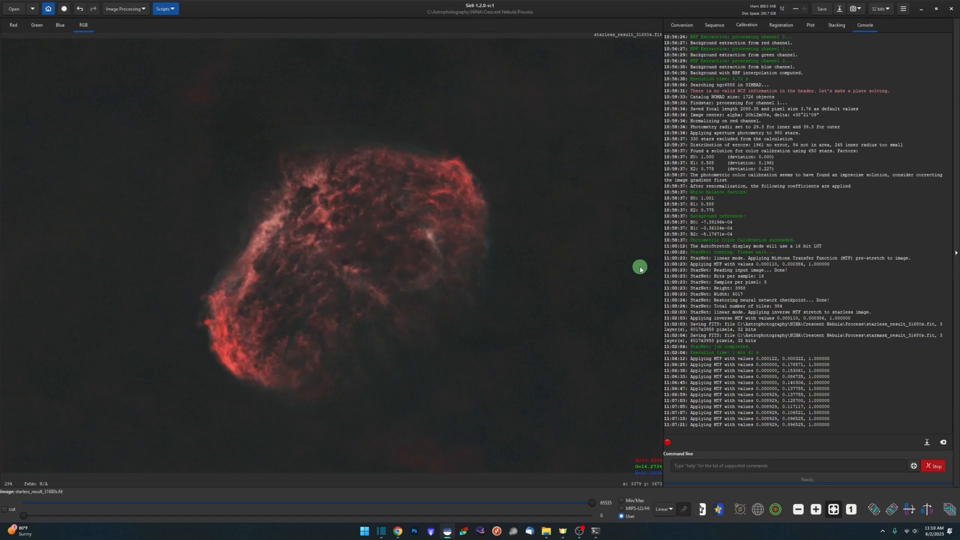
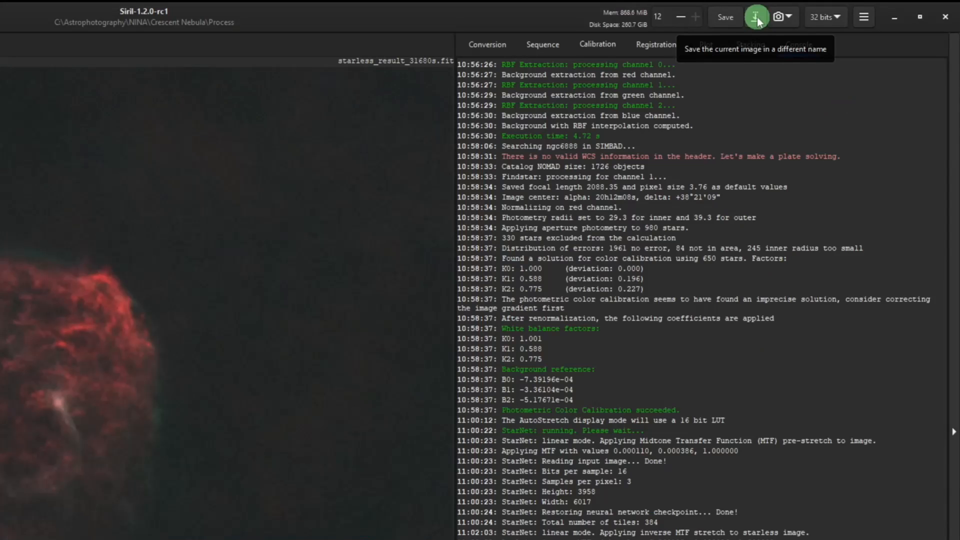
Save the starless image as starless_result_31680s.tif in the Process folder, using 16-bit unsigned integer ASTRO-TIFF without compression
click(756, 18)
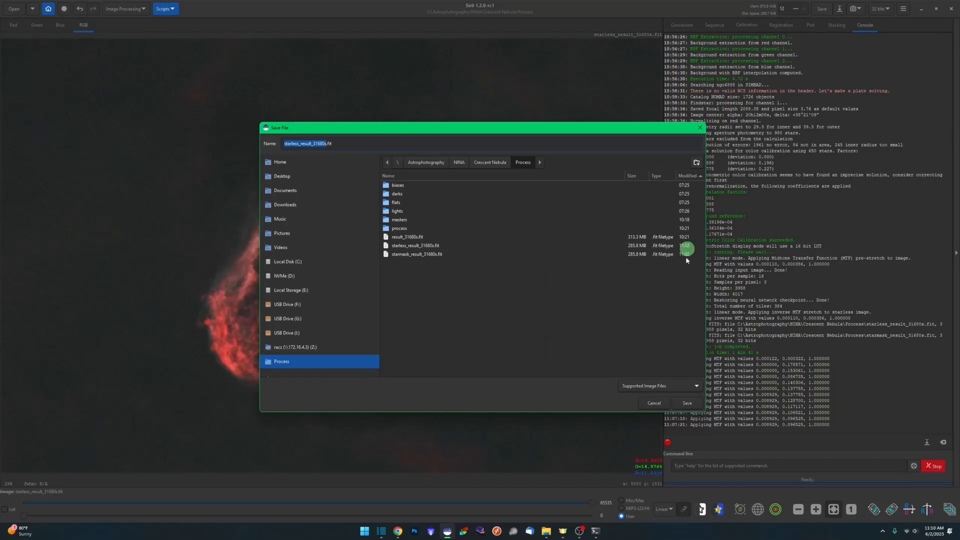
click(681, 386)
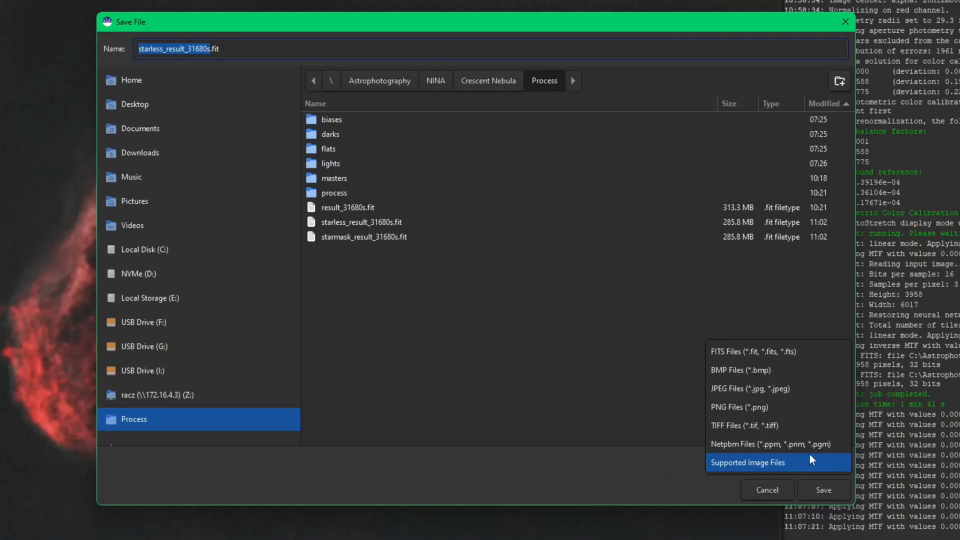
click(762, 425)
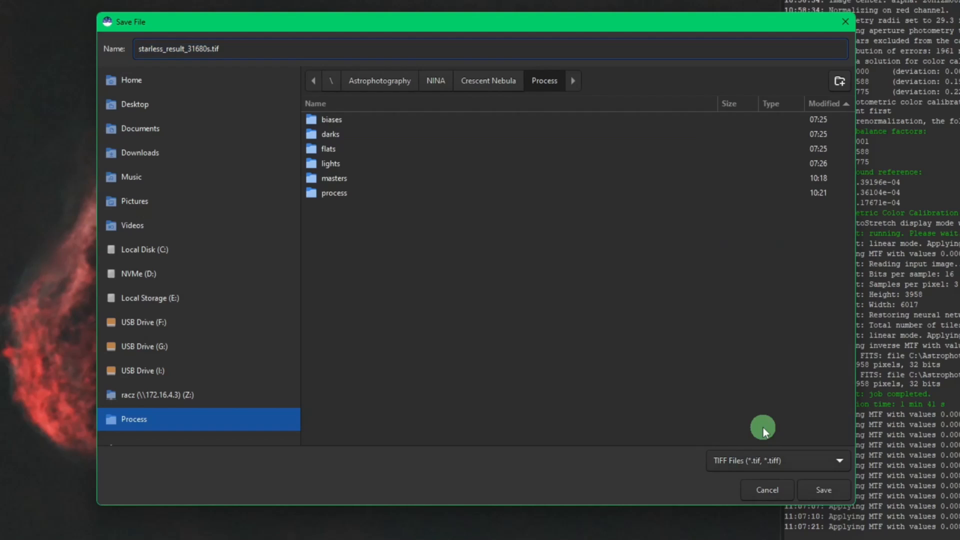
click(123, 57)
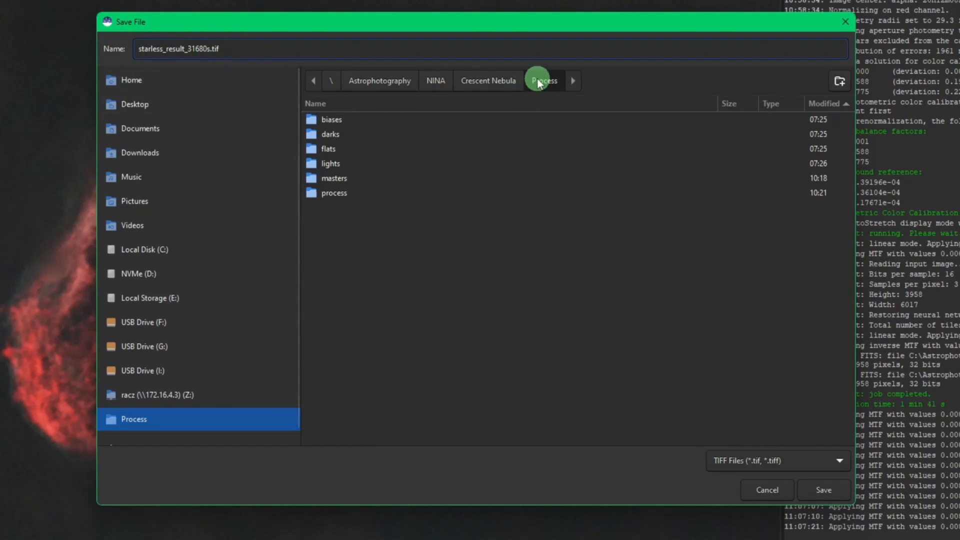
click(823, 489)
click(379, 226)
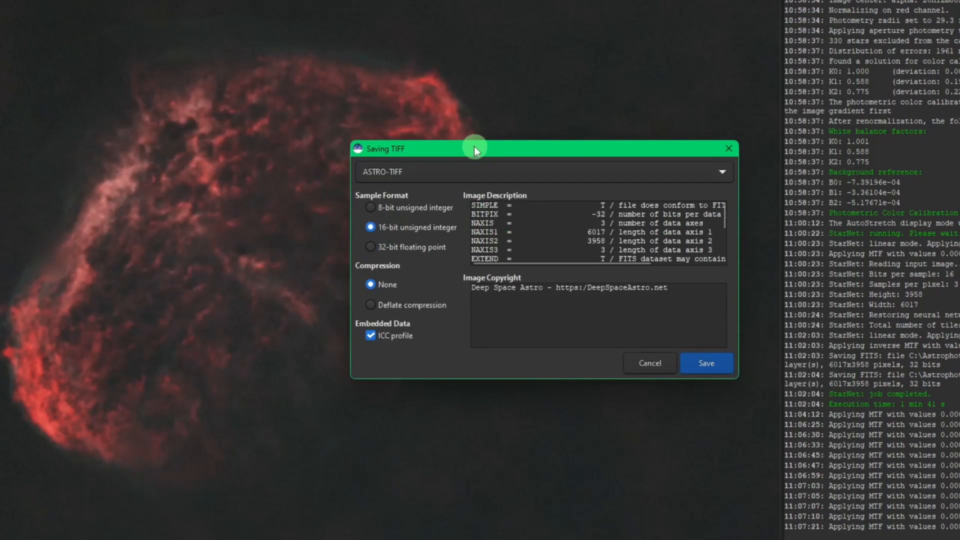
drag(474, 146, 446, 132)
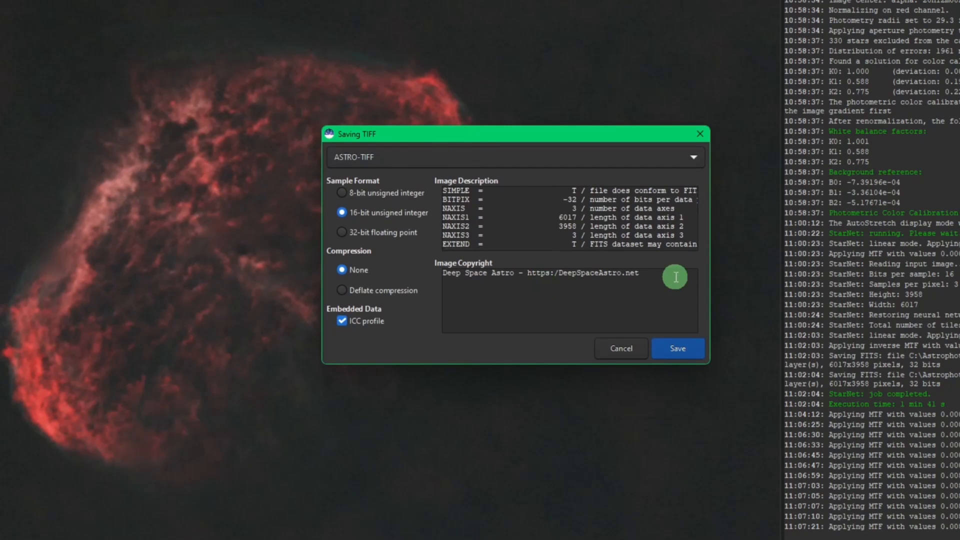
click(683, 349)
Switch to File Explorer and examine the saved starless TIFF and the original starless FIT in the Process folder
click(546, 531)
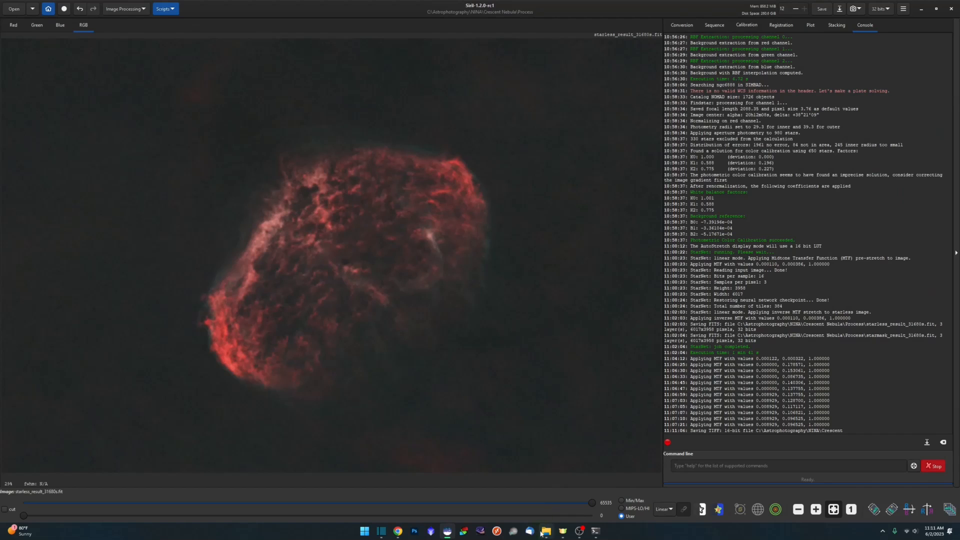
drag(464, 69, 395, 83)
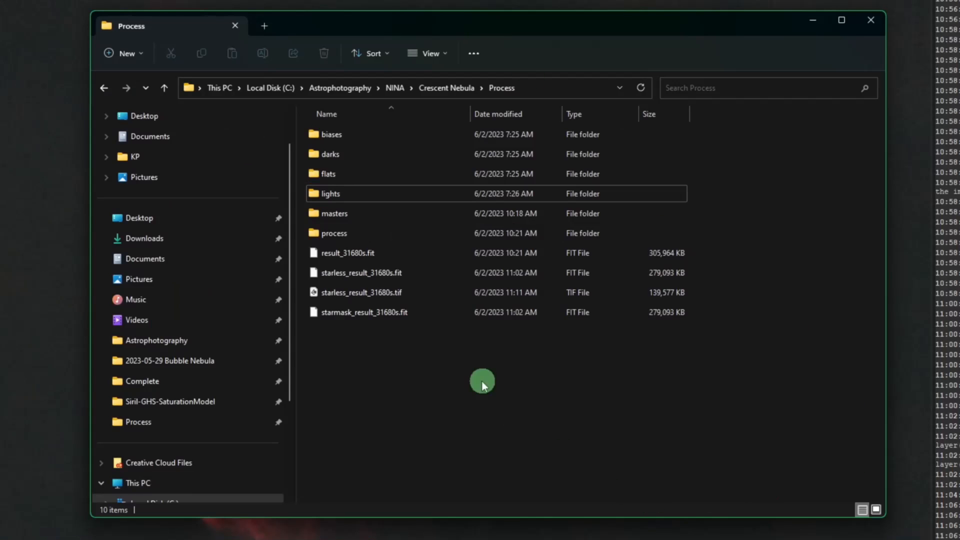
click(353, 240)
click(406, 294)
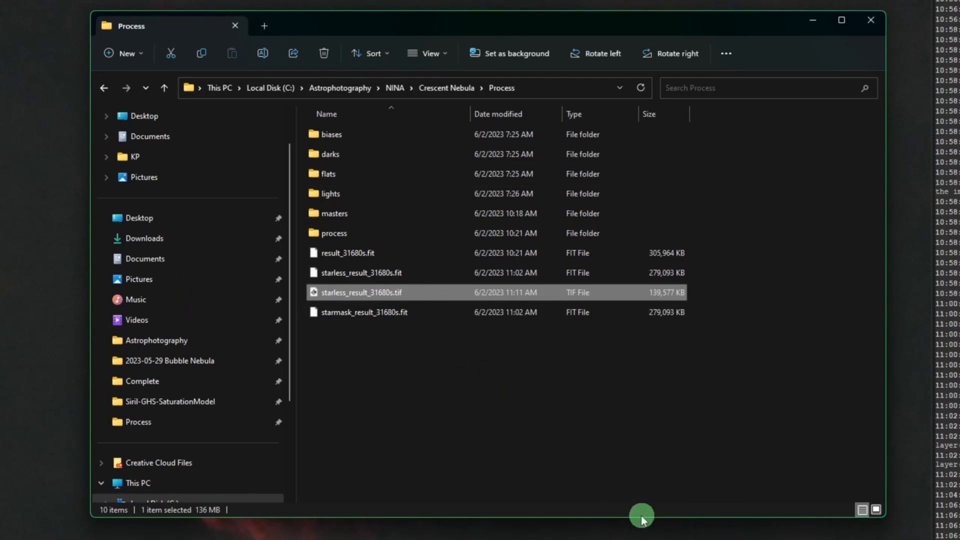
drag(554, 21, 652, 21)
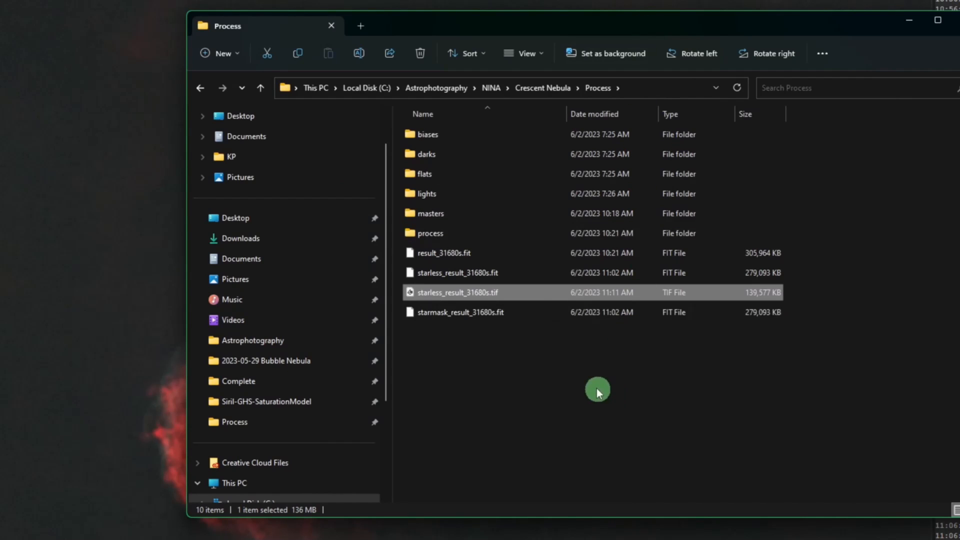
click(523, 273)
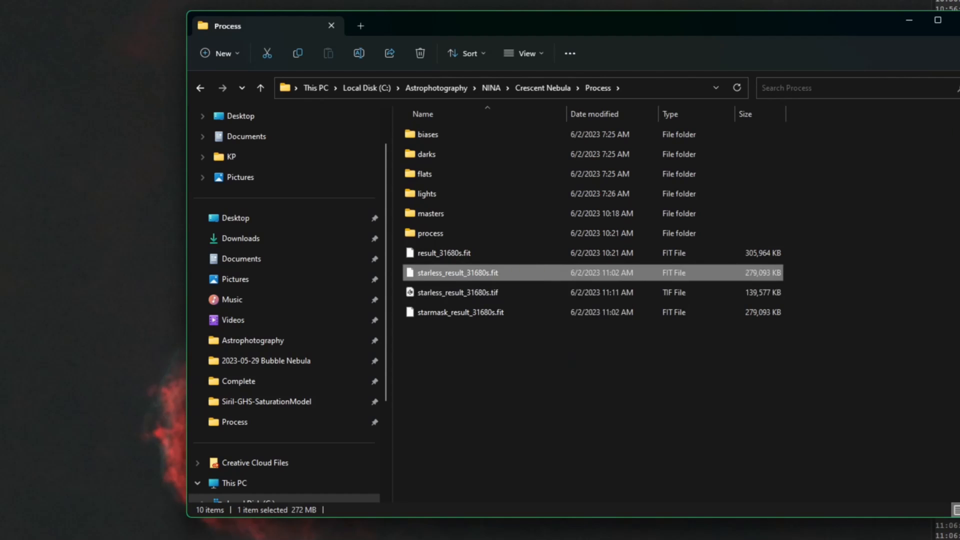
click(905, 24)
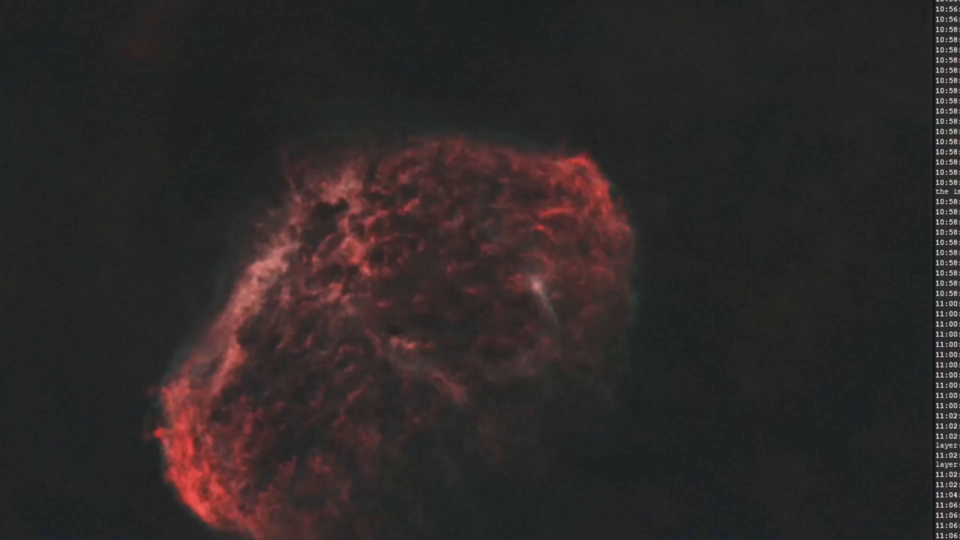
Return to the Process folder and open starless_result_31680s.tif in Photoshop
key(alt+Tab)
click(495, 317)
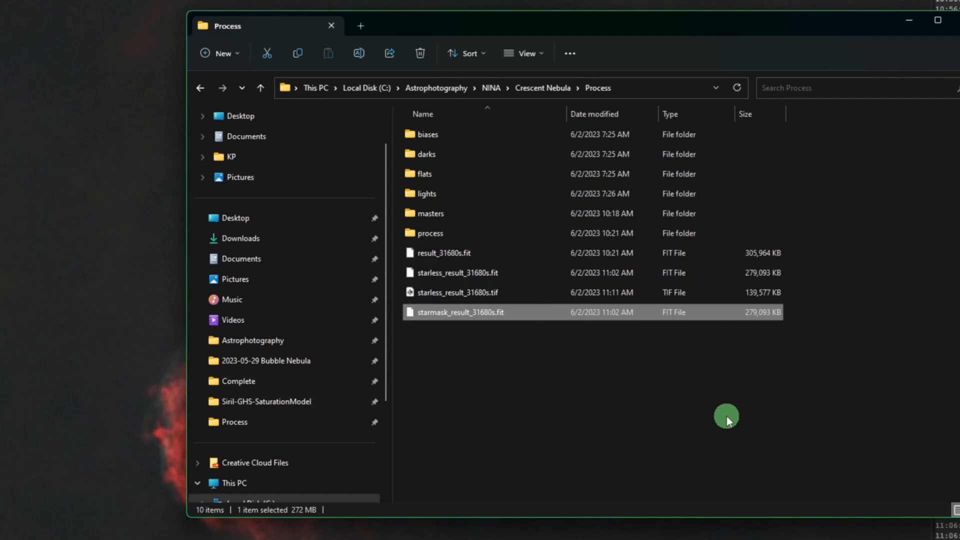
click(503, 293)
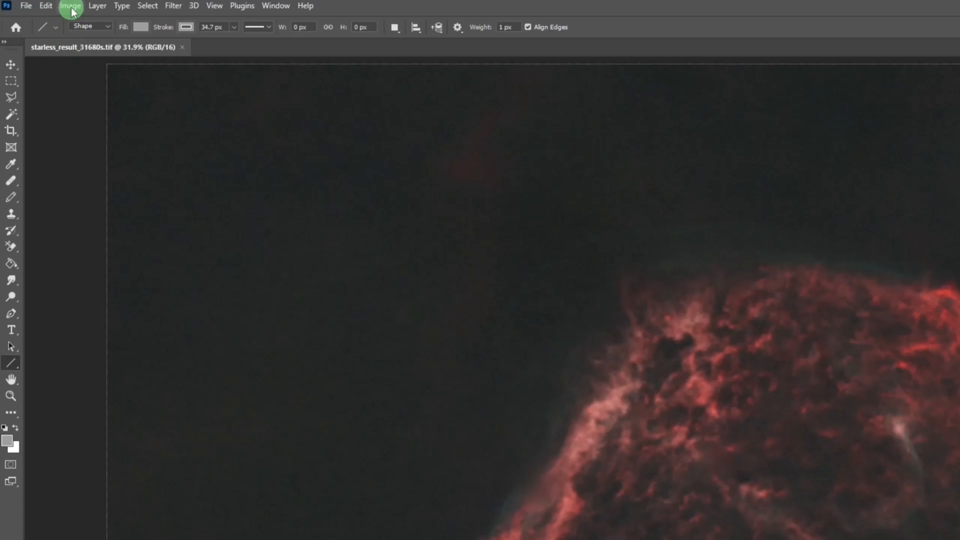
Darken the starless image's background with a Levels adjustment, setting the RGB black input level to 8
click(70, 7)
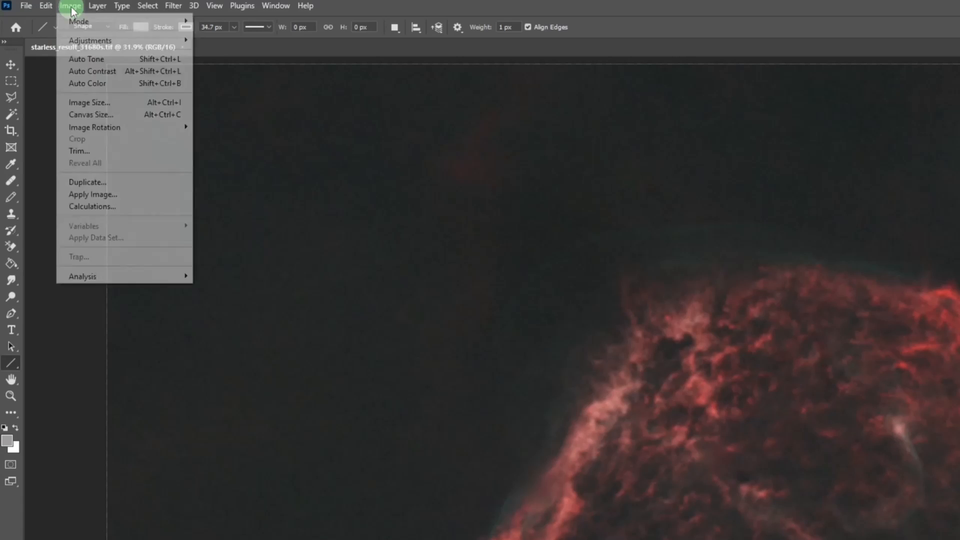
mouse_move(95, 44)
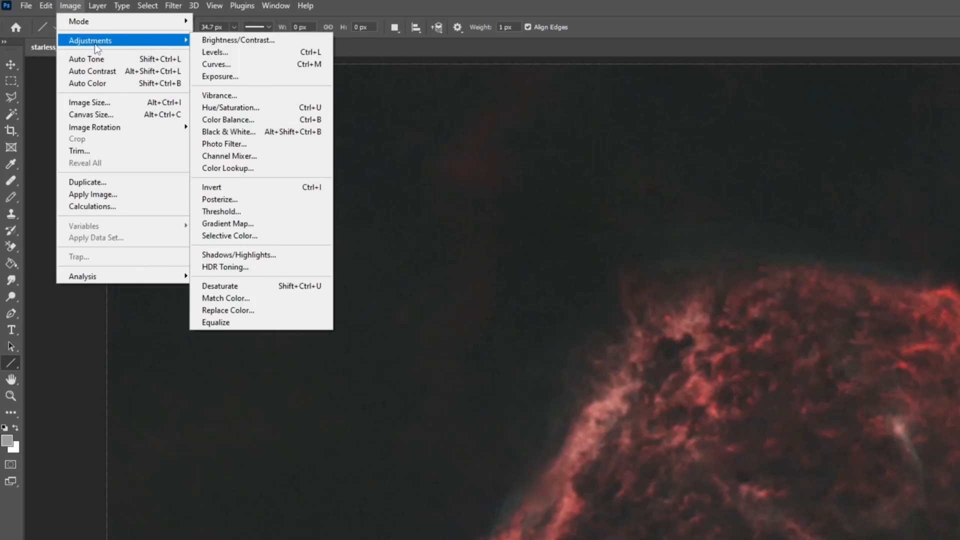
click(238, 53)
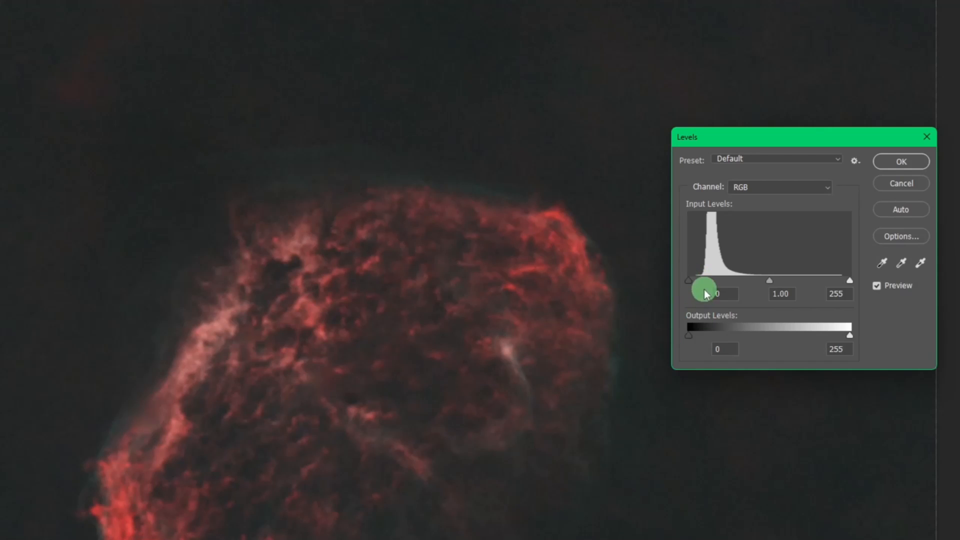
drag(688, 281, 690, 281)
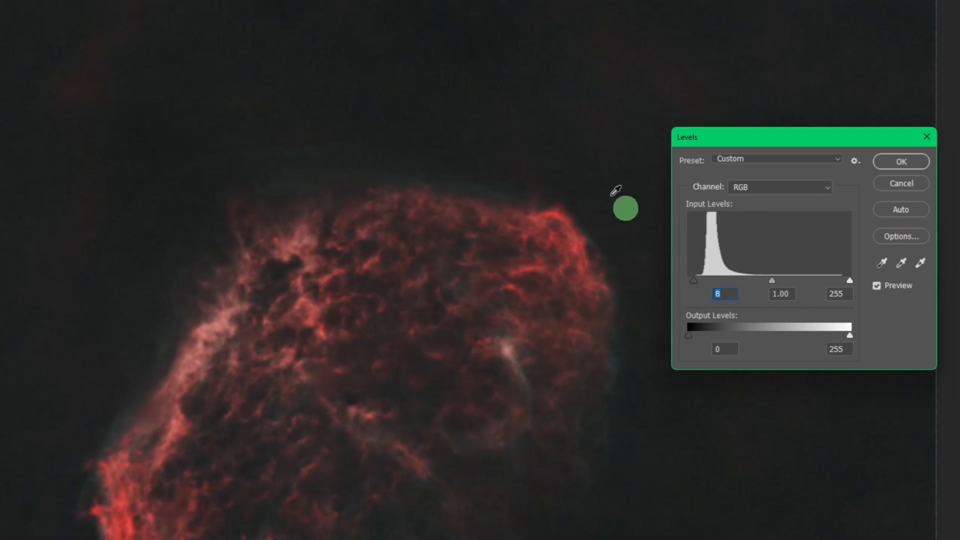
click(901, 160)
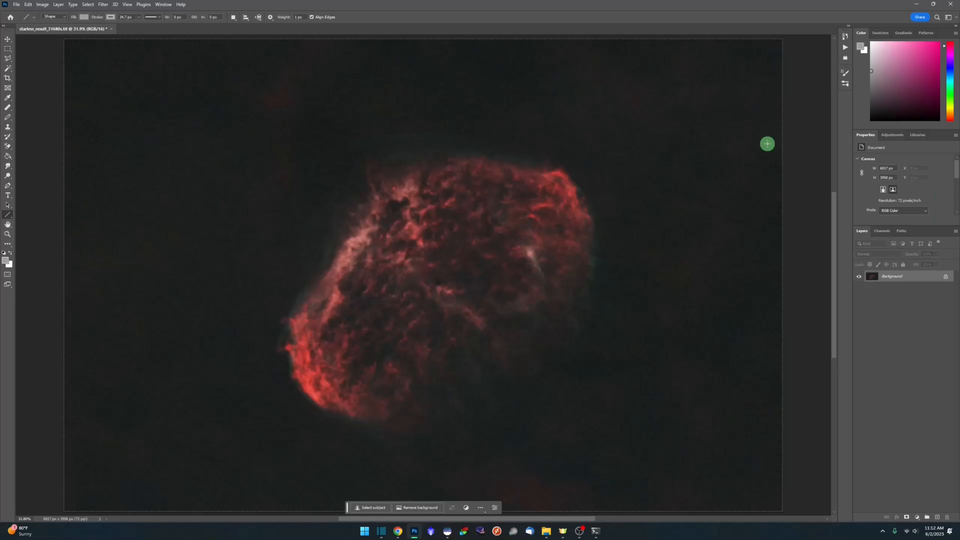
Start another Levels adjustment, check the Red channel's histogram, and set the Green channel's black input level to 14
click(43, 5)
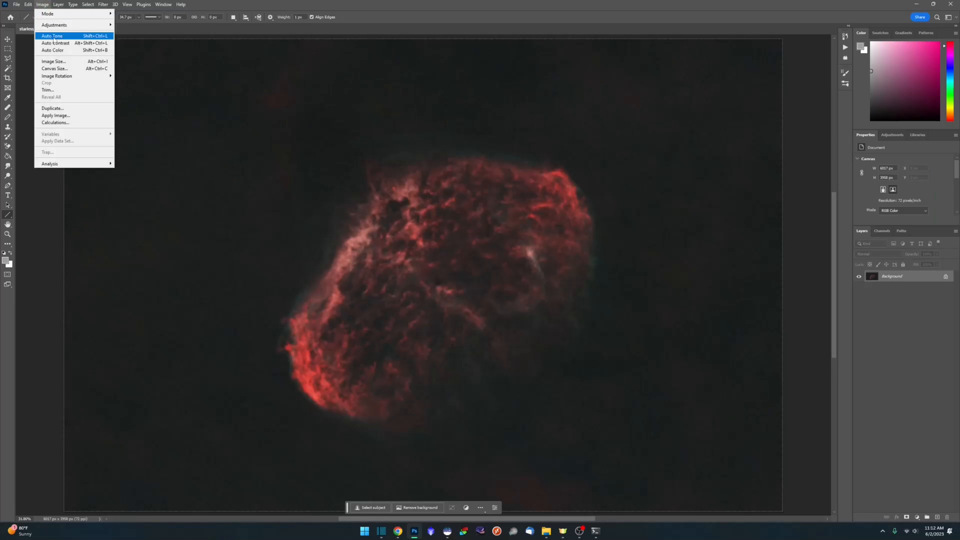
mouse_move(83, 26)
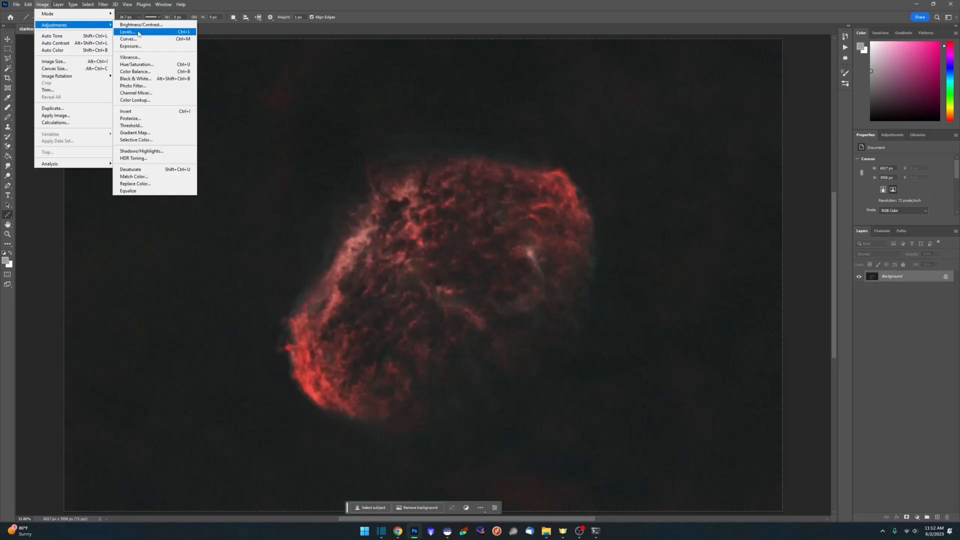
click(127, 32)
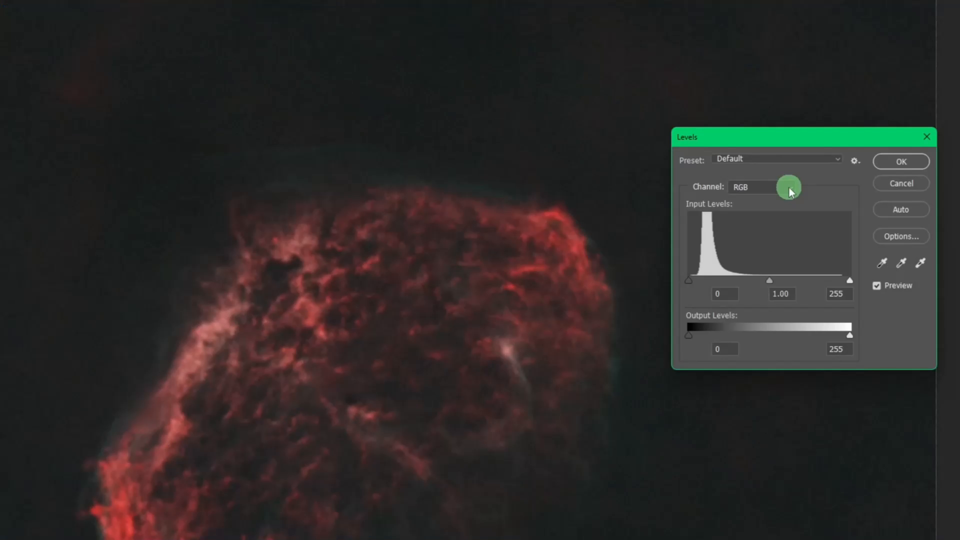
click(696, 159)
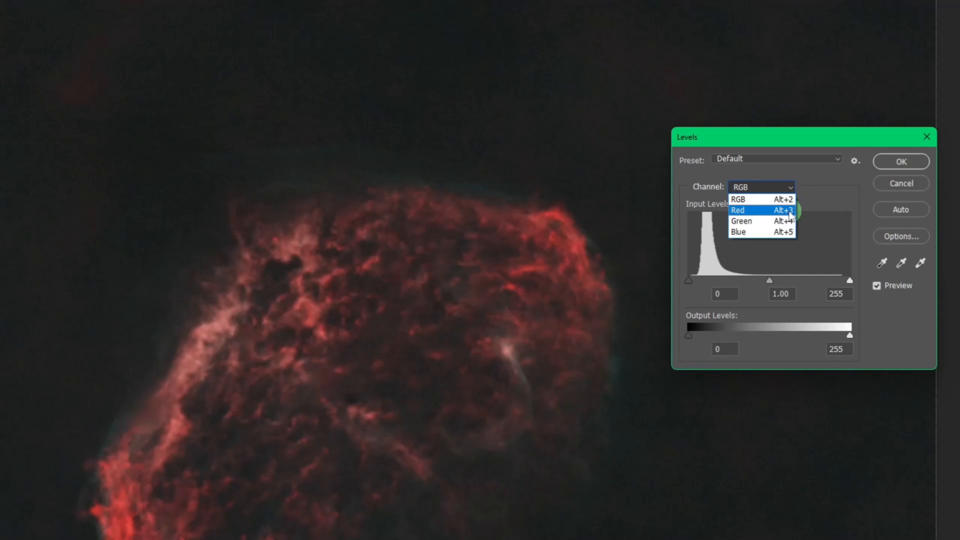
click(790, 211)
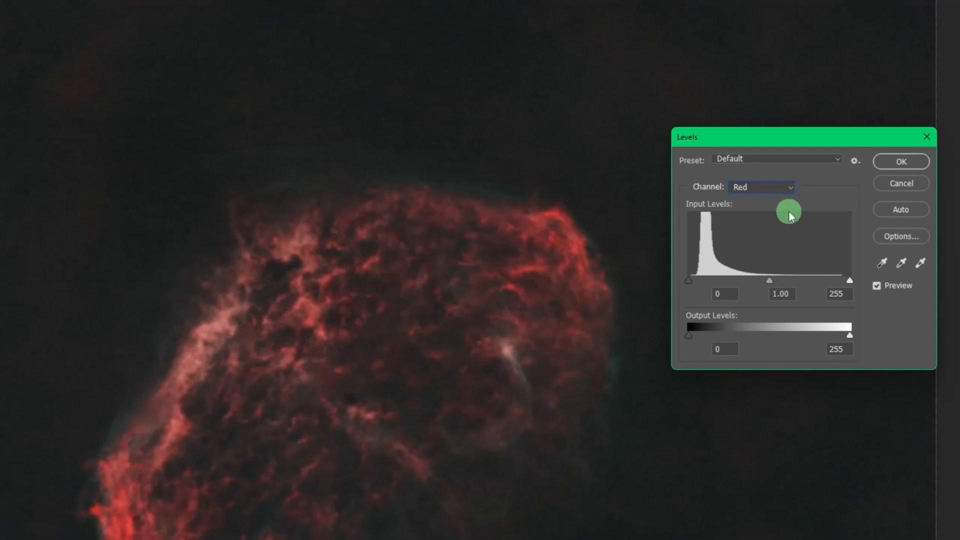
click(692, 253)
click(784, 182)
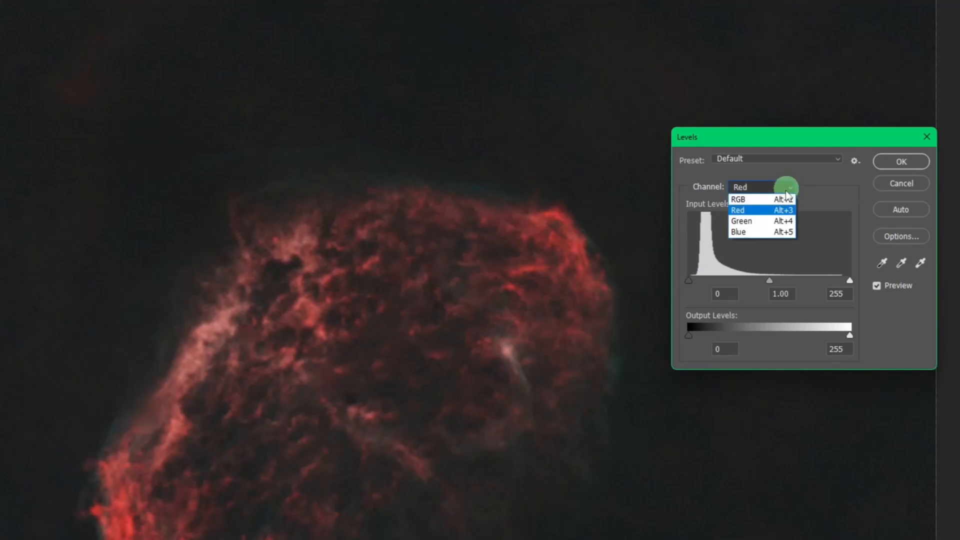
click(775, 221)
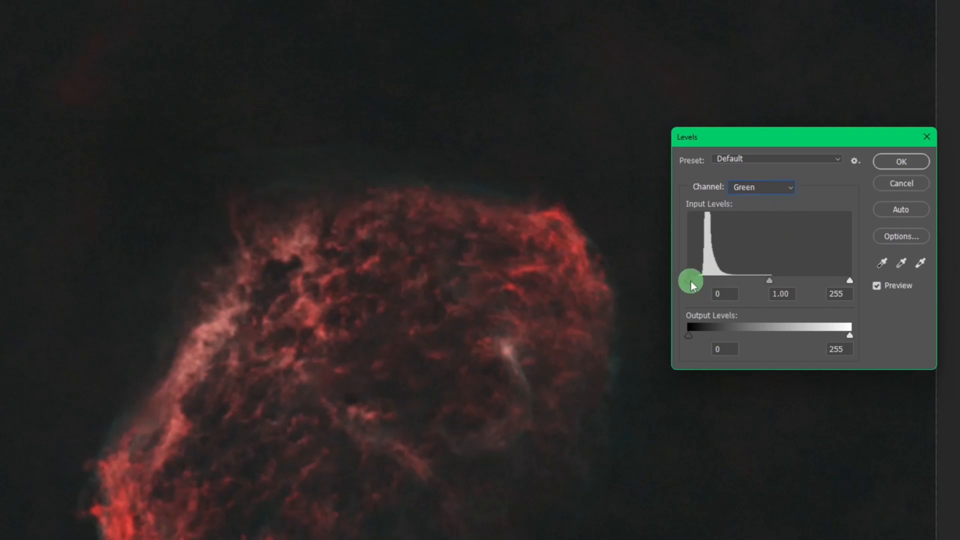
drag(688, 279, 698, 282)
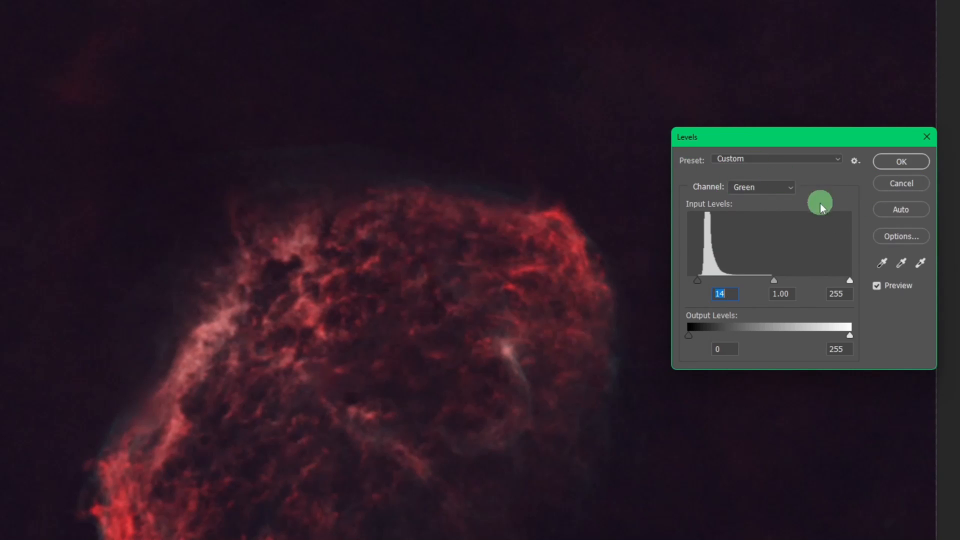
Set the Blue channel's black input level to 9 and apply the Levels adjustment
click(790, 186)
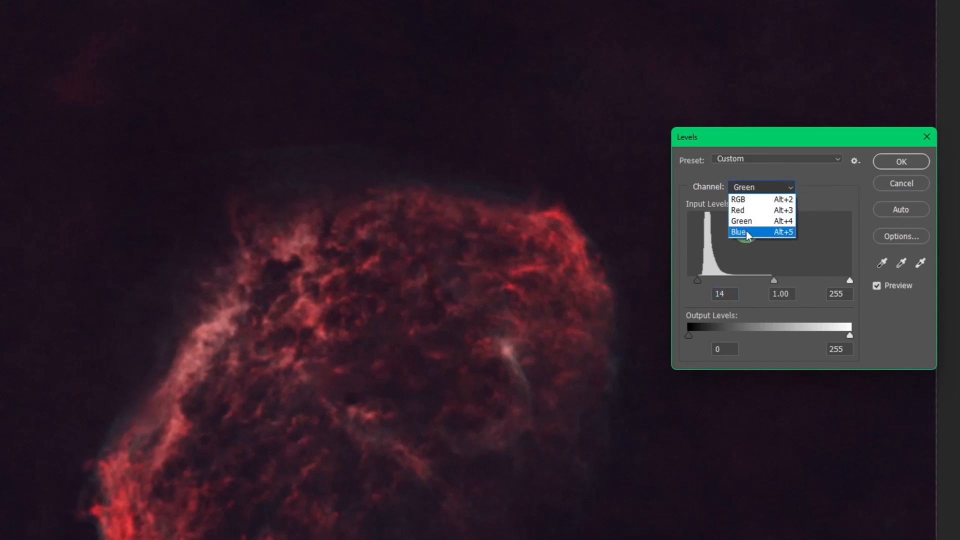
click(746, 230)
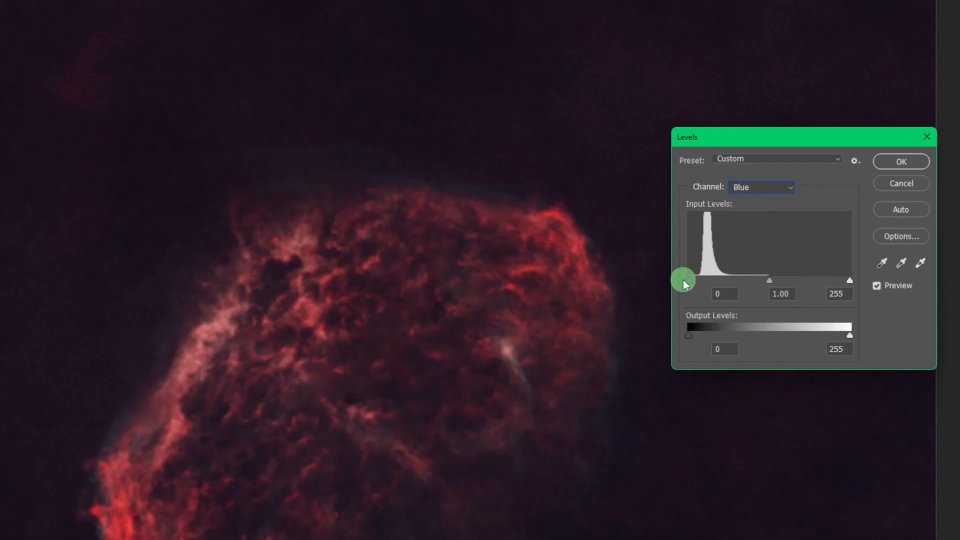
drag(688, 280, 692, 286)
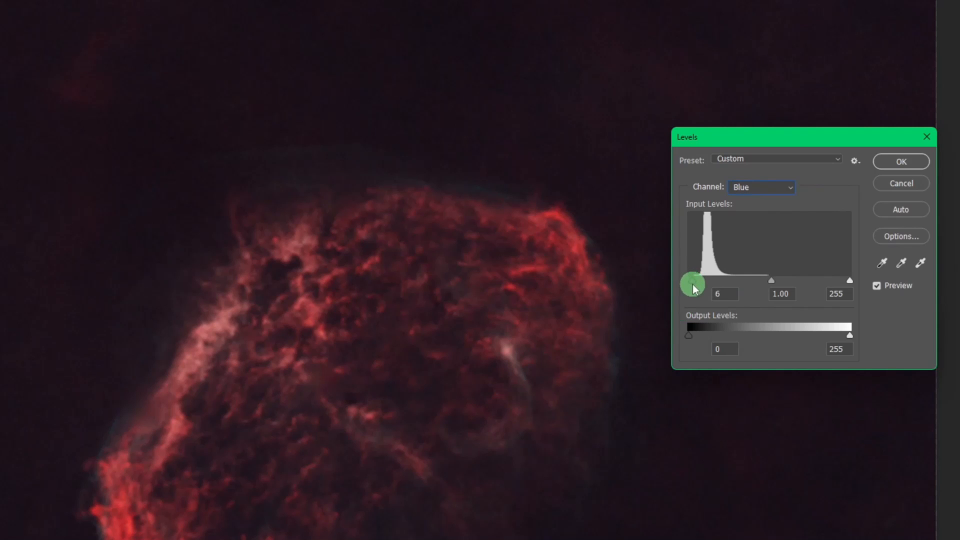
drag(694, 289, 695, 290)
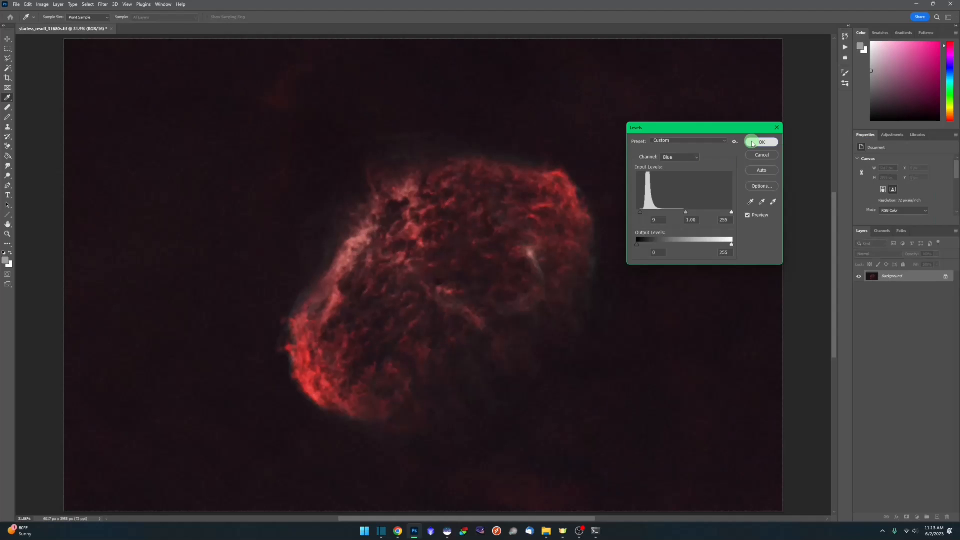
key(Return)
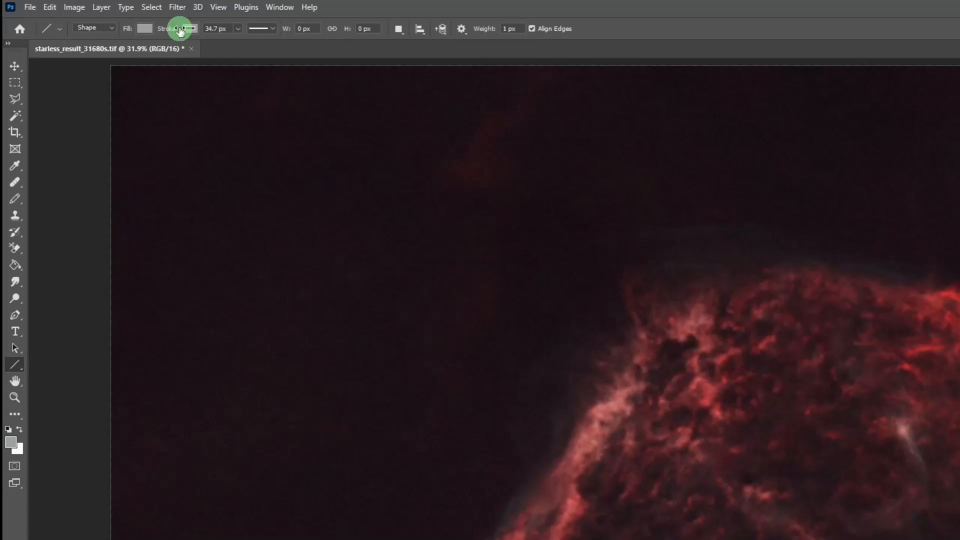
Open the Camera Raw Filter for the starless nebula image
click(177, 9)
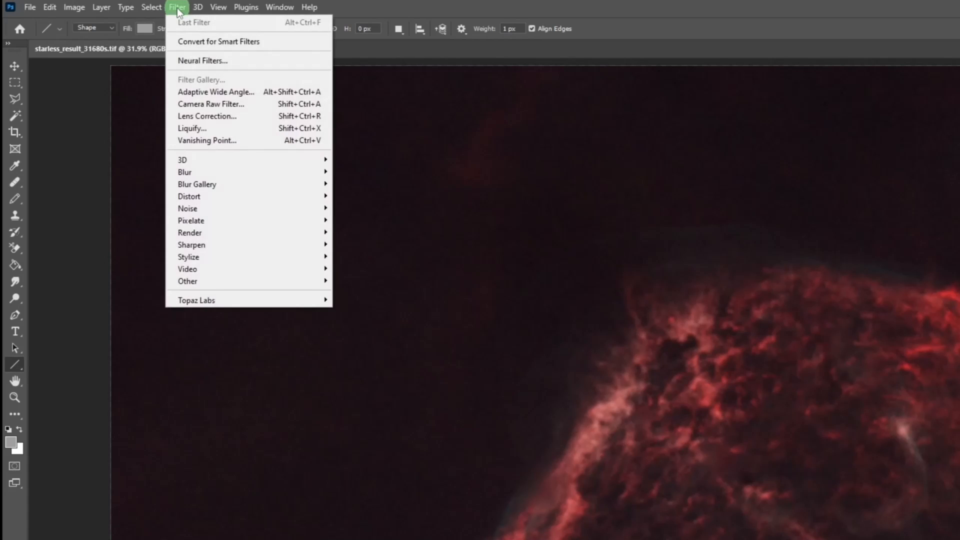
click(250, 105)
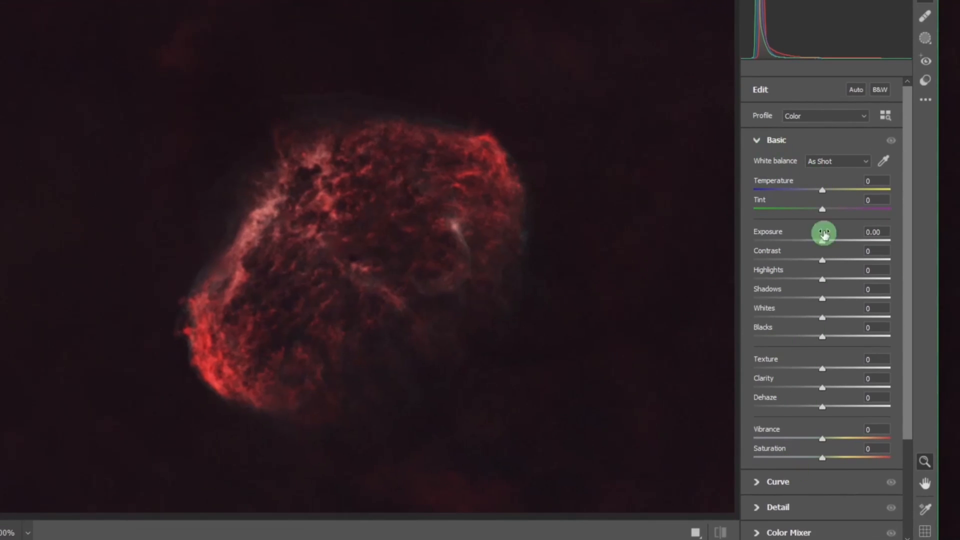
Try a Temperature of -81 and a lower Exposure, resetting each to 0
drag(824, 190, 767, 189)
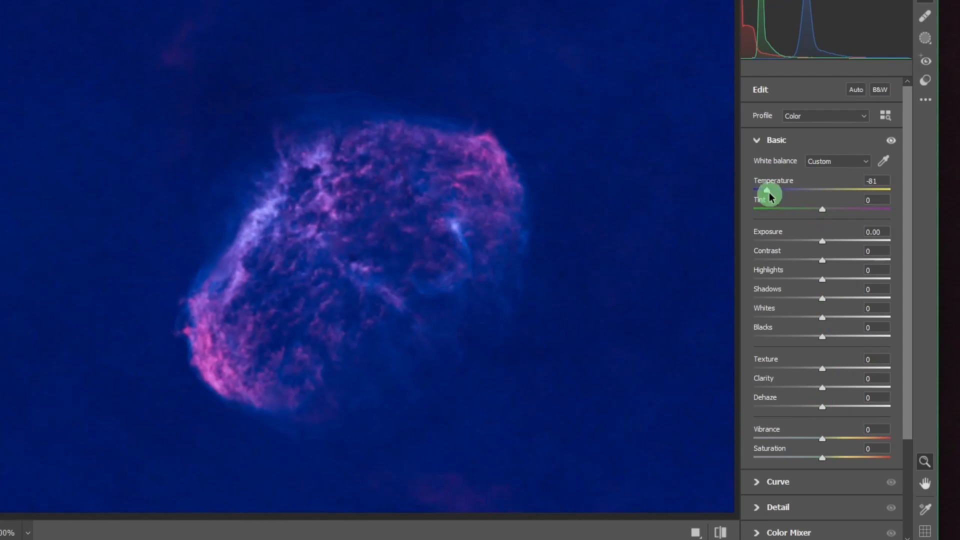
double_click(768, 192)
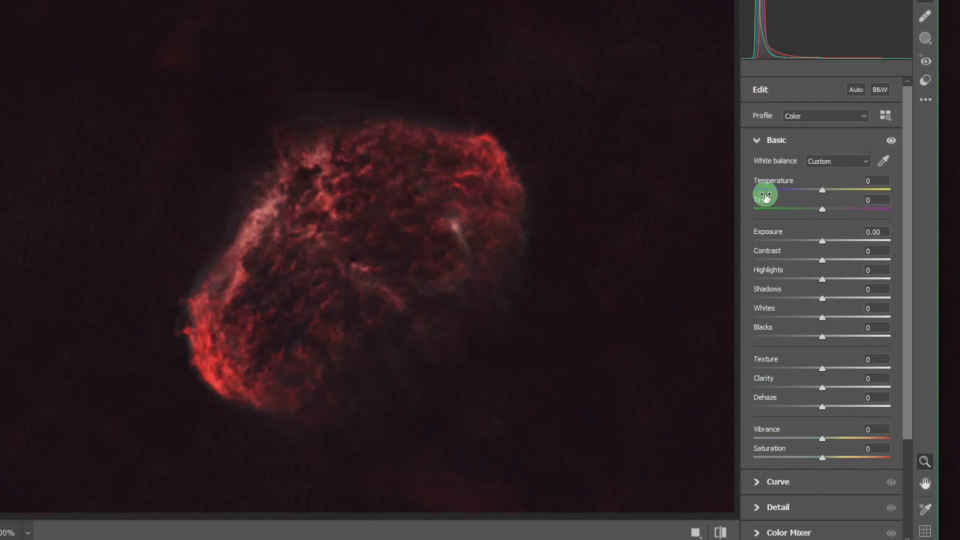
drag(820, 246, 799, 241)
double_click(799, 241)
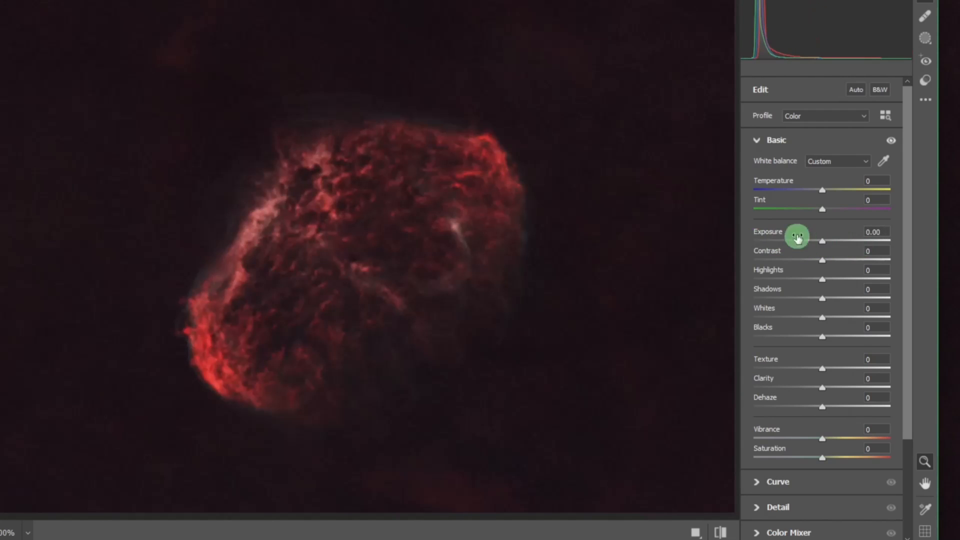
Set the Camera Raw tone values to Contrast +7, Highlights +21, Shadows +21 and Blacks +6
mouse_move(824, 263)
mouse_down()
mouse_move(838, 262)
mouse_move(829, 263)
mouse_up()
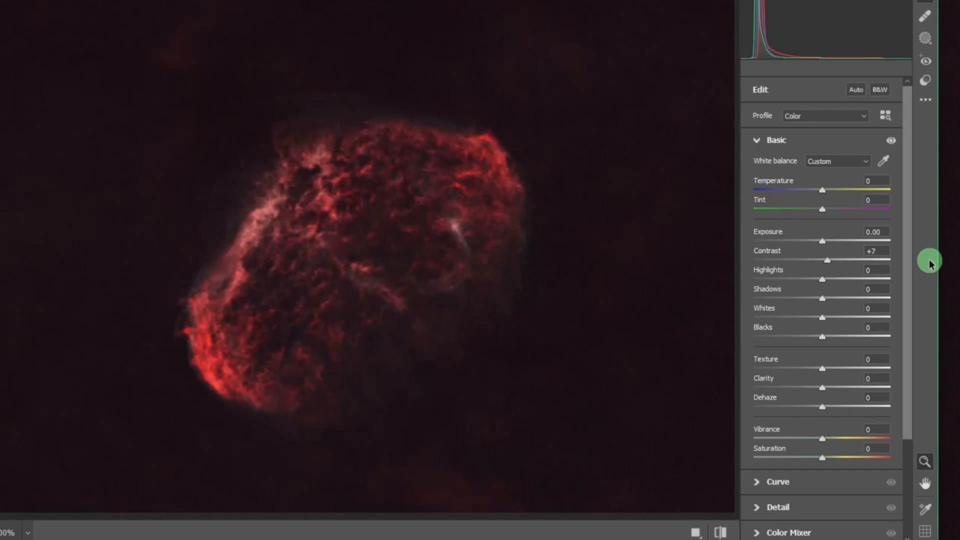
drag(824, 282, 839, 283)
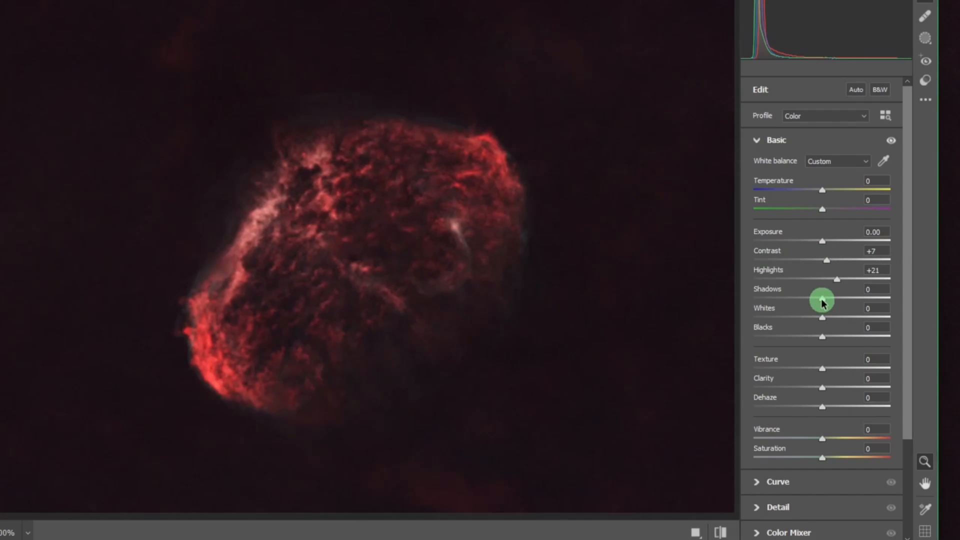
mouse_move(823, 301)
mouse_down()
mouse_move(842, 302)
mouse_move(796, 301)
mouse_move(836, 301)
mouse_up()
drag(823, 317, 826, 341)
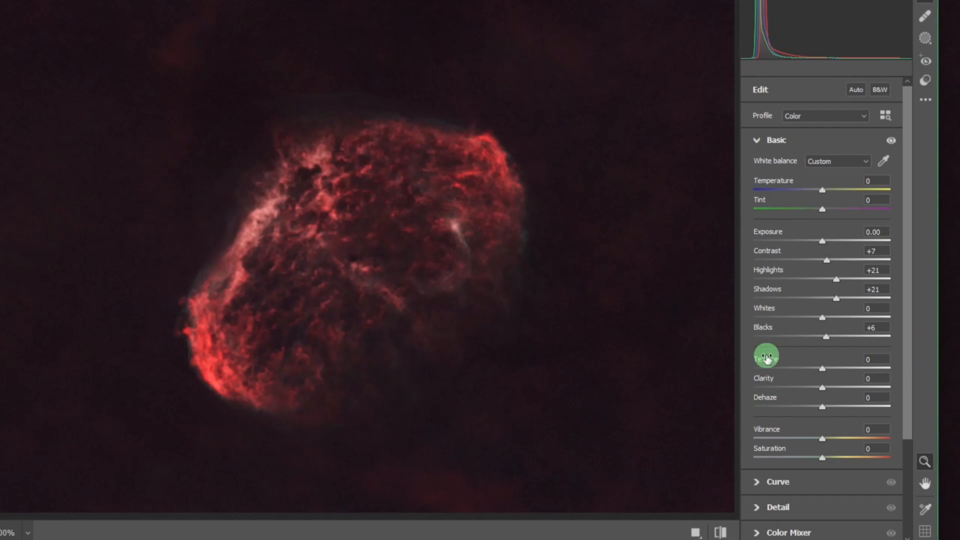
mouse_move(767, 358)
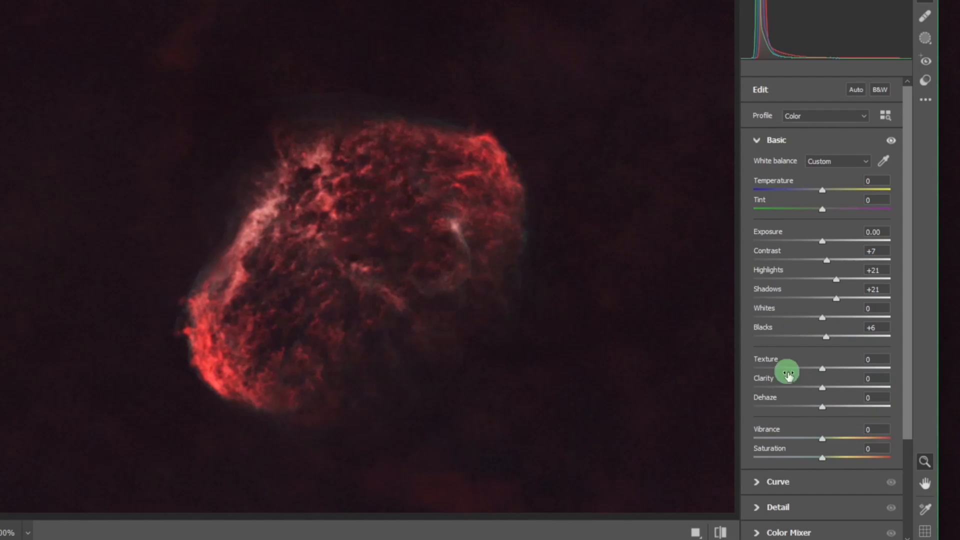
Set Clarity to +13 after trying and resetting Dehaze and Texture, and apply the Camera Raw adjustments
mouse_move(822, 411)
mouse_down()
mouse_move(763, 415)
mouse_move(866, 410)
mouse_move(833, 413)
mouse_up()
double_click(825, 407)
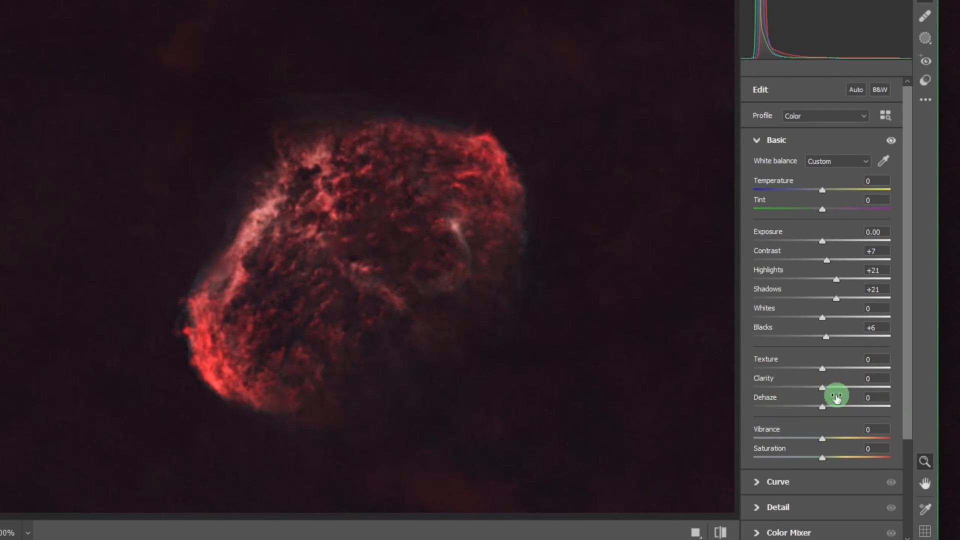
mouse_move(824, 388)
mouse_down()
mouse_move(922, 389)
mouse_move(738, 390)
mouse_move(834, 396)
mouse_up()
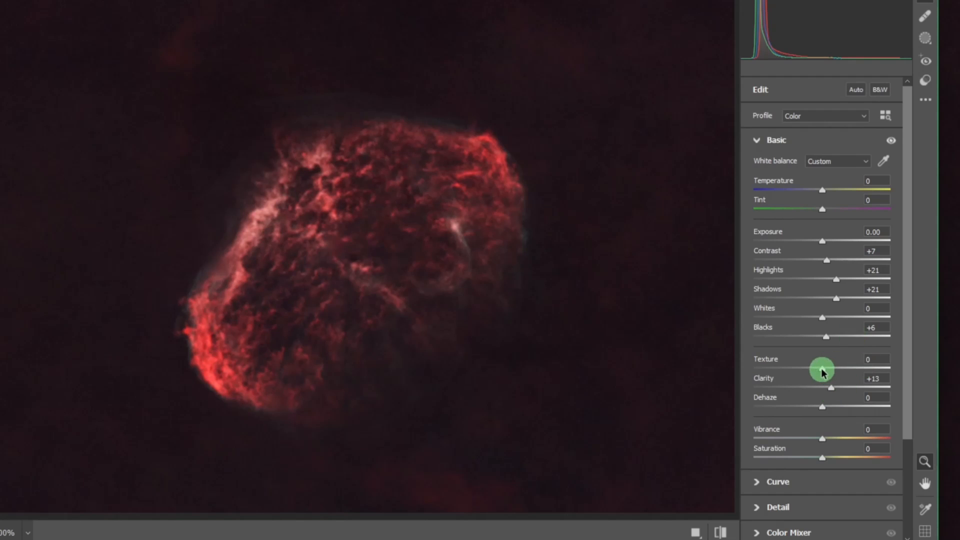
drag(822, 373, 843, 369)
double_click(843, 369)
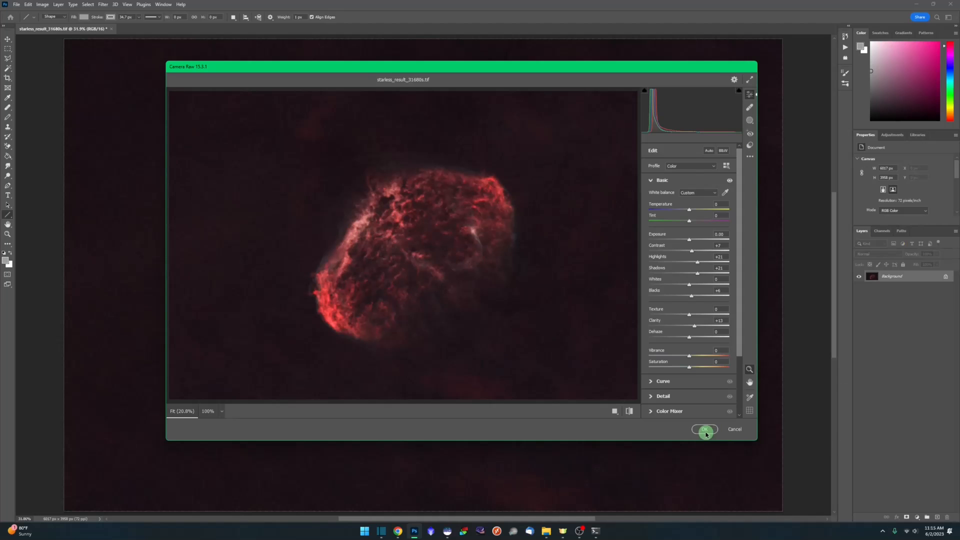
click(704, 431)
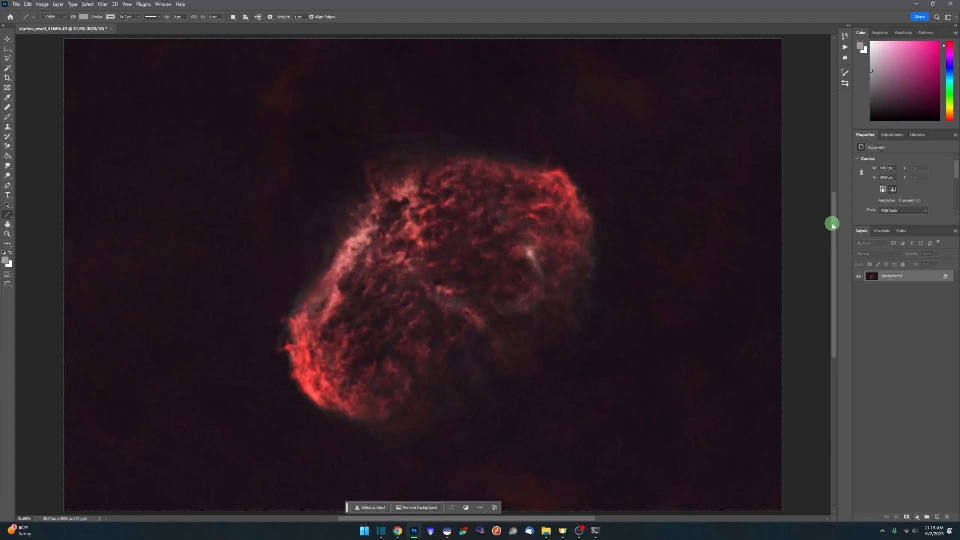
Open the starless image in the Topaz DeNoise AI filter
drag(833, 225, 832, 239)
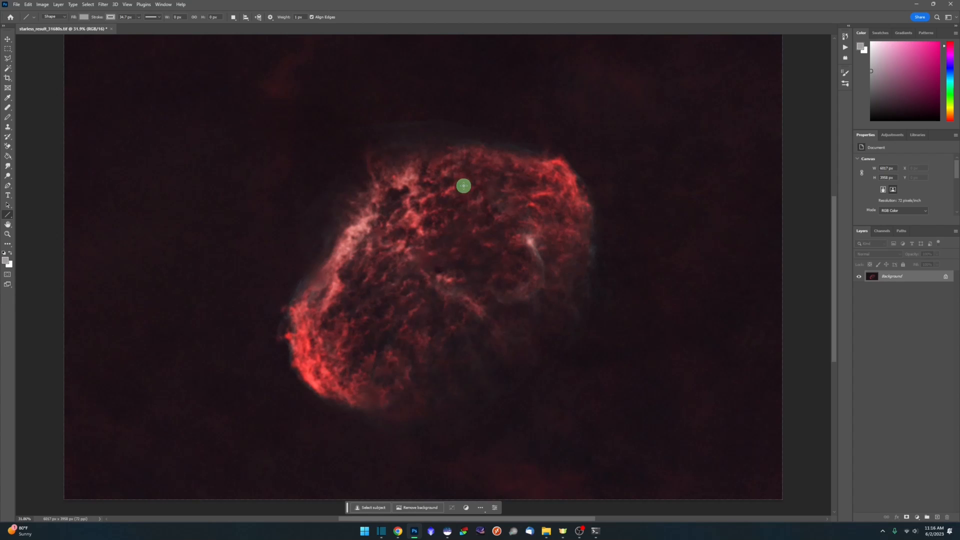
click(101, 5)
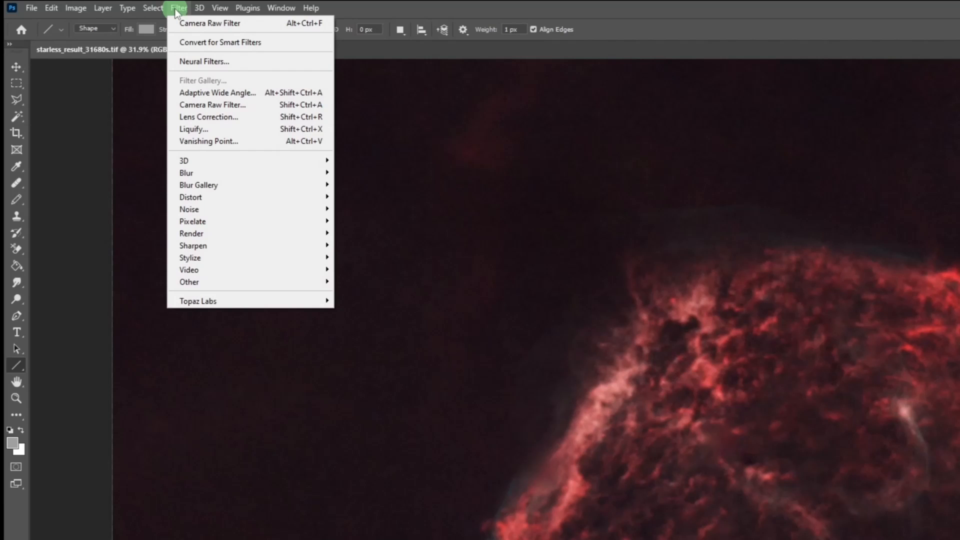
click(219, 305)
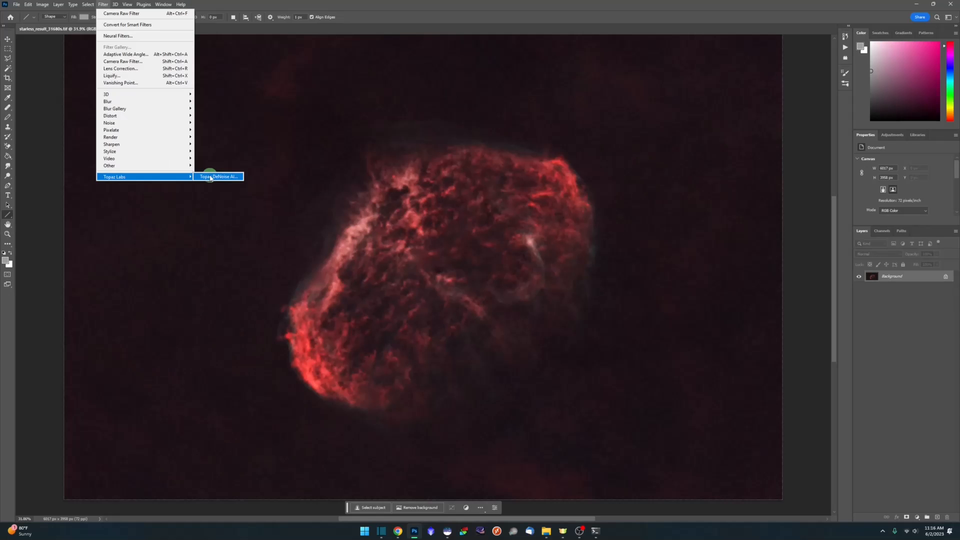
click(362, 301)
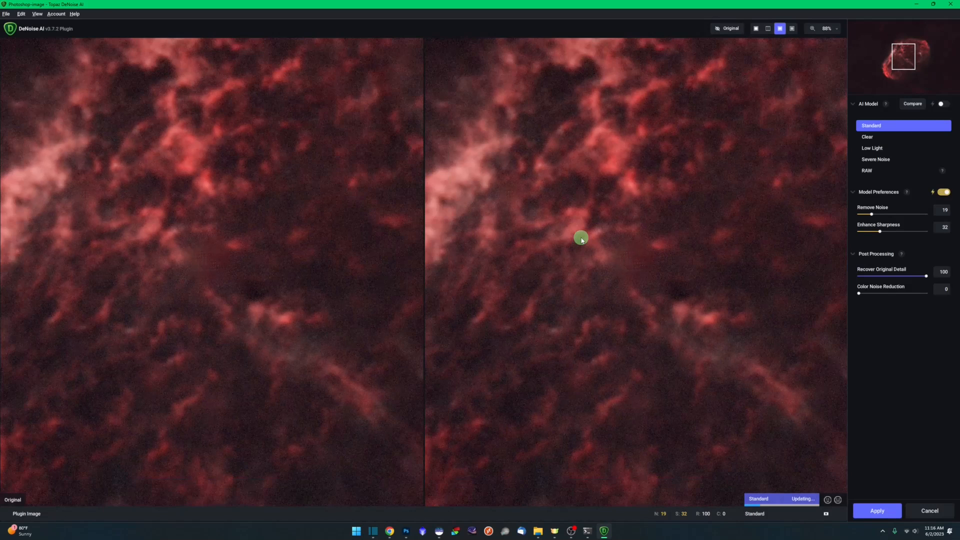
Compare the Standard model's denoised preview with the original across the whole nebula, using the split view
scroll(580, 239, down, 3)
scroll(581, 238, down, 4)
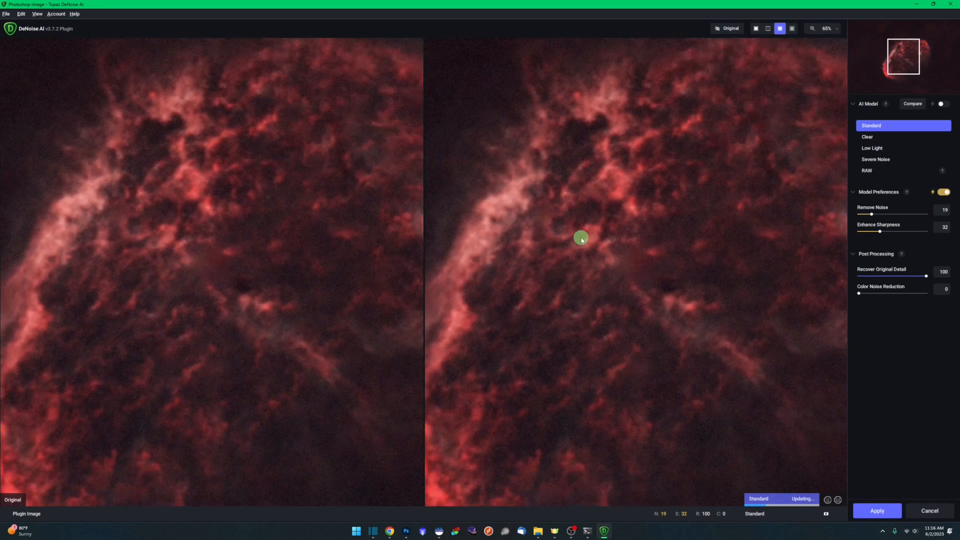
scroll(581, 239, down, 1)
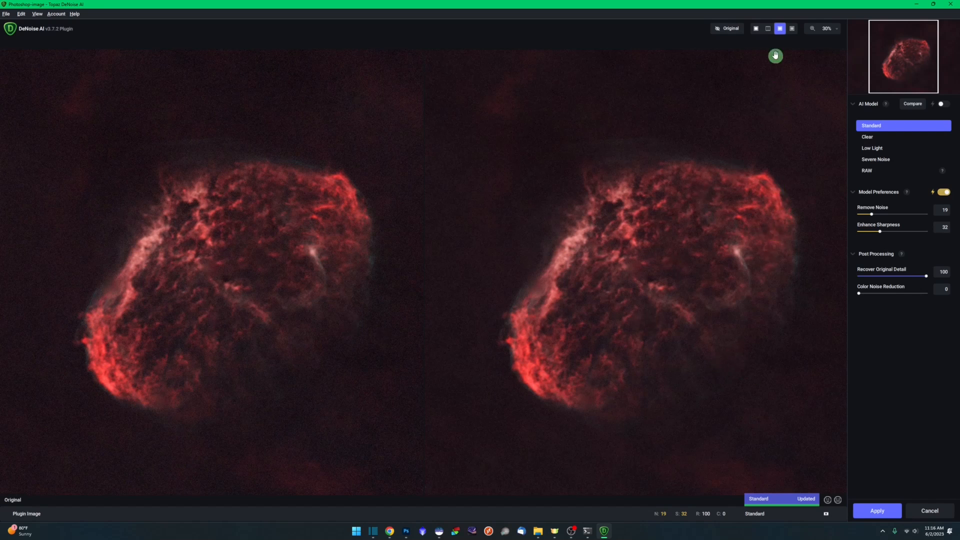
click(767, 31)
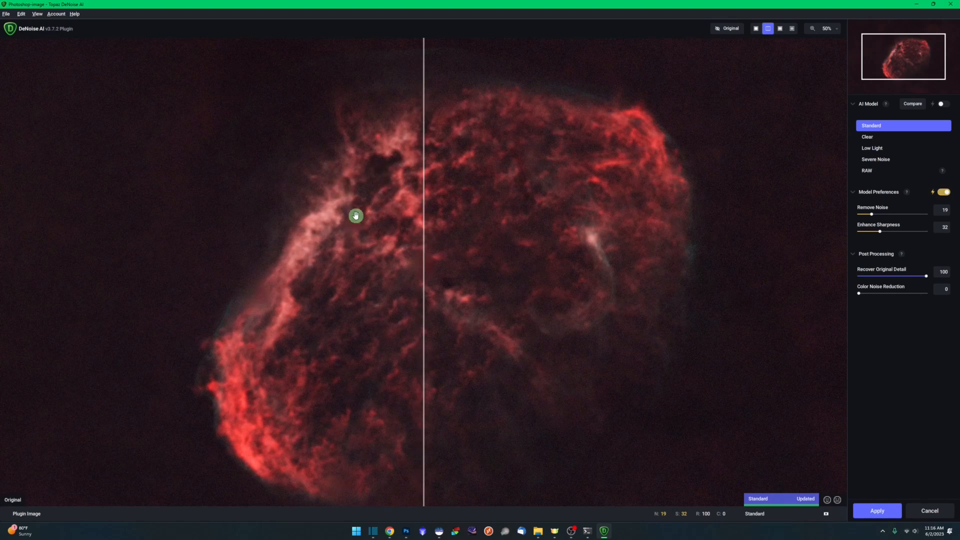
drag(423, 221, 494, 192)
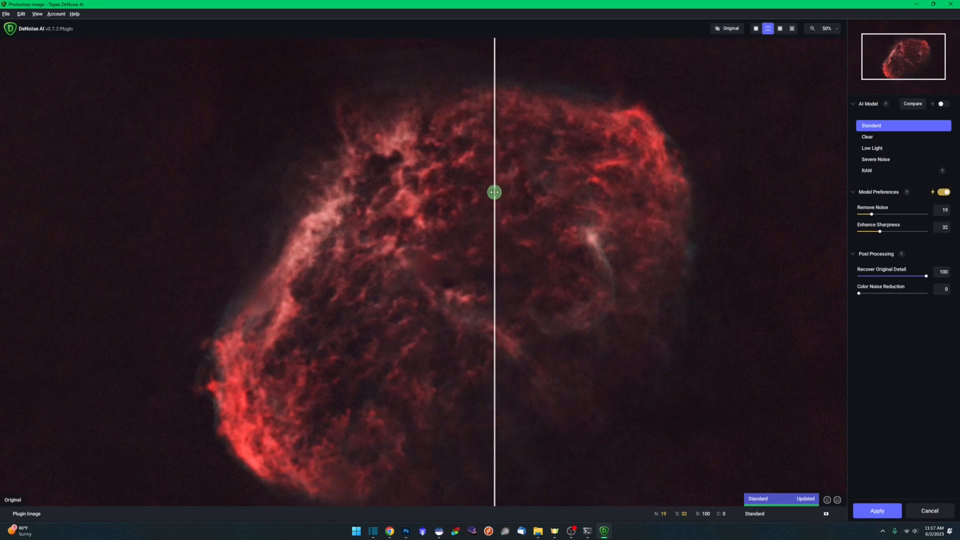
Switch the AI model to Clear, compare its preview across the nebula, and apply the noise reduction
click(861, 136)
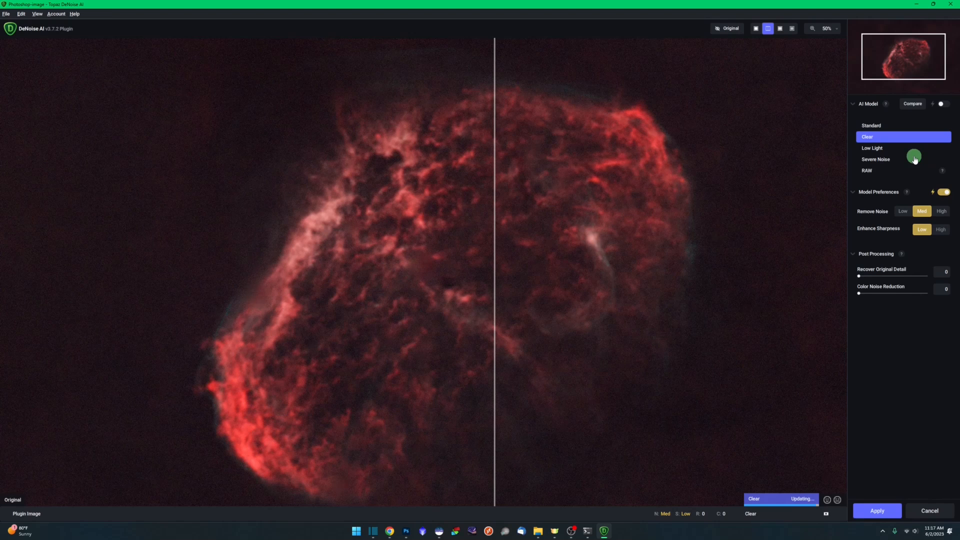
drag(494, 180, 675, 182)
drag(585, 185, 477, 180)
click(880, 511)
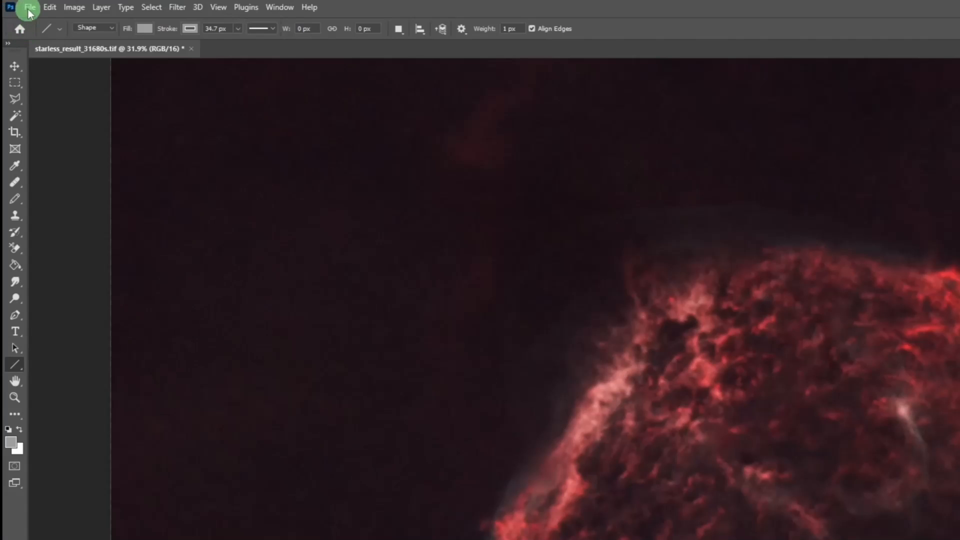
Save the denoised starless TIFF and close Photoshop
click(16, 4)
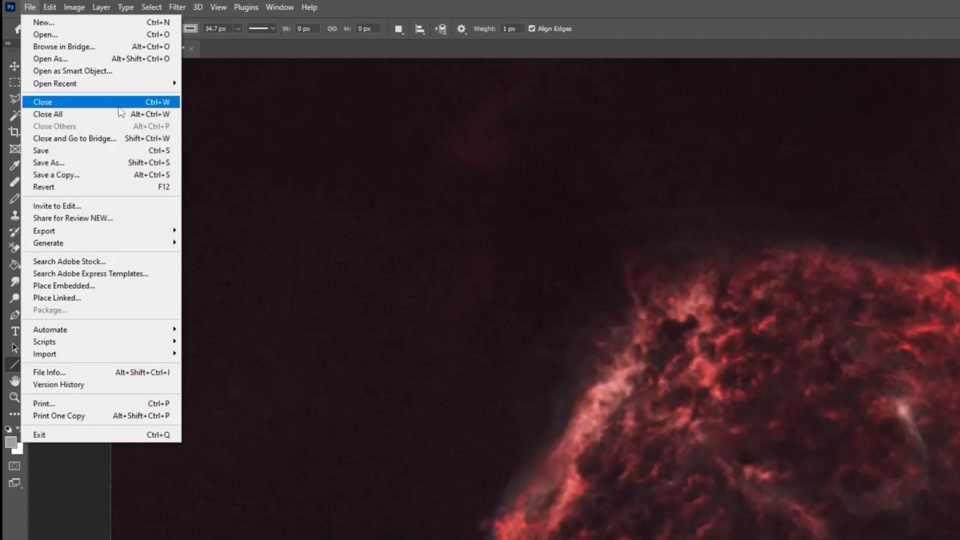
click(73, 150)
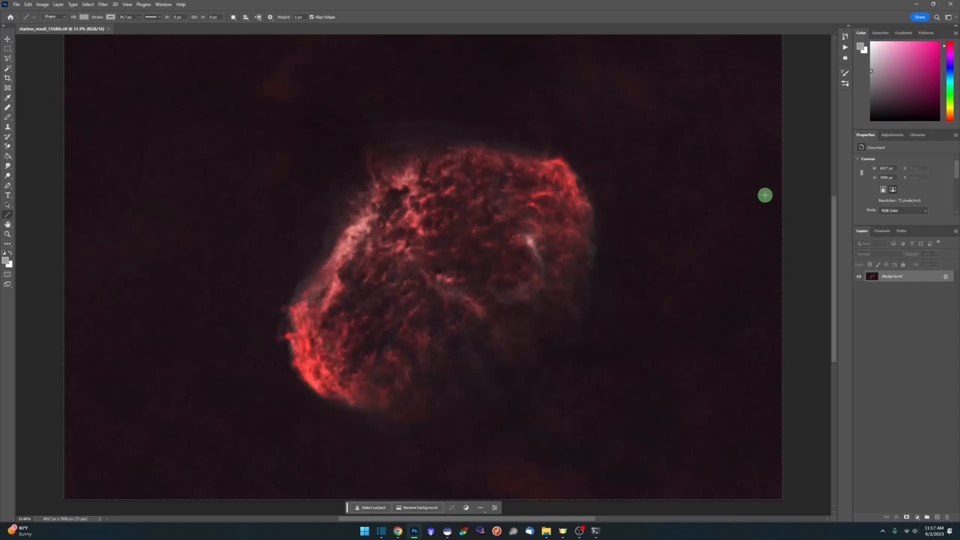
click(955, 6)
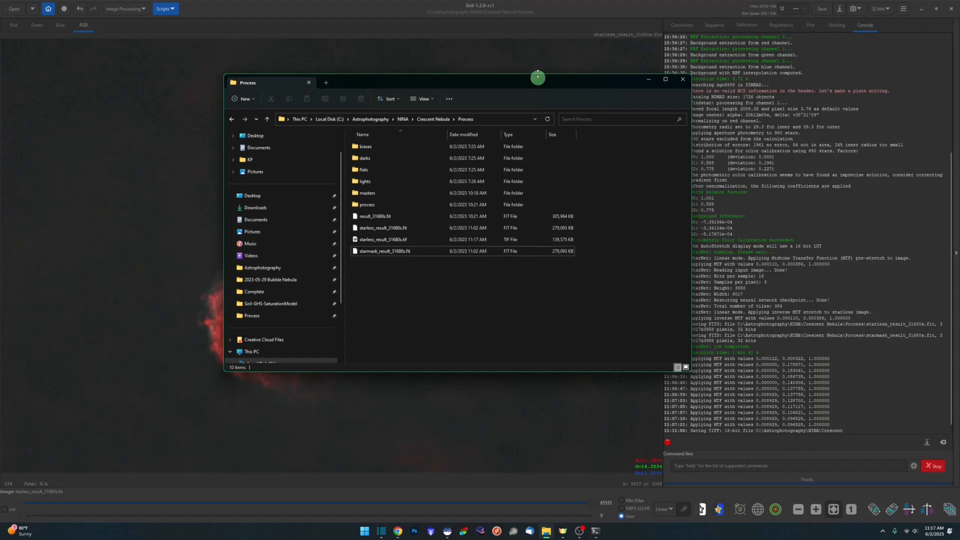
Return to Siril and open starless_result_31680s.tif from the Process folder
click(568, 22)
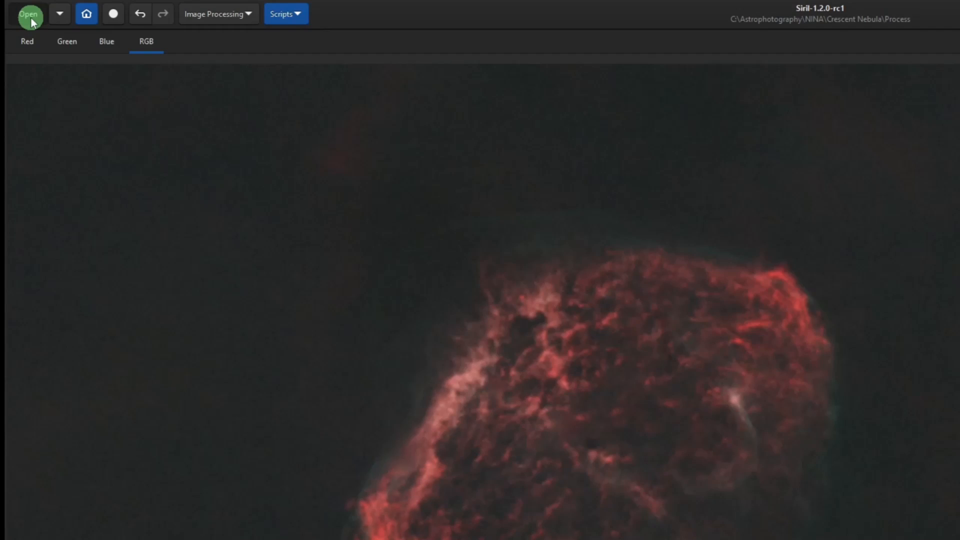
click(30, 16)
click(786, 397)
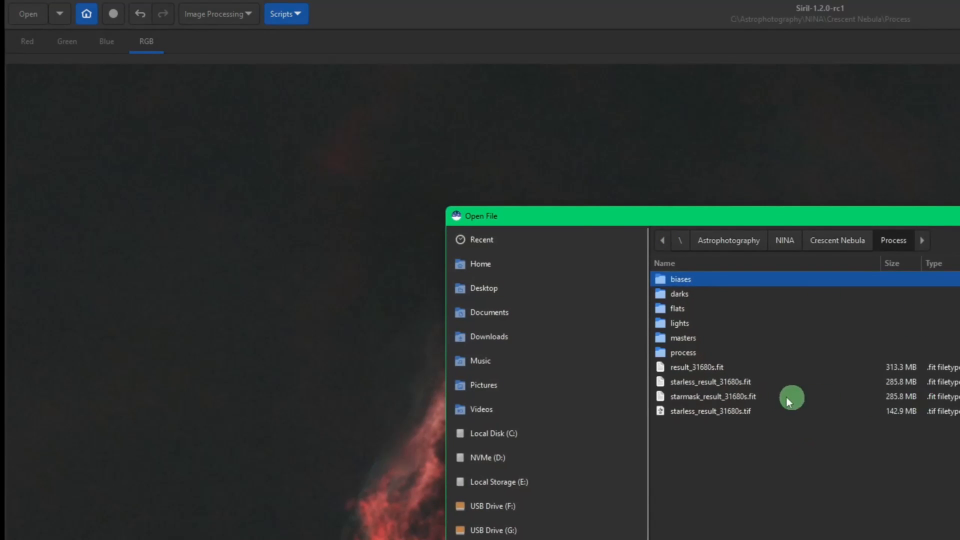
click(767, 411)
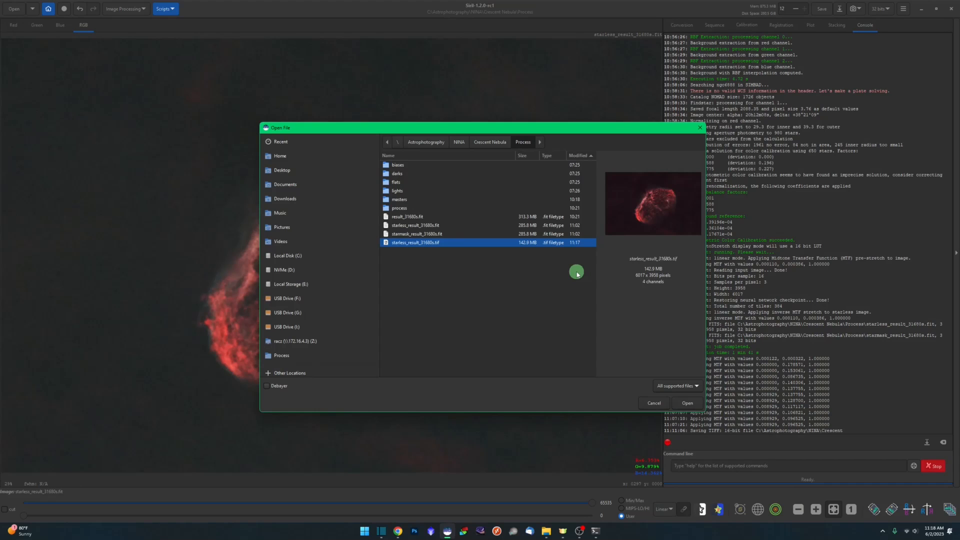
double_click(553, 244)
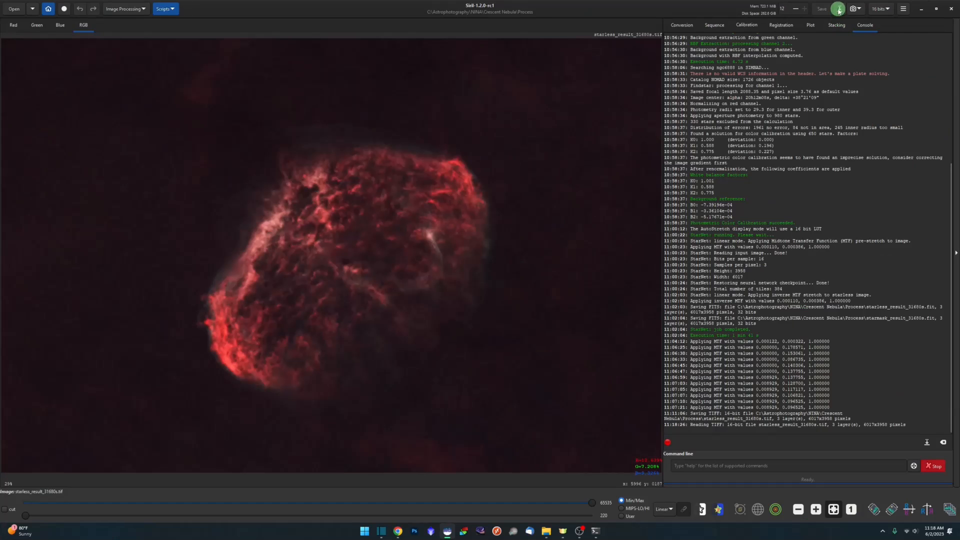
Save the denoised image as starless_result_31680s.fit in the Process folder, replacing the existing file, in 32-bit floating point format
click(838, 10)
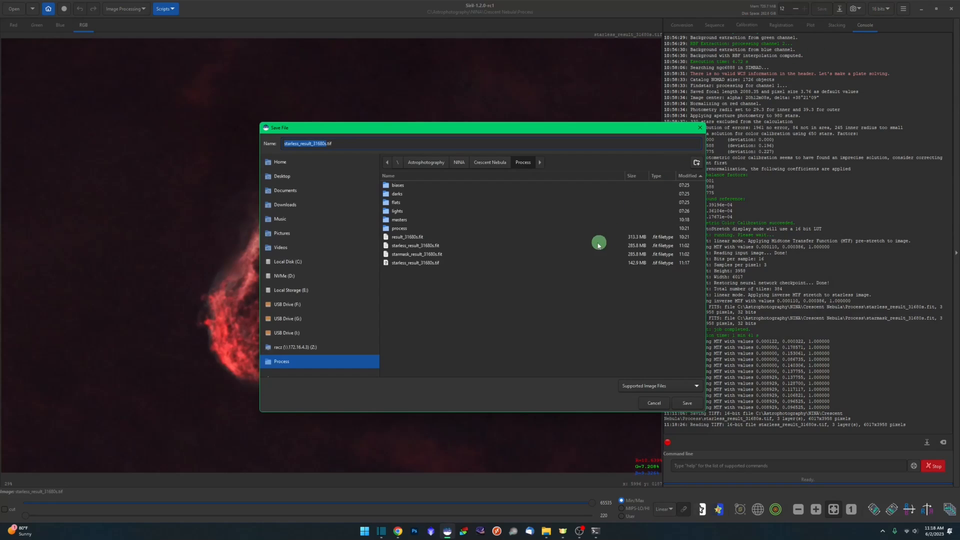
click(443, 246)
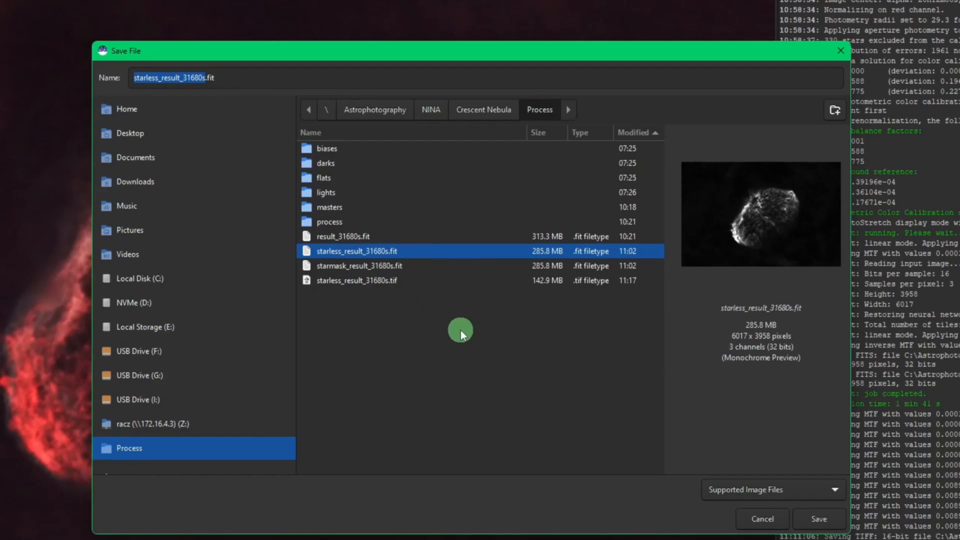
double_click(466, 247)
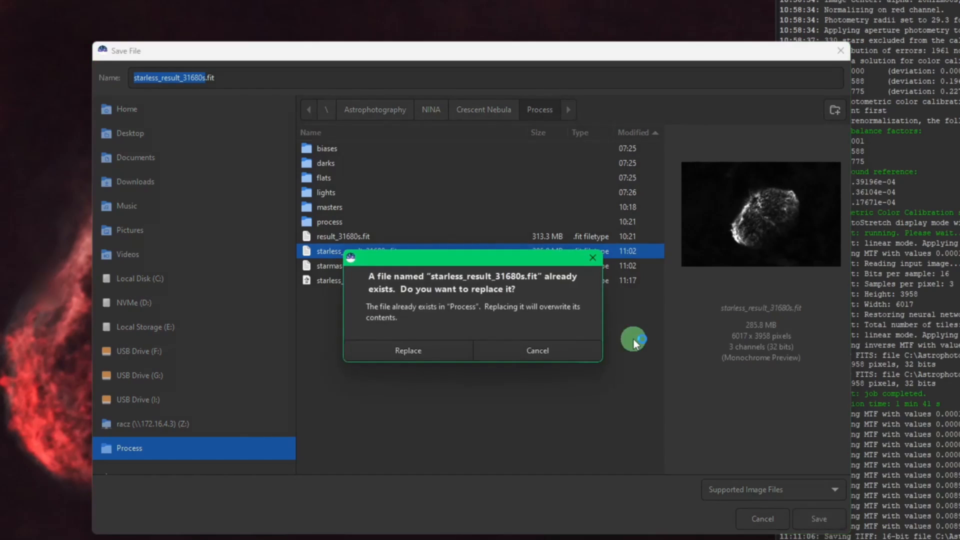
click(400, 350)
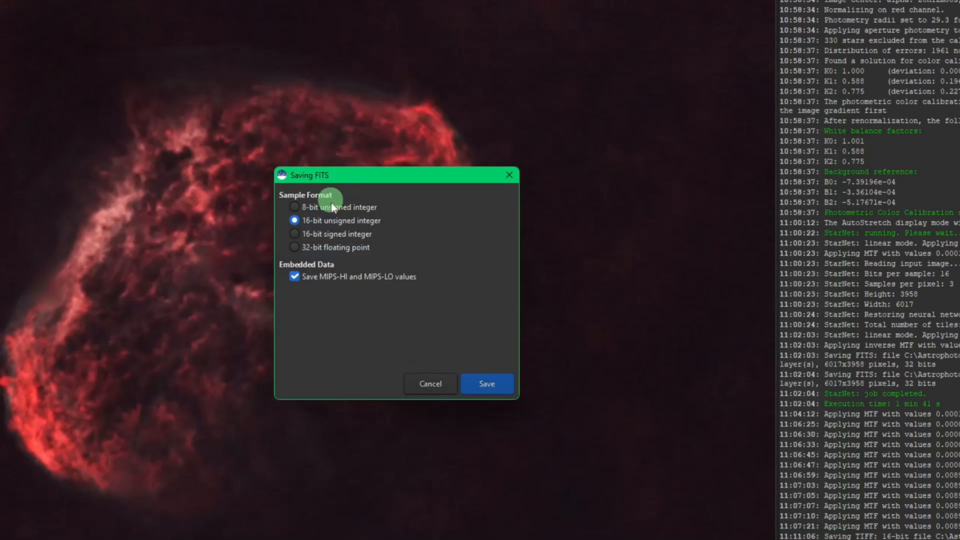
drag(396, 177, 425, 163)
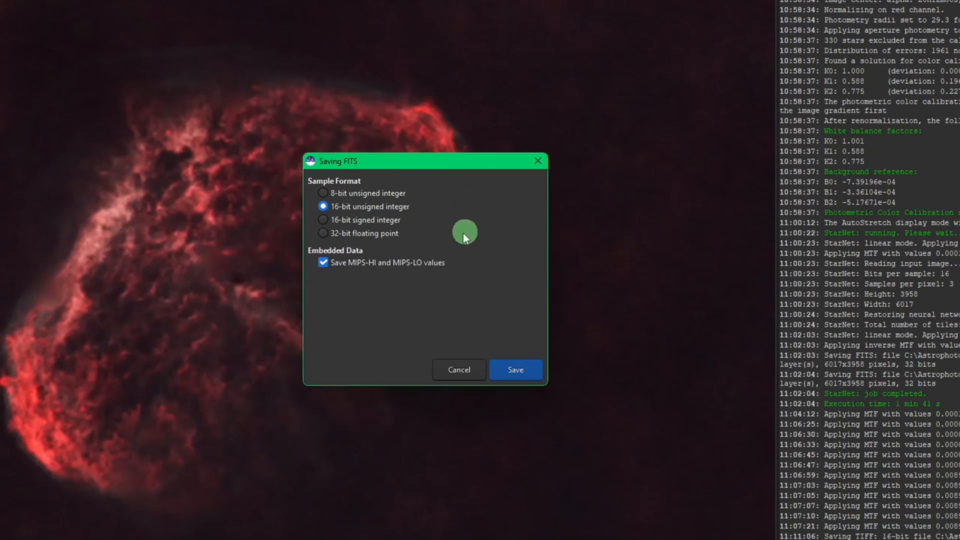
click(354, 238)
click(515, 370)
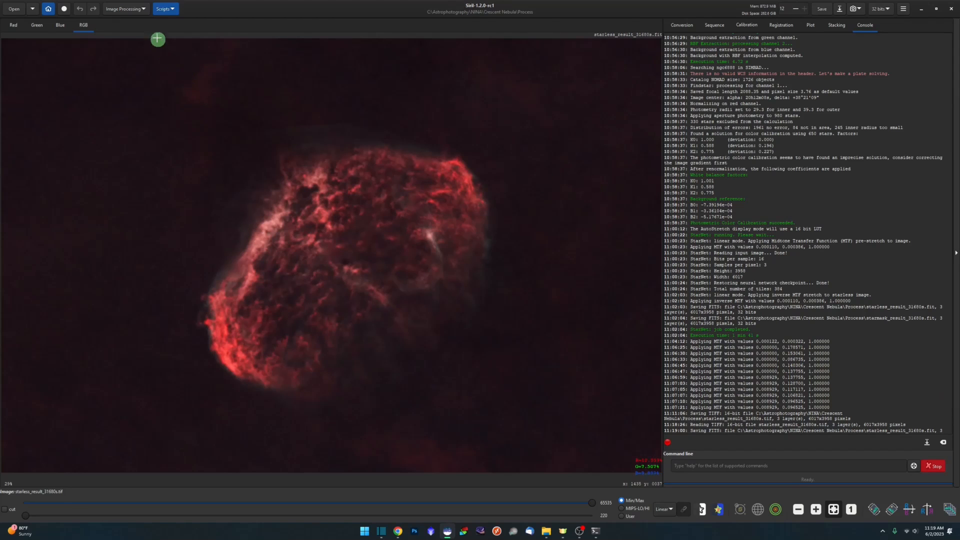
Open Star Recomposition and load starless_result_31680s.fit as the background image
click(144, 9)
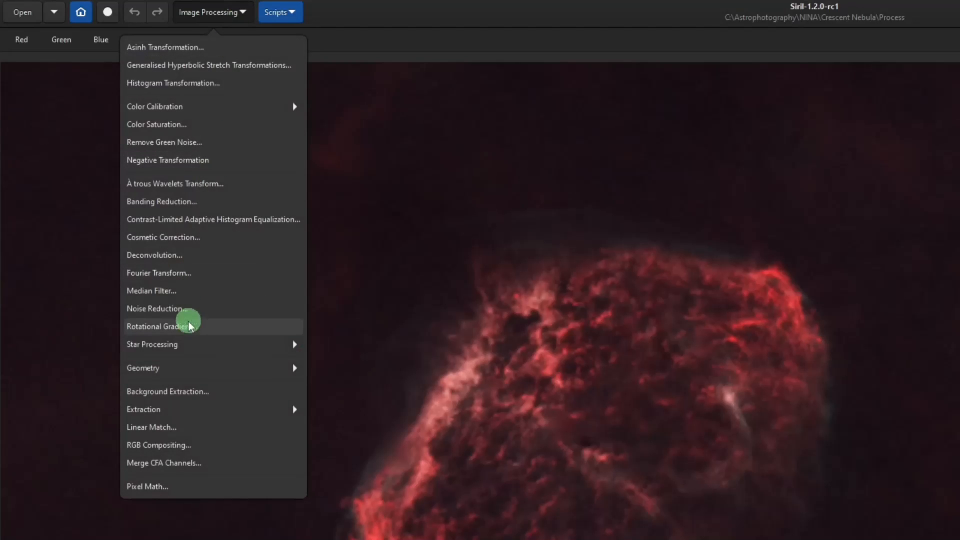
click(188, 344)
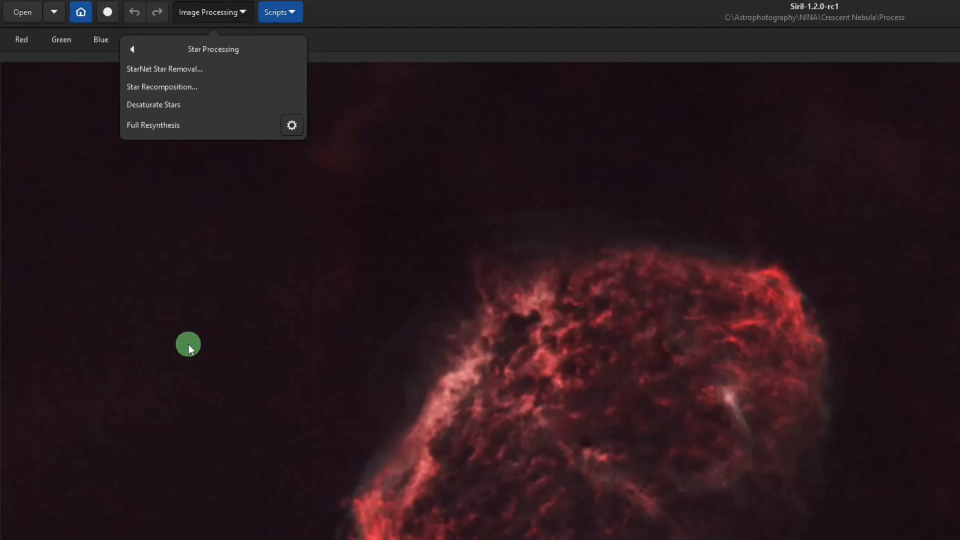
click(199, 90)
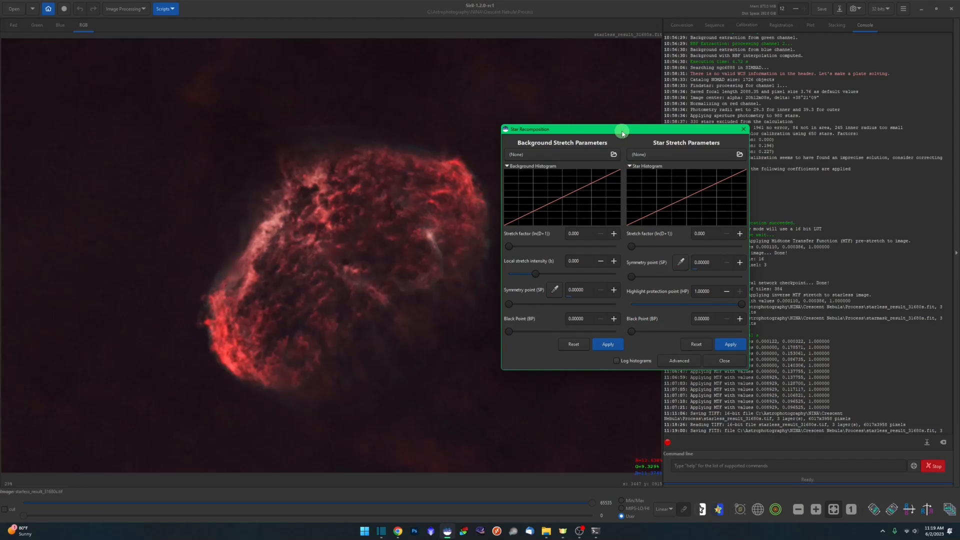
drag(623, 136, 663, 145)
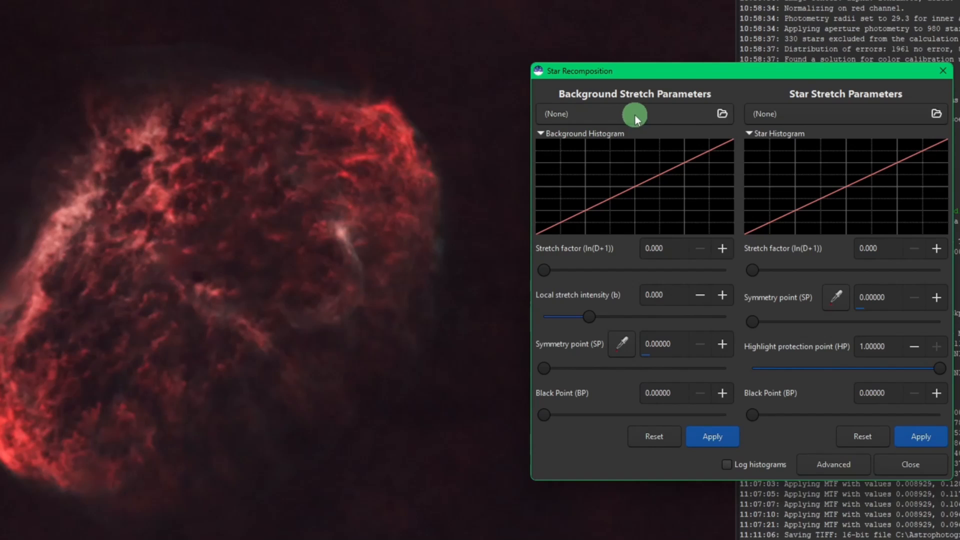
click(650, 114)
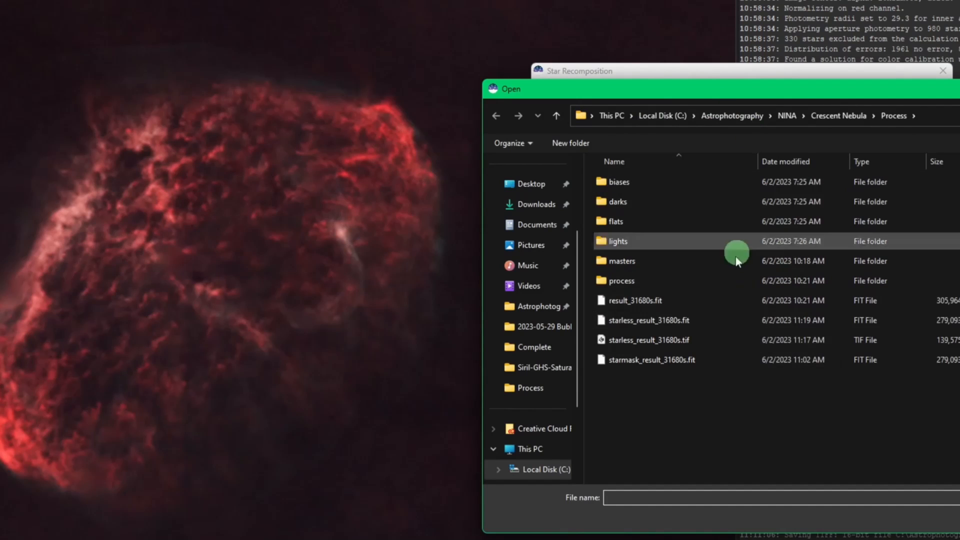
double_click(709, 314)
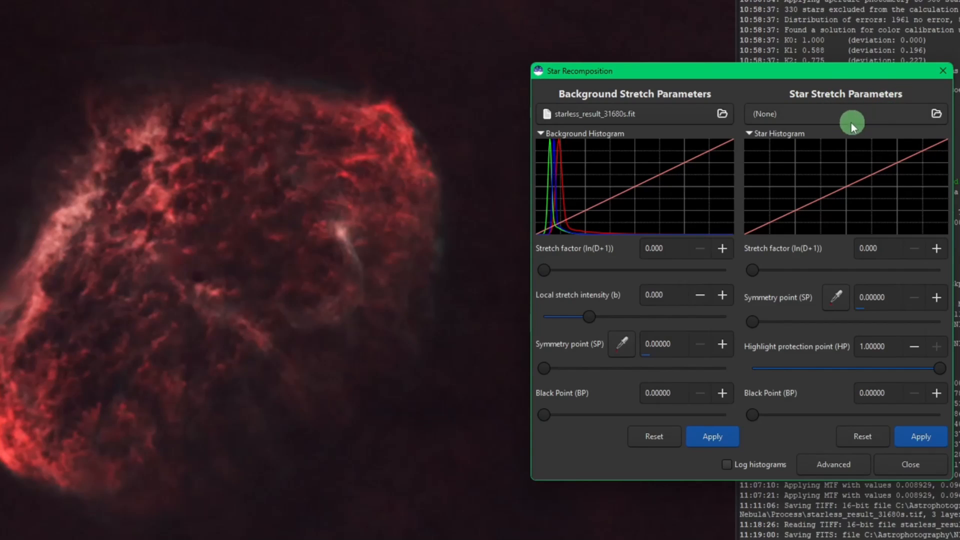
Load starmask_result_31680s.fit as the star image for the recomposition, keeping the nebula in view
click(836, 120)
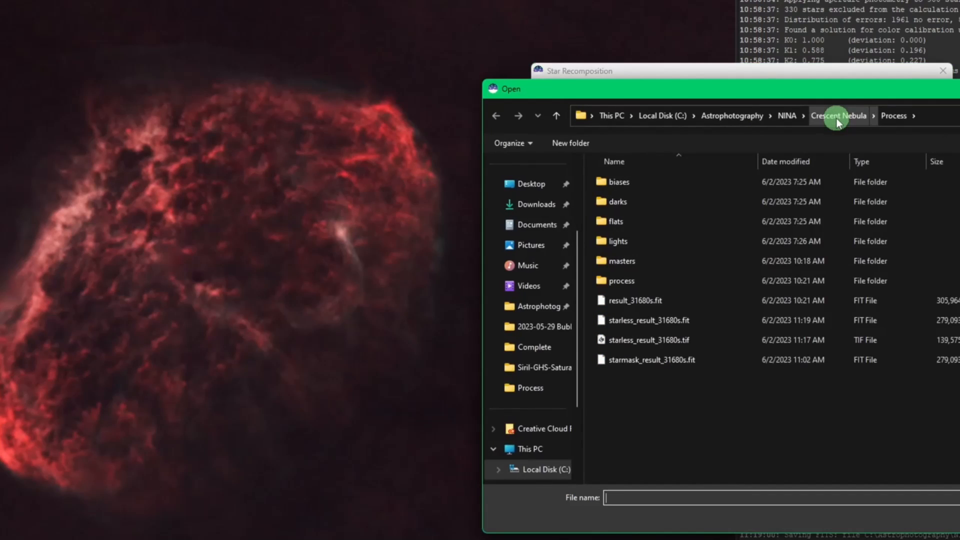
click(677, 359)
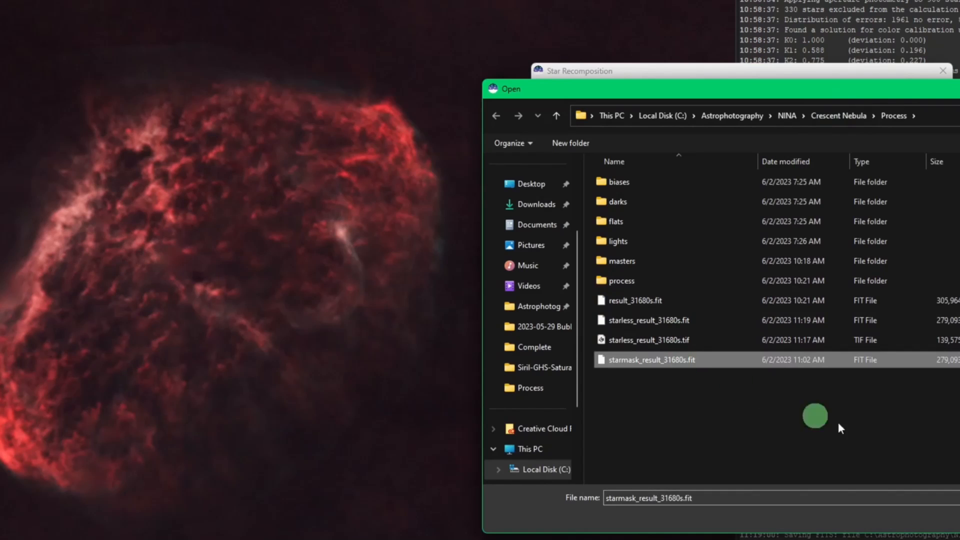
double_click(770, 364)
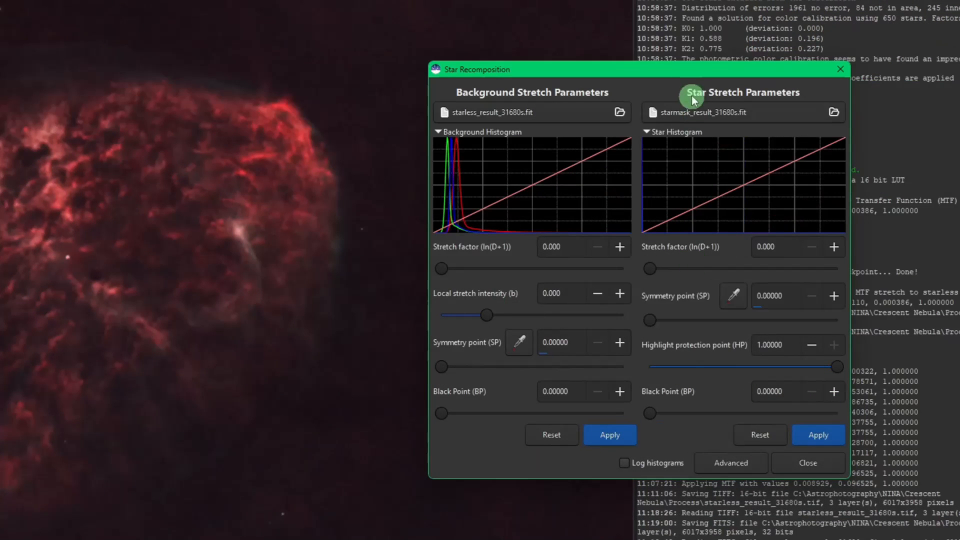
drag(686, 72, 788, 53)
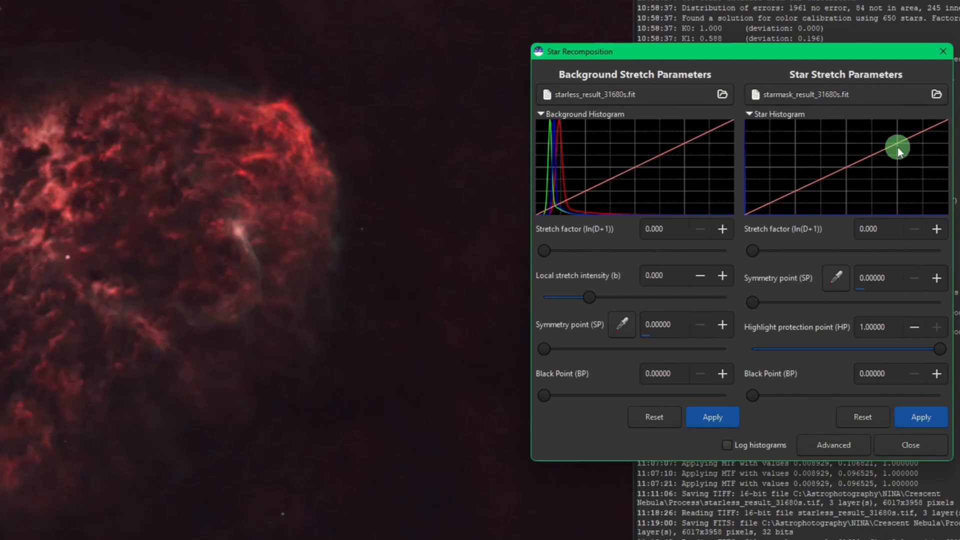
Try several star stretch factors up to 10, settle on about 8.014, apply the star stretch and close Star Recomposition
drag(753, 253, 779, 252)
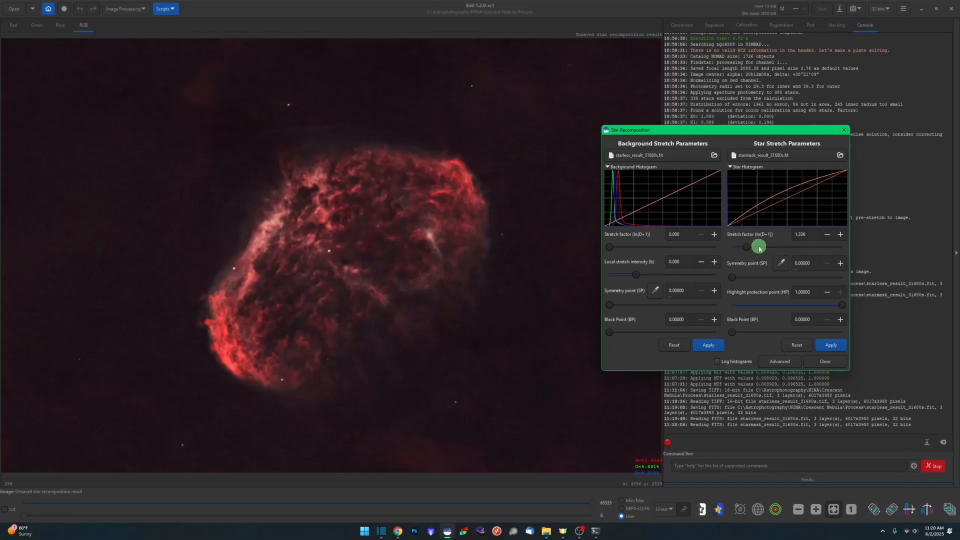
drag(749, 251, 779, 251)
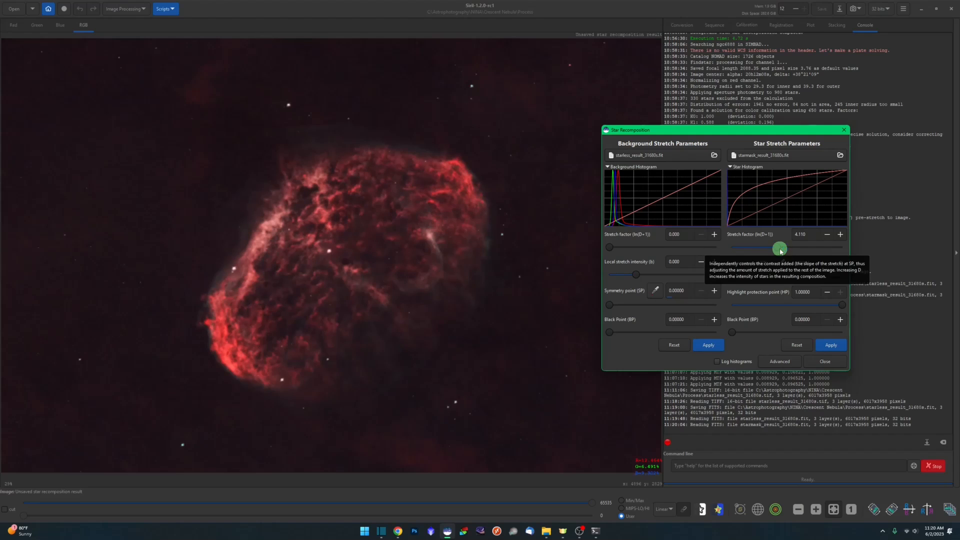
drag(775, 250, 806, 248)
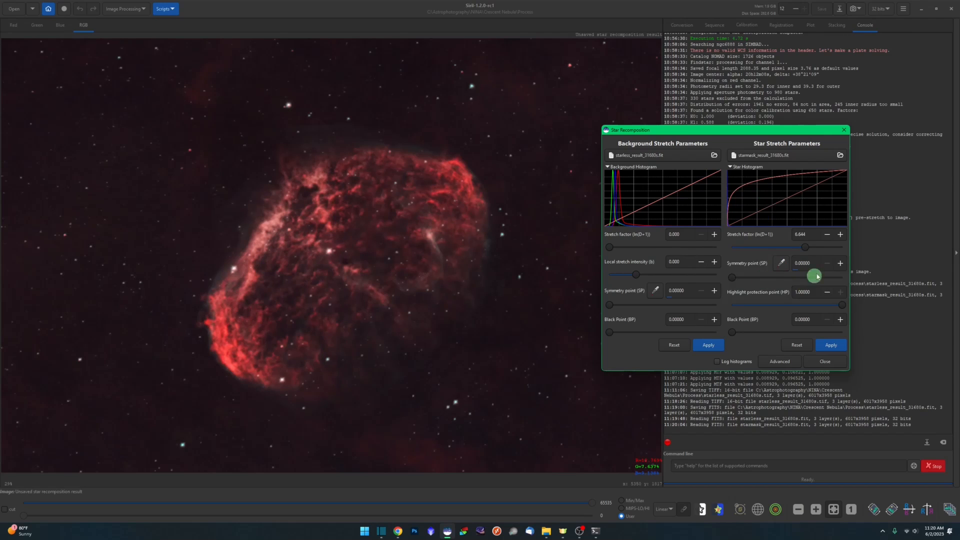
drag(806, 248, 857, 242)
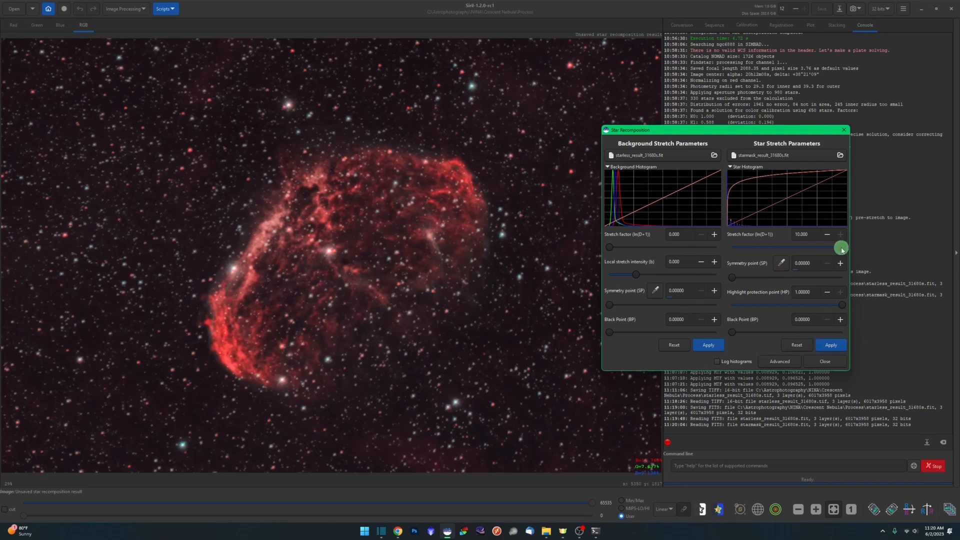
drag(835, 249, 822, 250)
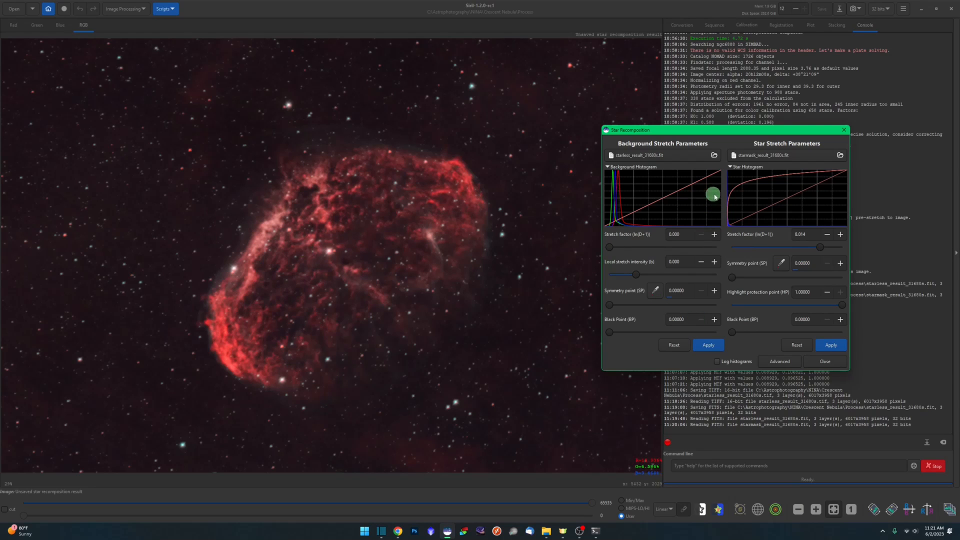
click(839, 349)
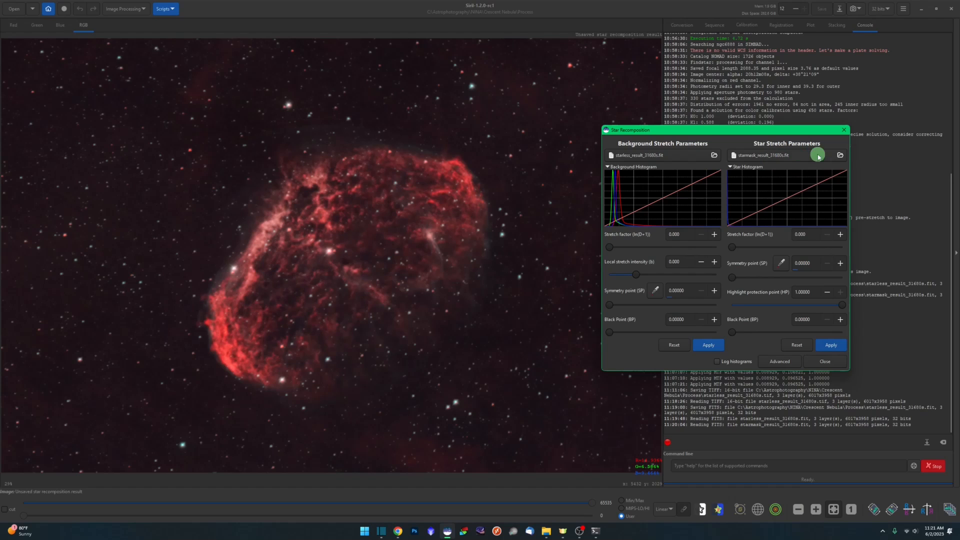
click(831, 360)
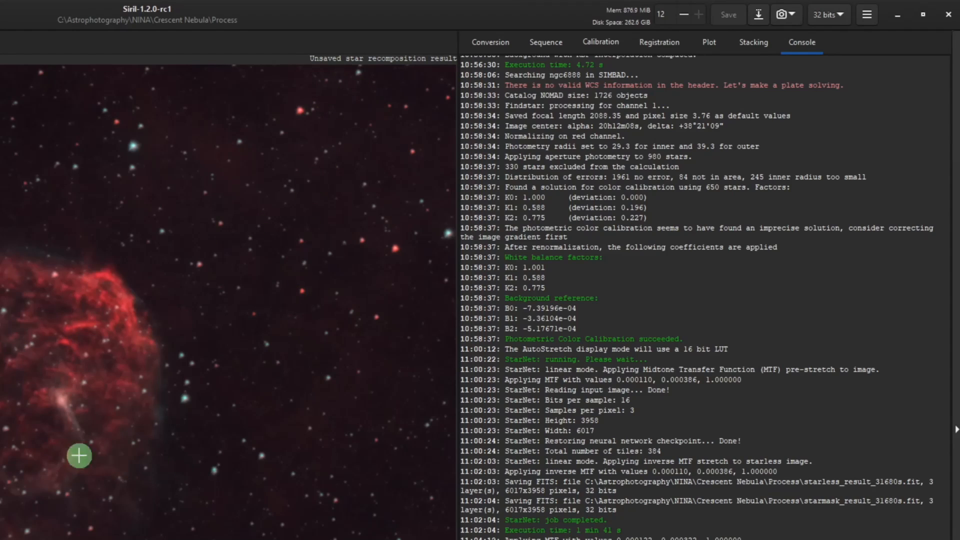
Save the recomposed image as NGC6888-Final.fit in the Process folder, in 32-bit floating point format
click(763, 18)
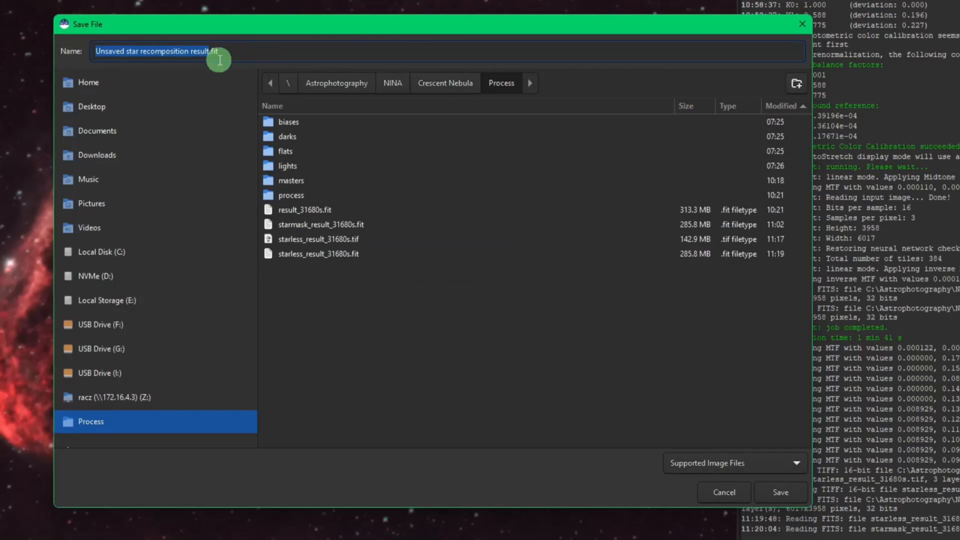
text(C)
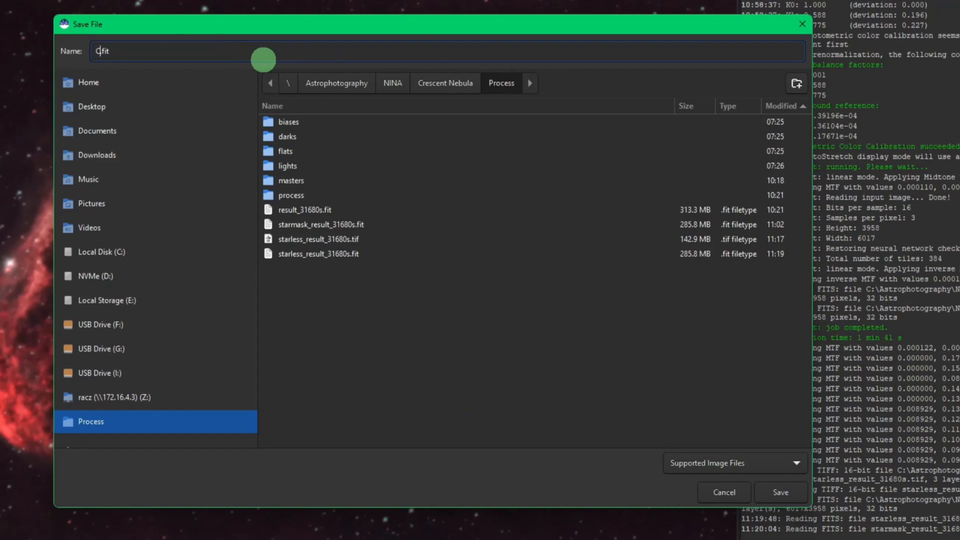
text(GC)
text(6888)
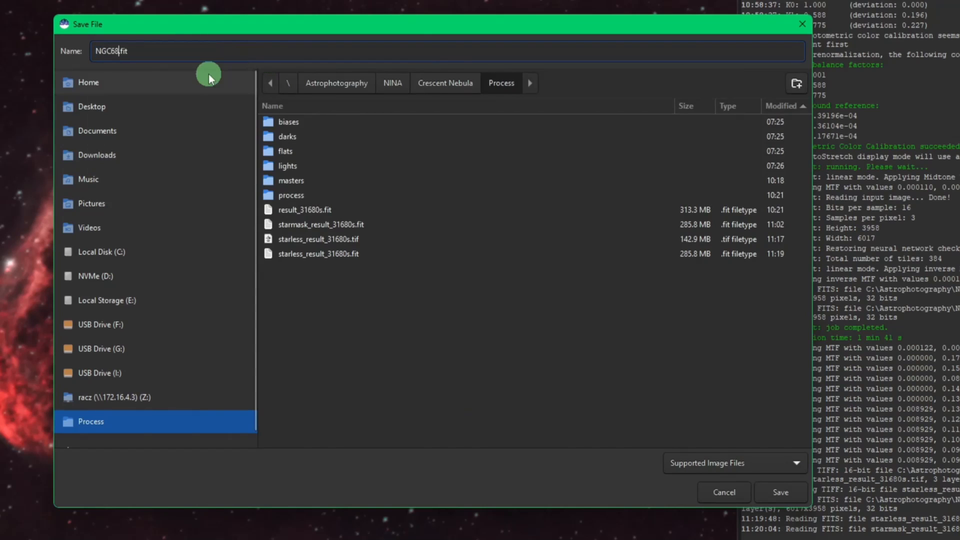
text(-Fi)
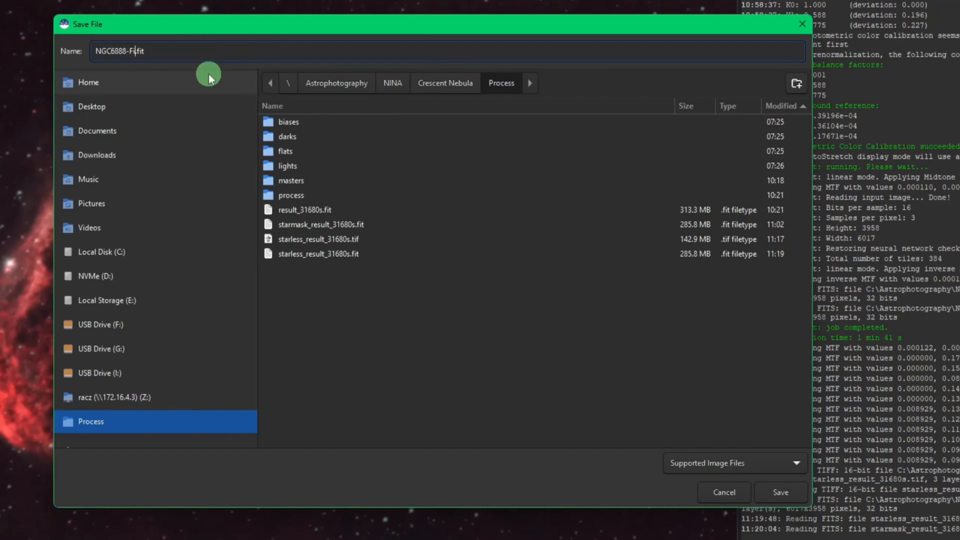
text(nal)
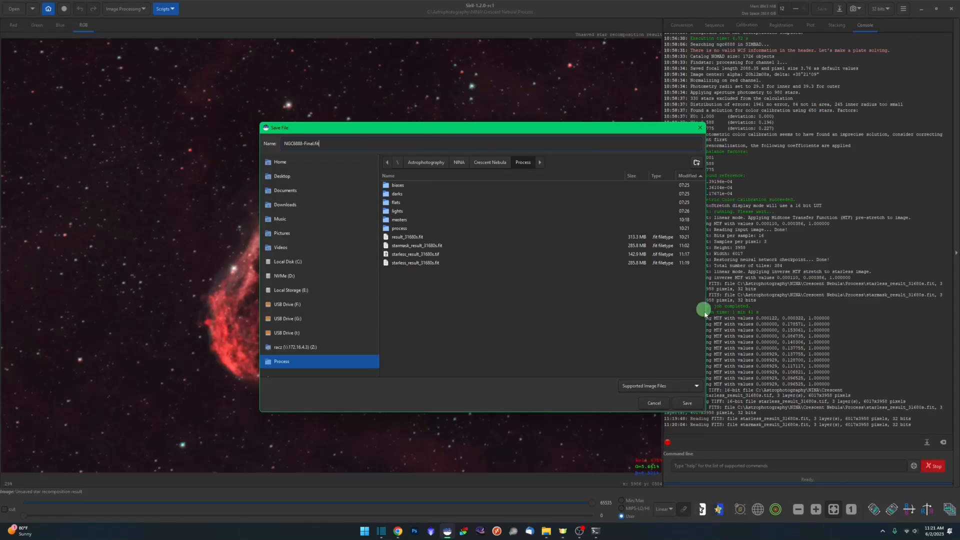
click(686, 403)
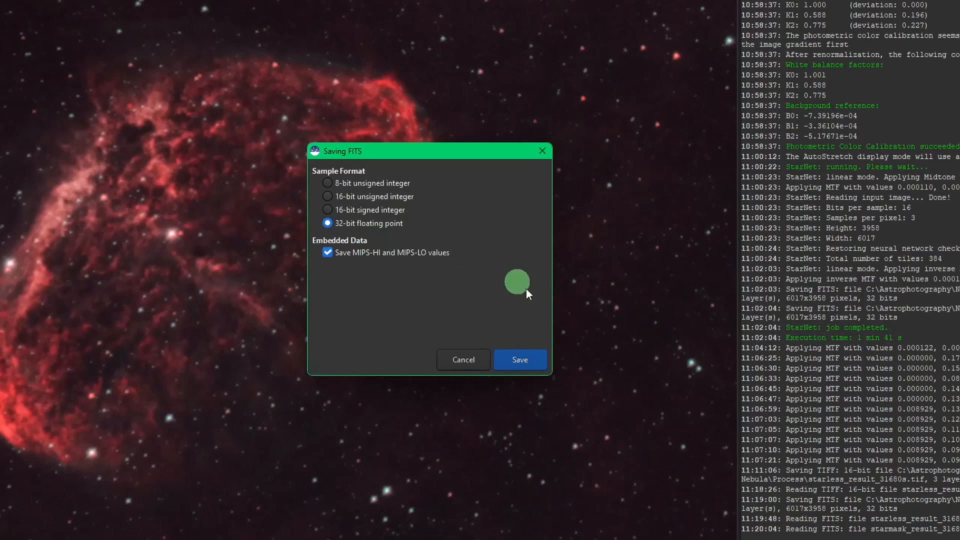
click(525, 362)
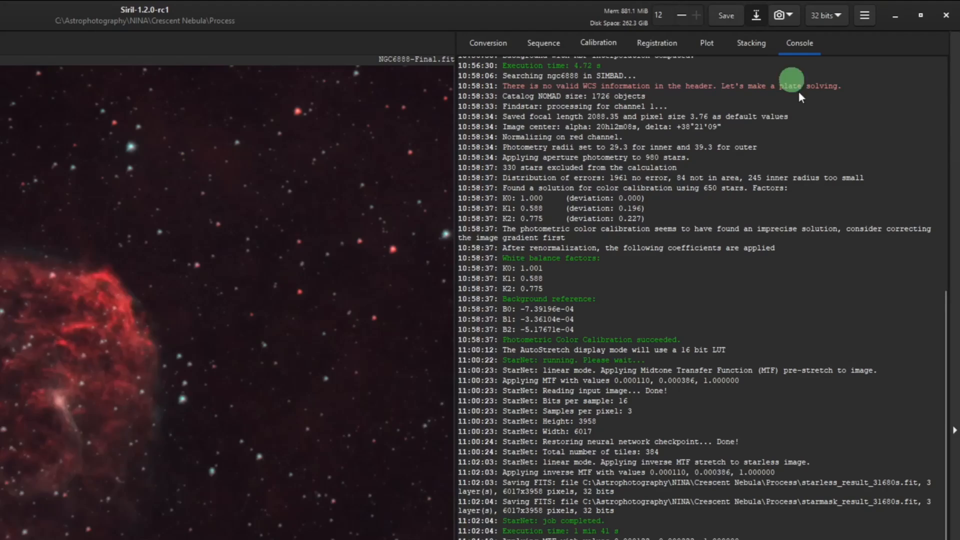
Save a JPEG copy of the image as NGC6888-Final.jpg in the Process folder at quality 100
key(ctrl+shift+s)
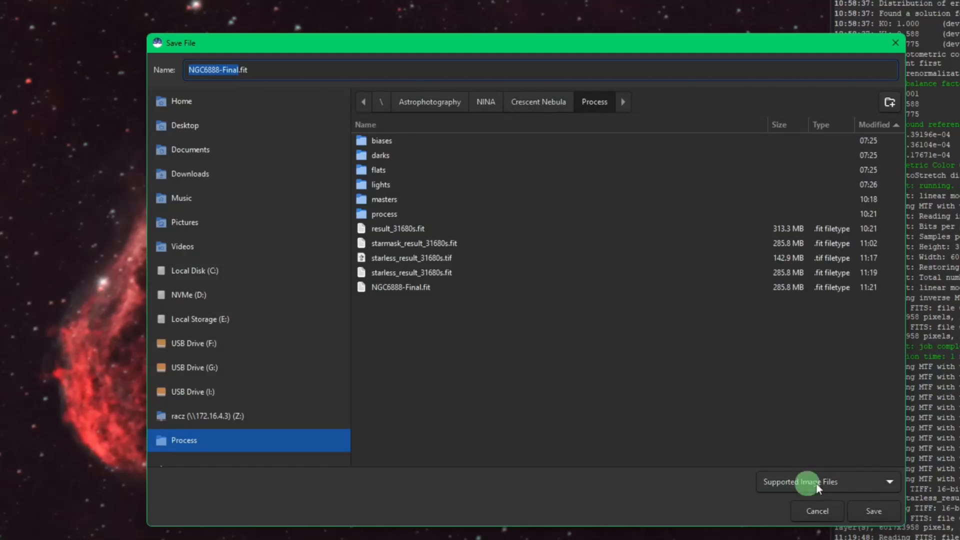
click(816, 484)
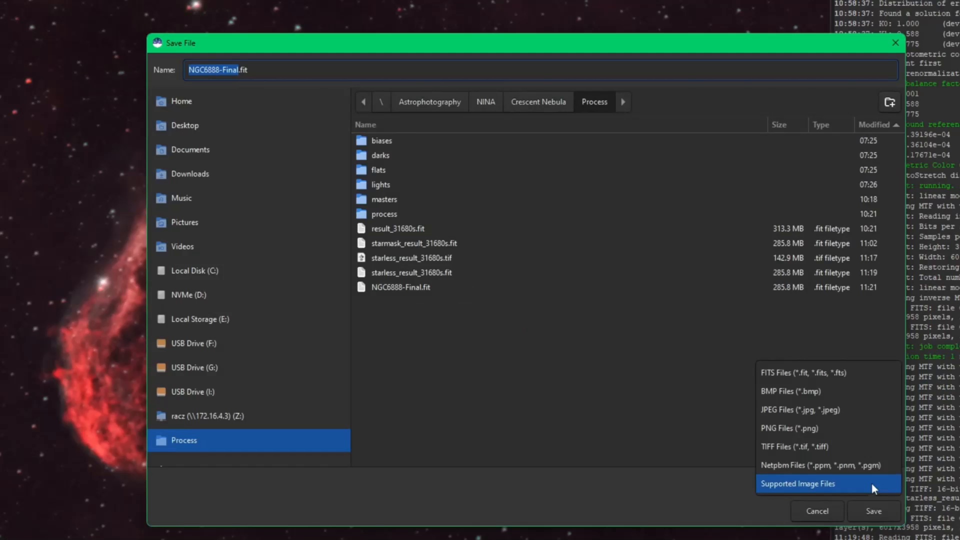
click(818, 407)
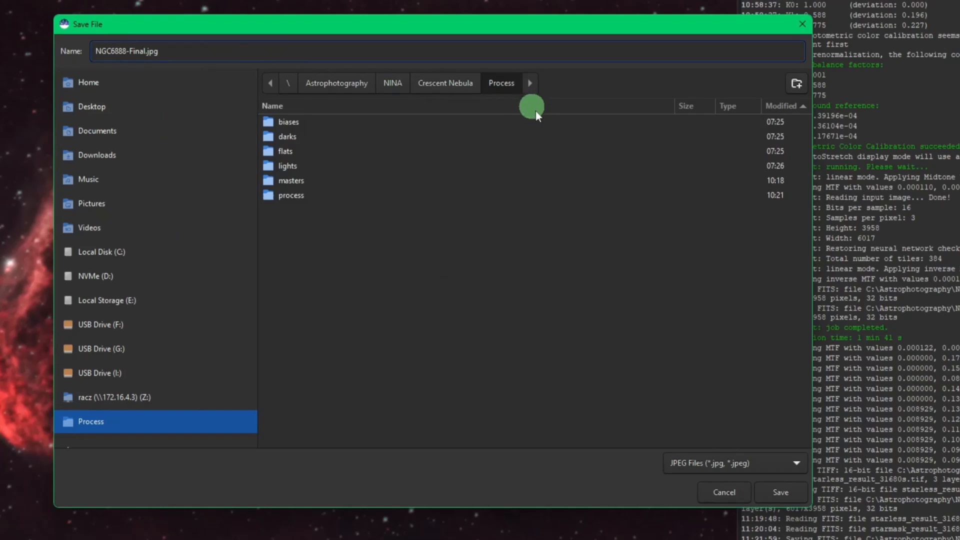
click(781, 493)
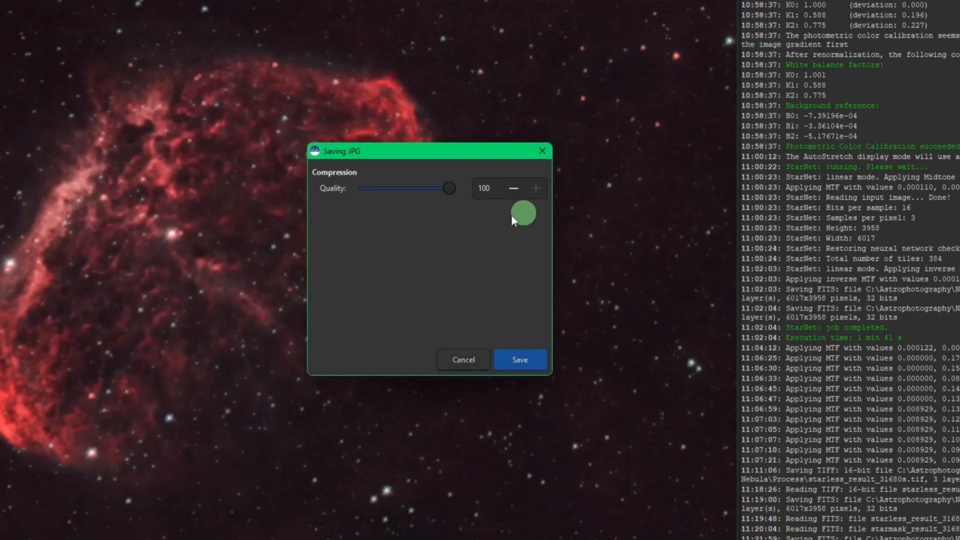
click(533, 361)
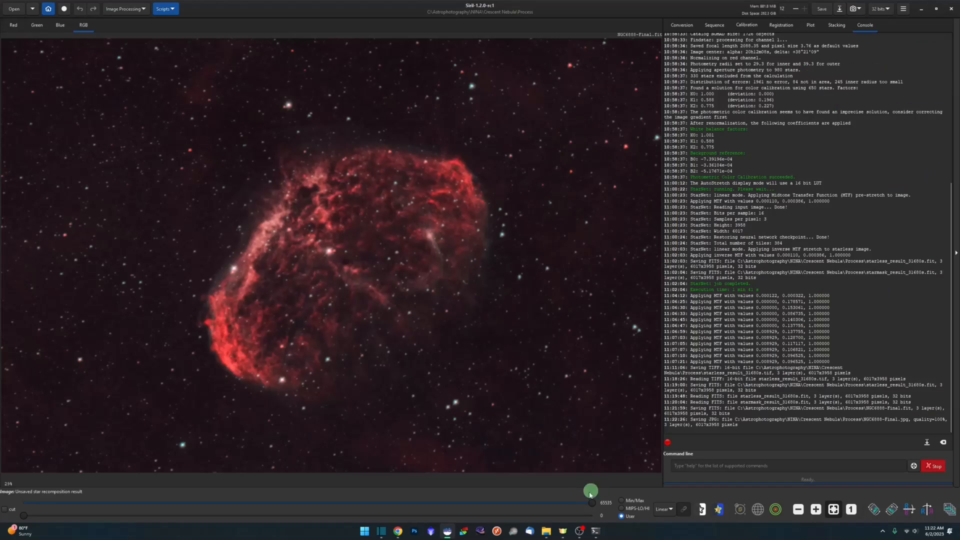
Switch to the Process folder in File Explorer and open NGC6888-Final.jpg with a program other than the default
click(546, 531)
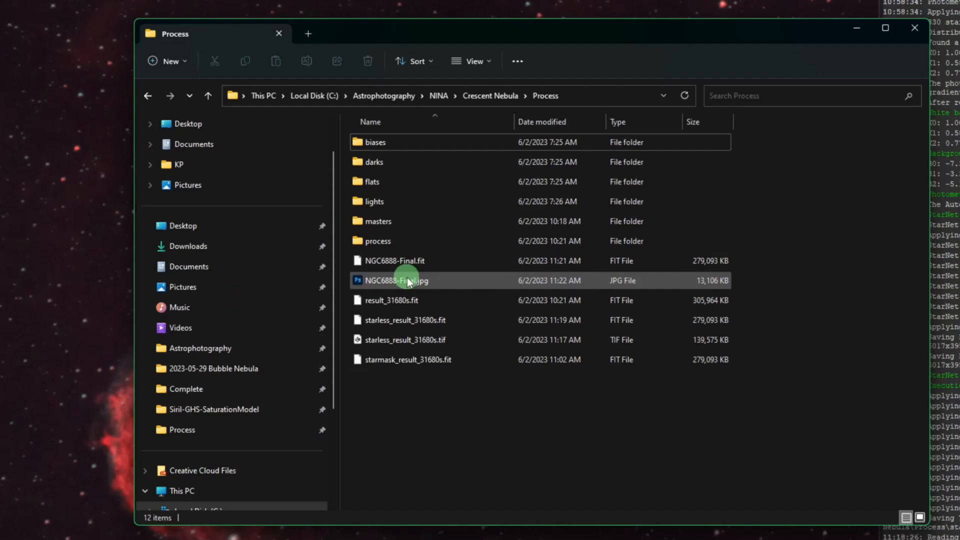
click(384, 227)
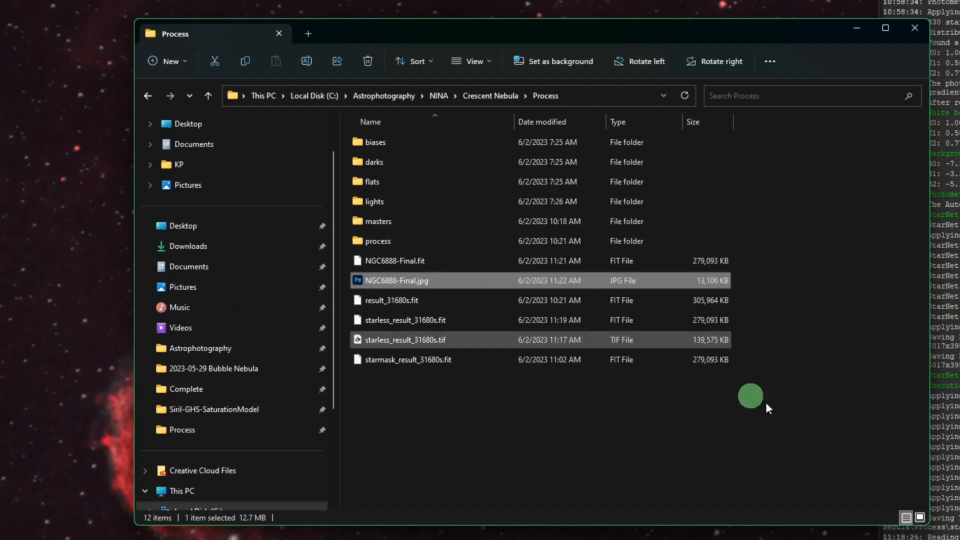
right_click(505, 283)
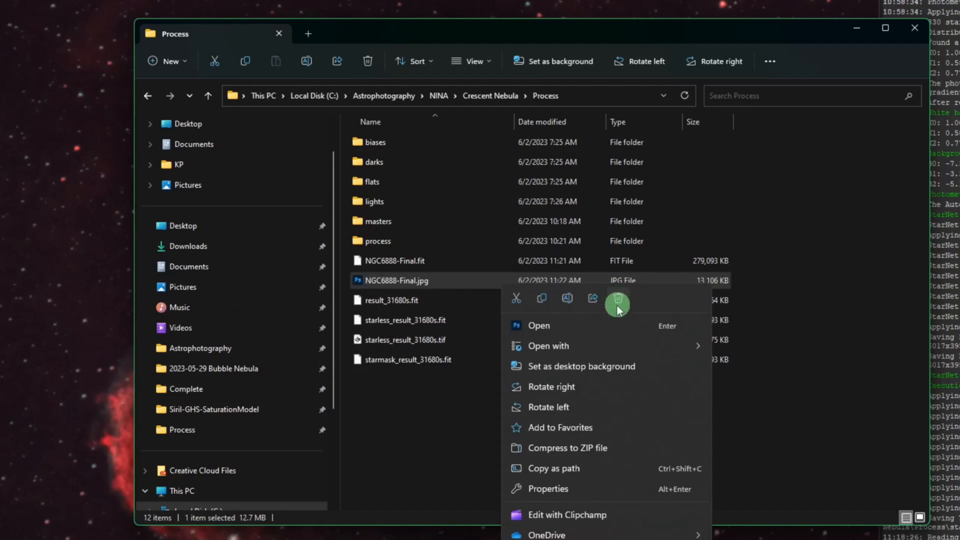
mouse_move(553, 346)
click(797, 388)
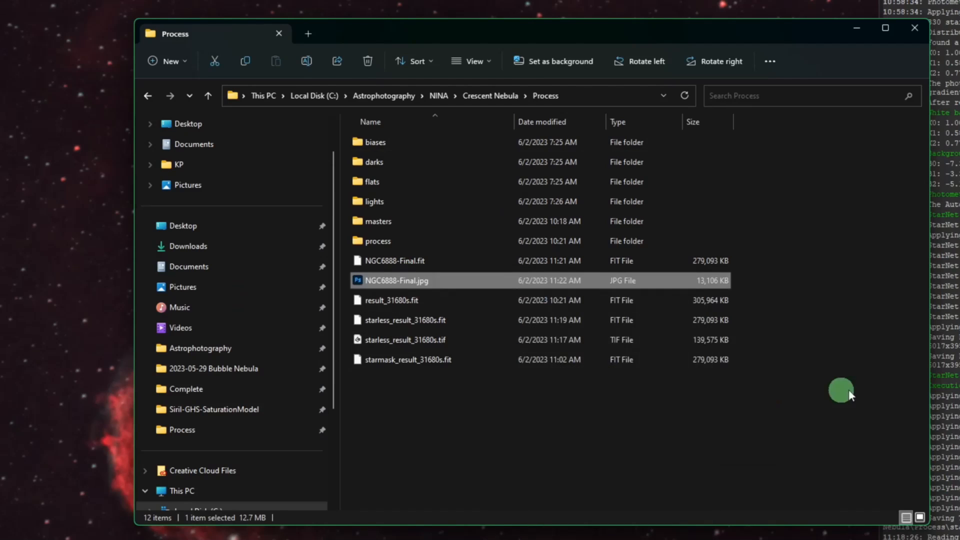